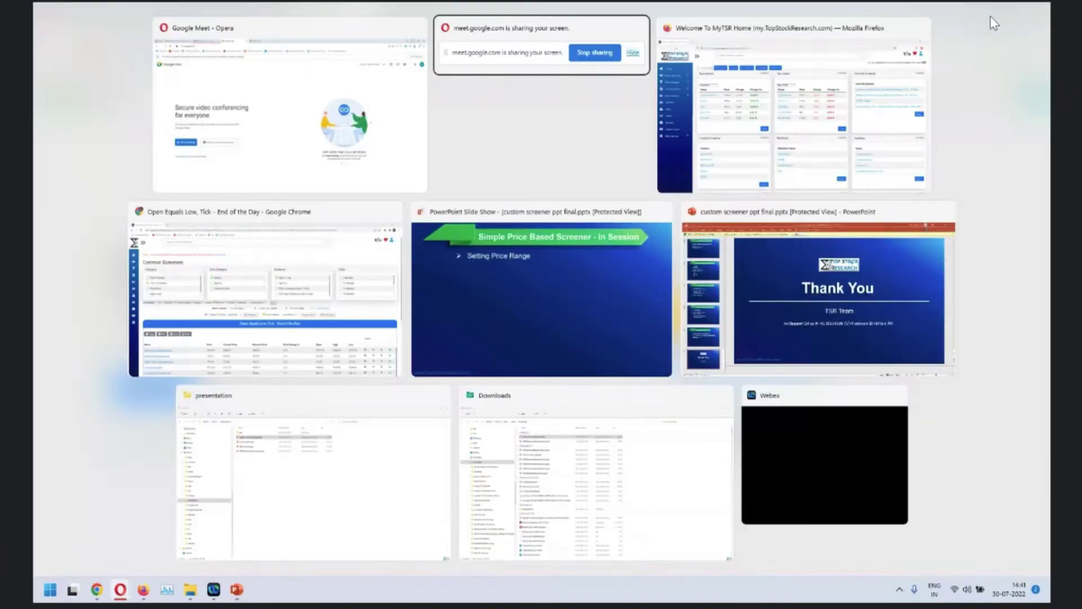
Switch to the TopStockResearch page in Firefox and open the DIY - Do It Yourself custom screener
{"action": "key", "text": "Right"}
{"action": "key", "text": "Return"}
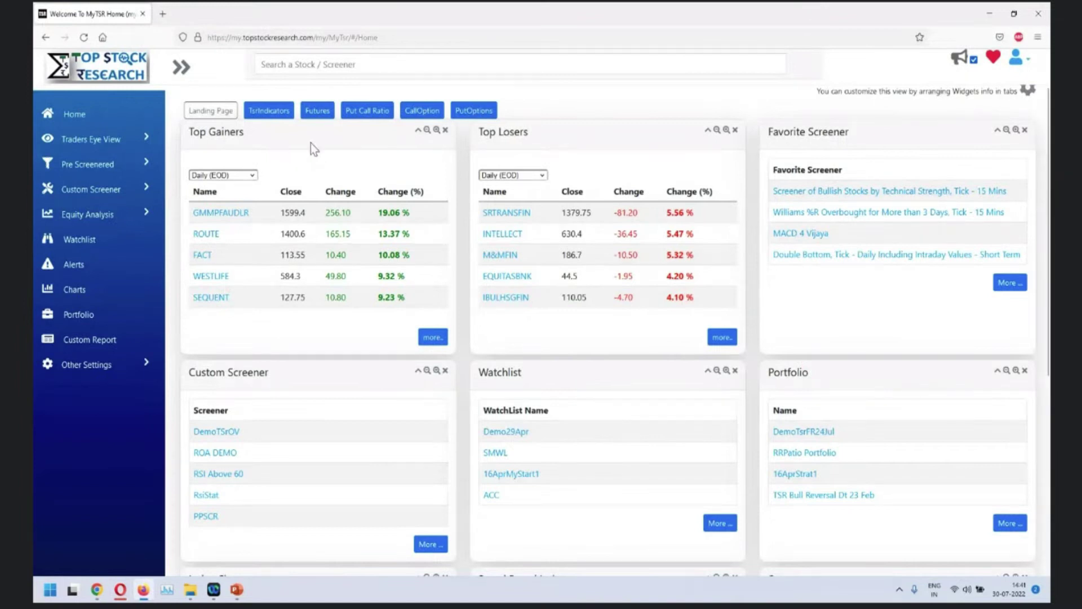
{"action": "left_click", "coordinate": [107, 190]}
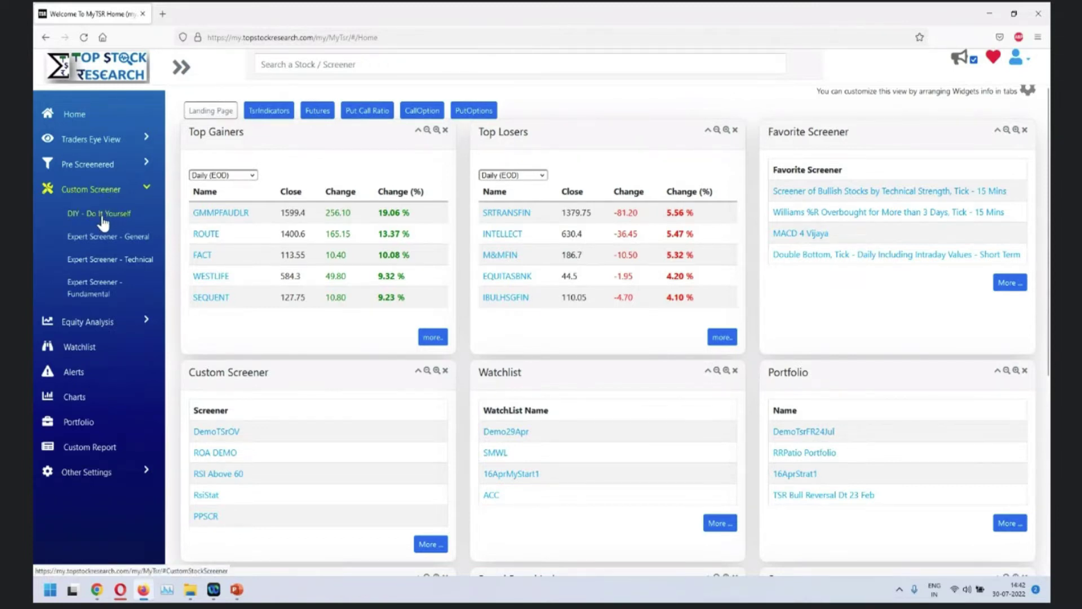
{"action": "left_click", "coordinate": [102, 217]}
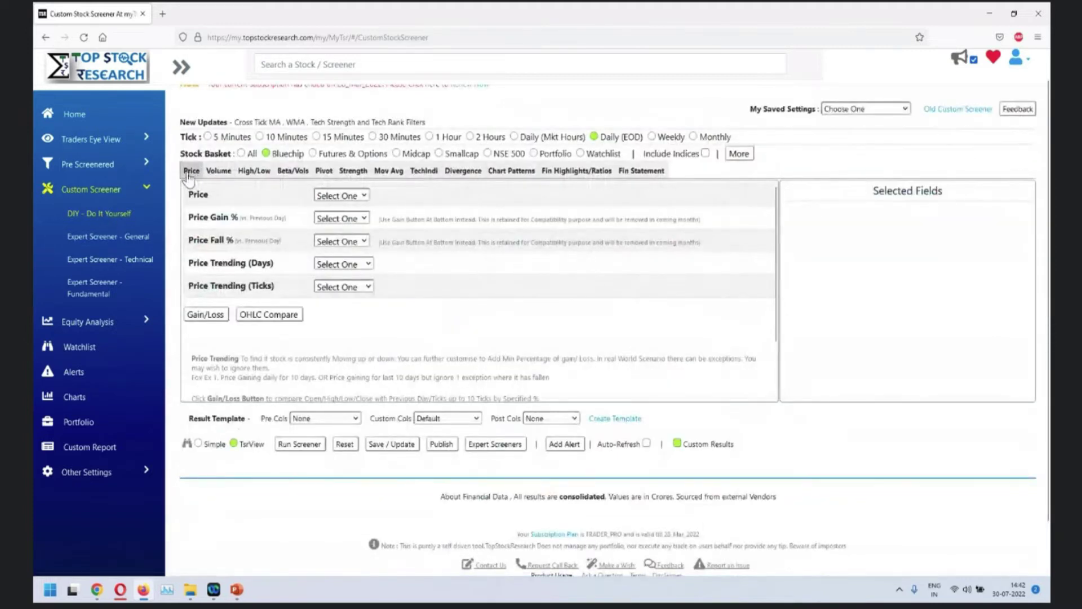
Add a Price filter between 10 and 50 to the custom screener
{"action": "left_click", "coordinate": [336, 196]}
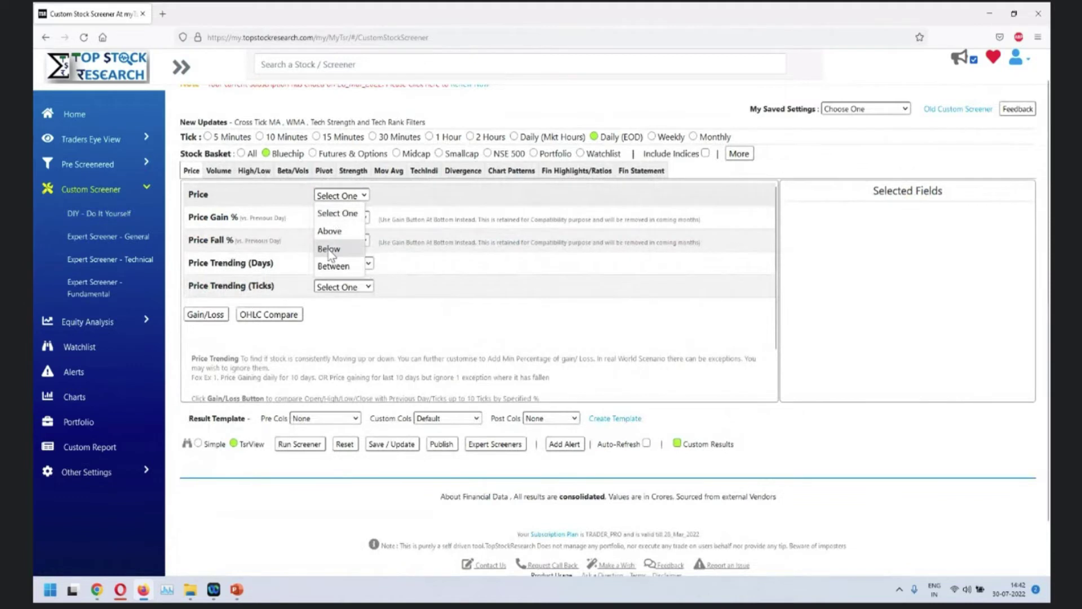
{"action": "left_click", "coordinate": [338, 265]}
{"action": "left_click", "coordinate": [387, 198]}
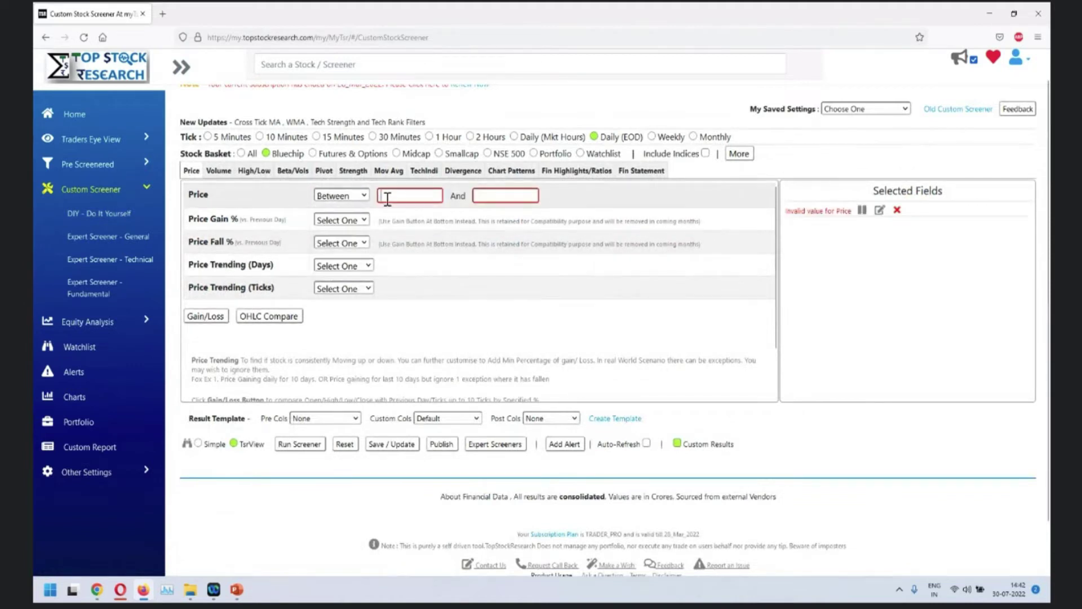
{"action": "type", "text": "10"}
{"action": "left_click", "coordinate": [514, 196]}
{"action": "type", "text": "50"}
{"action": "left_click", "coordinate": [546, 311]}
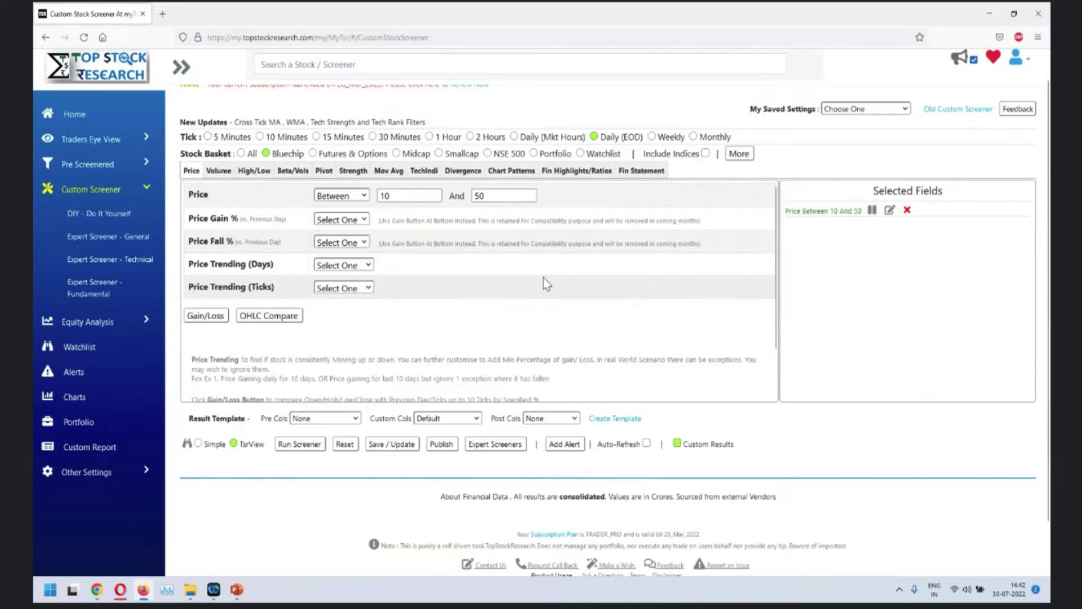
Run the screener on the Bluechip basket and review the matching stocks against the price criterion
{"action": "left_click", "coordinate": [300, 444]}
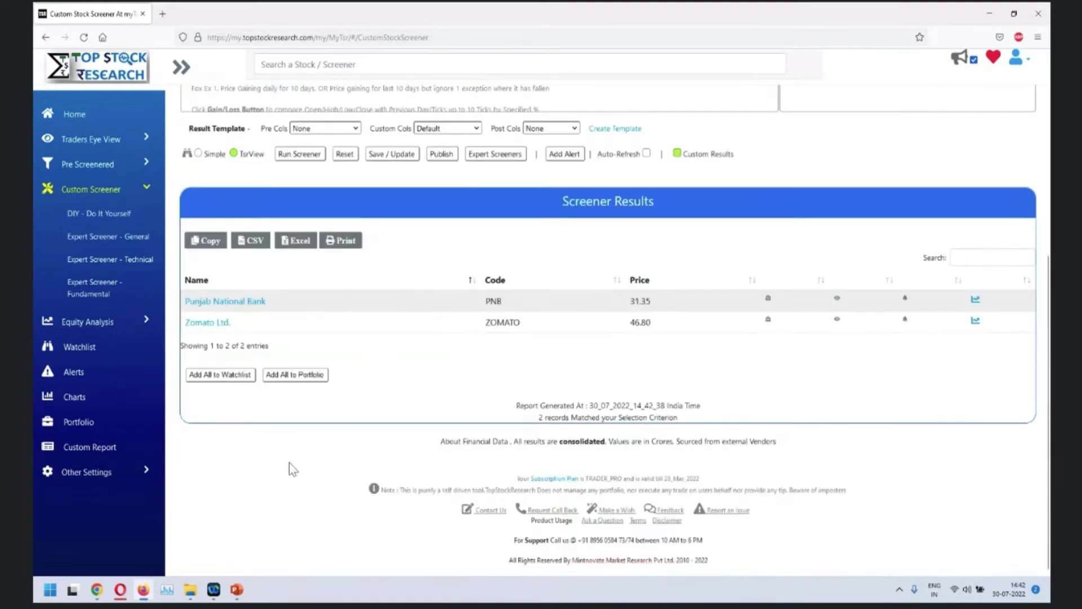
{"action": "scroll", "coordinate": [425, 396], "scroll_direction": "up", "scroll_amount": 3}
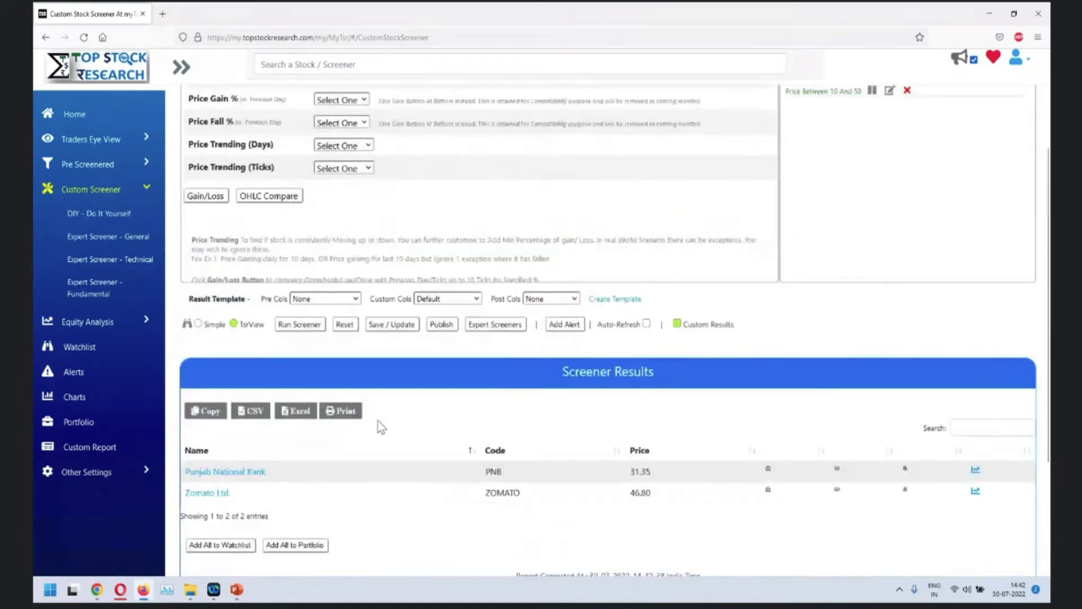
{"action": "scroll", "coordinate": [276, 327], "scroll_direction": "down", "scroll_amount": 3}
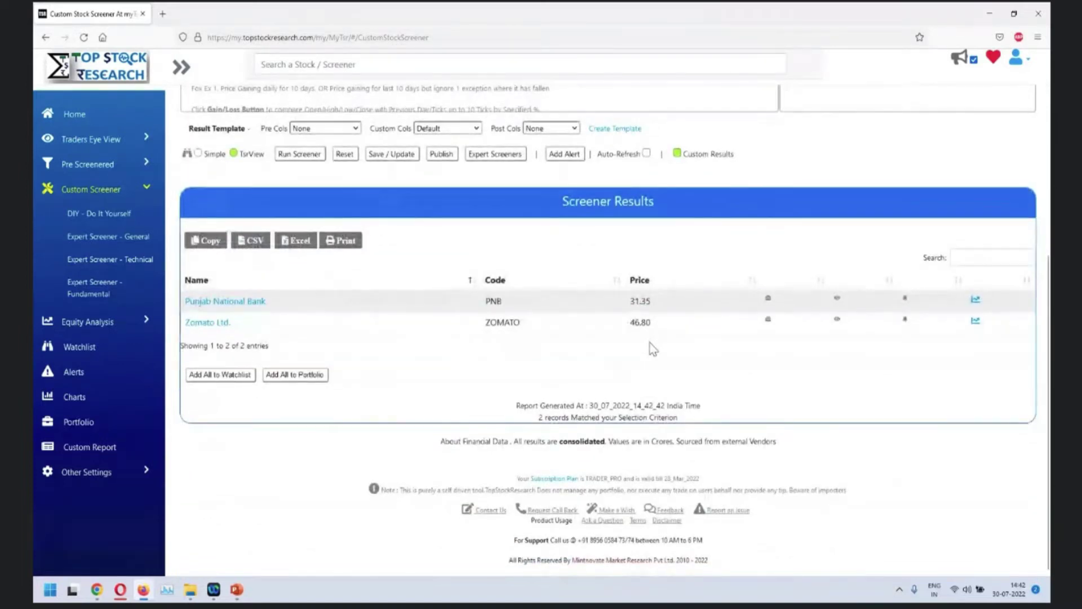
{"action": "scroll", "coordinate": [423, 292], "scroll_direction": "up", "scroll_amount": 6}
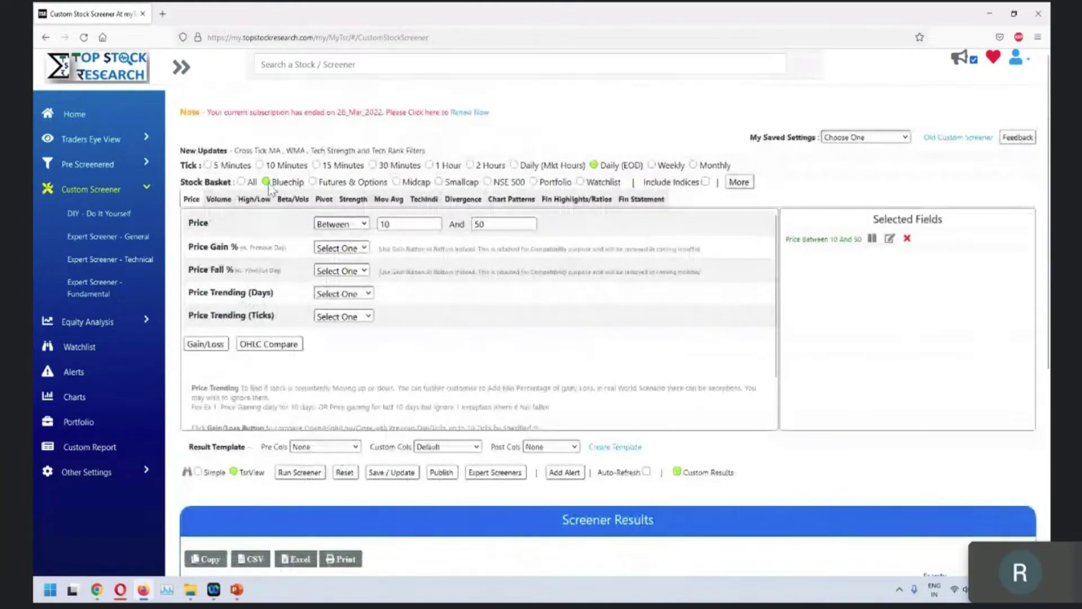
{"action": "scroll", "coordinate": [854, 356], "scroll_direction": "down", "scroll_amount": 3}
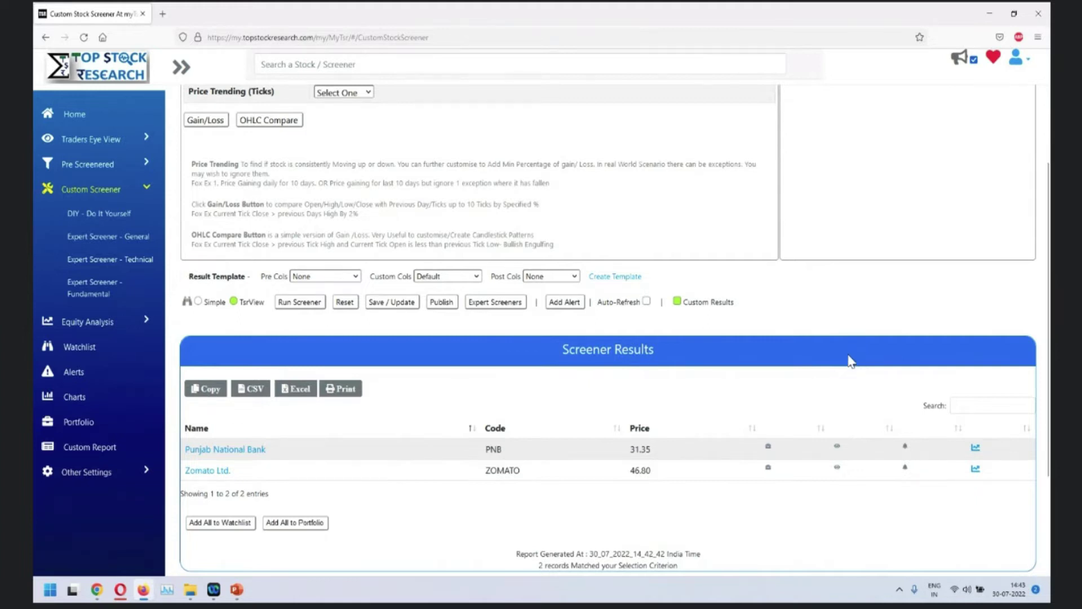
{"action": "scroll", "coordinate": [854, 307], "scroll_direction": "up", "scroll_amount": 3}
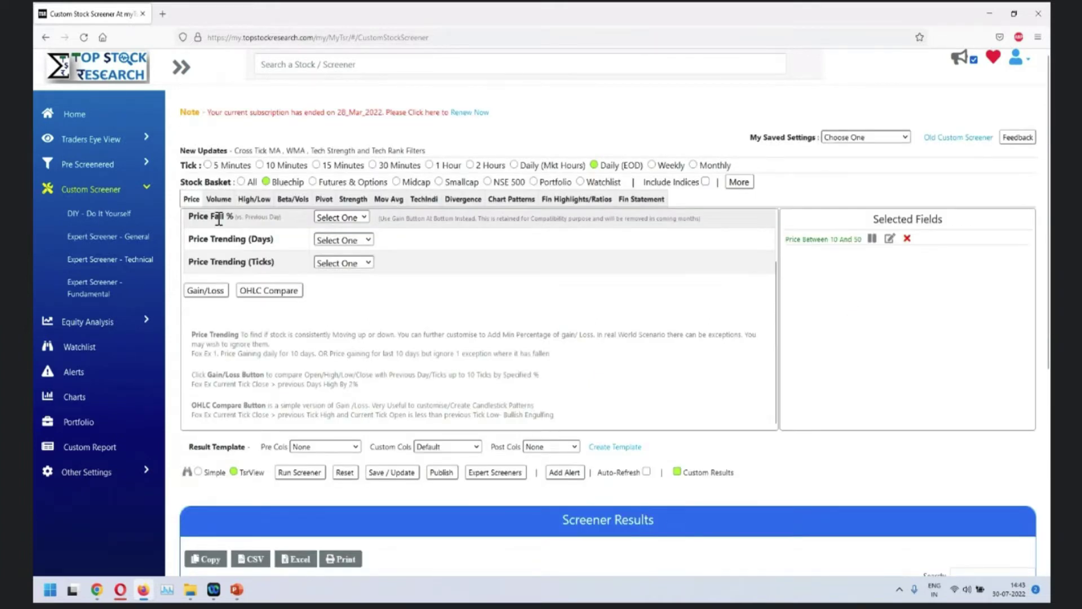
{"action": "scroll", "coordinate": [223, 225], "scroll_direction": "up", "scroll_amount": 2}
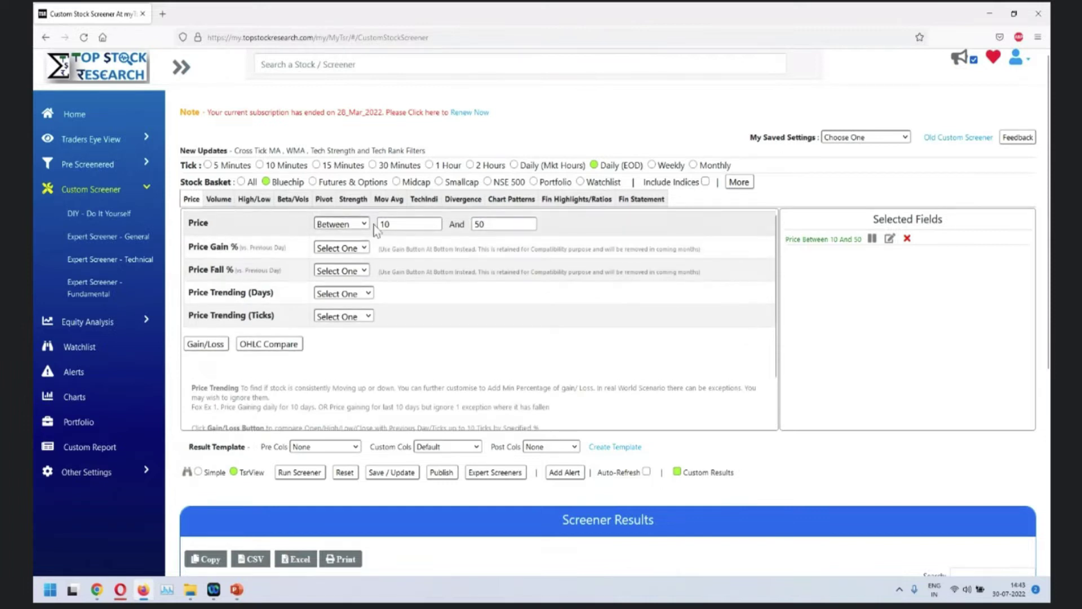
Switch to the PowerPoint slide show and reveal the Price Gain Above 2% bullet
{"action": "key", "text": "alt+Tab"}
{"action": "key", "text": "alt+Tab"}
{"action": "left_click", "coordinate": [600, 288]}
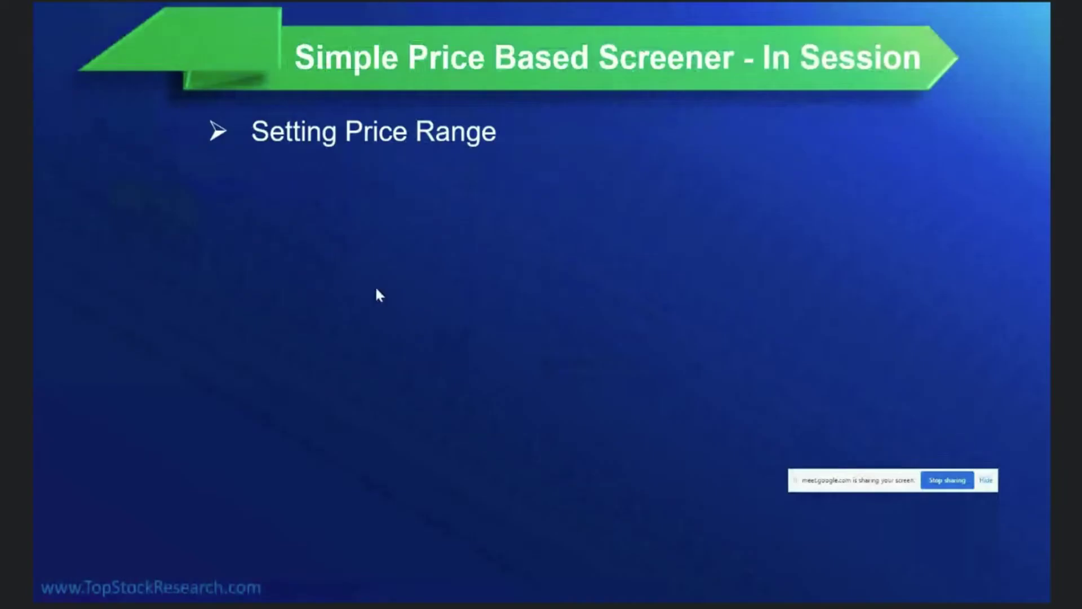
{"action": "left_click", "coordinate": [376, 289]}
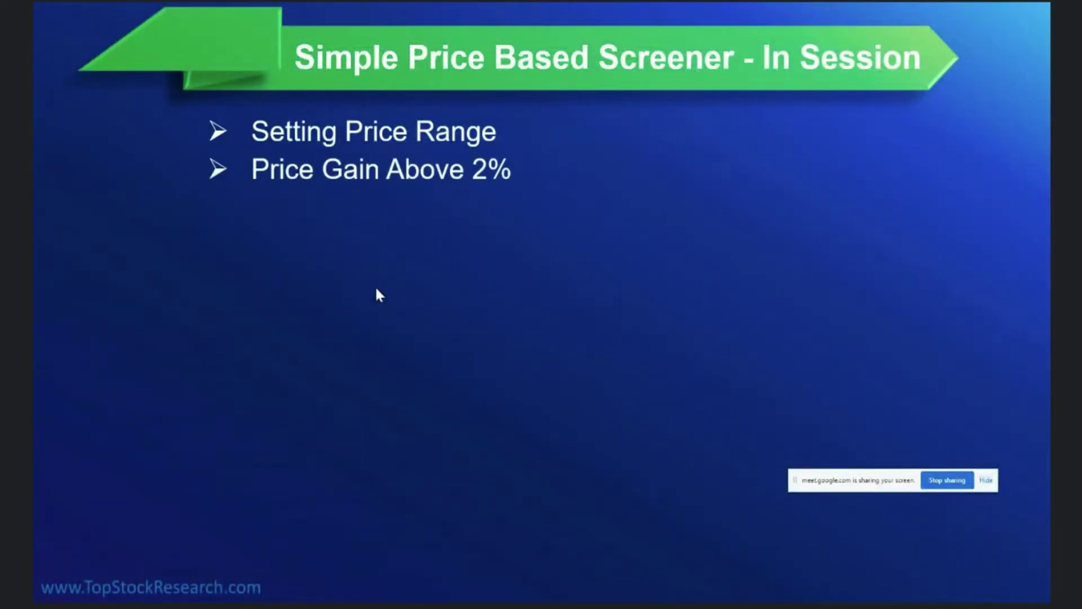
Switch back to Firefox, add a Price Gain % filter above 2 and run the screener
{"action": "key", "text": "alt+Tab"}
{"action": "left_click", "coordinate": [265, 352]}
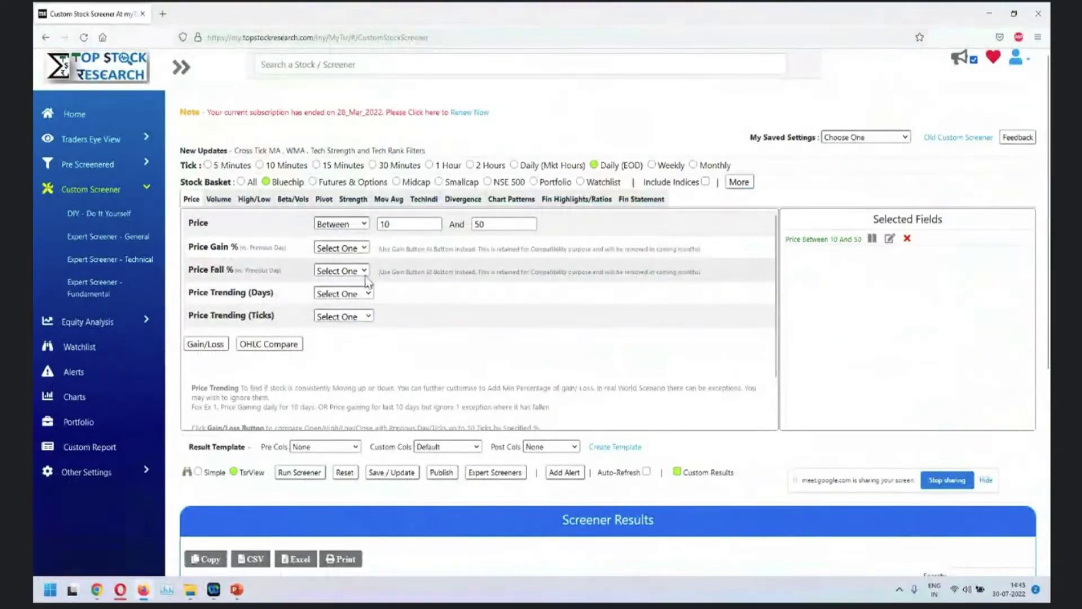
{"action": "left_click", "coordinate": [355, 248]}
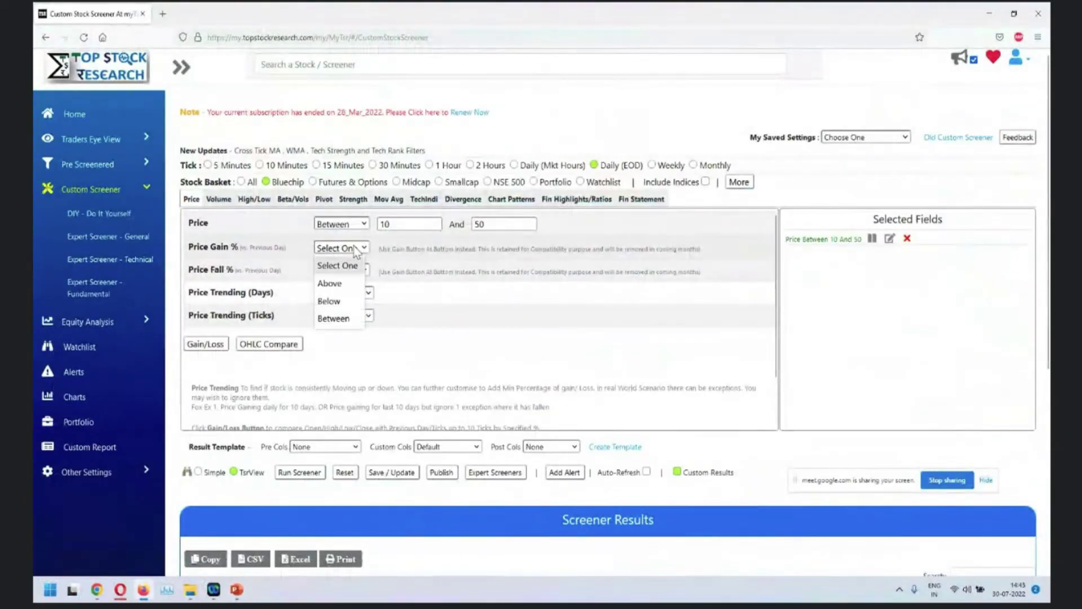
{"action": "left_click", "coordinate": [341, 282]}
{"action": "left_click", "coordinate": [396, 251]}
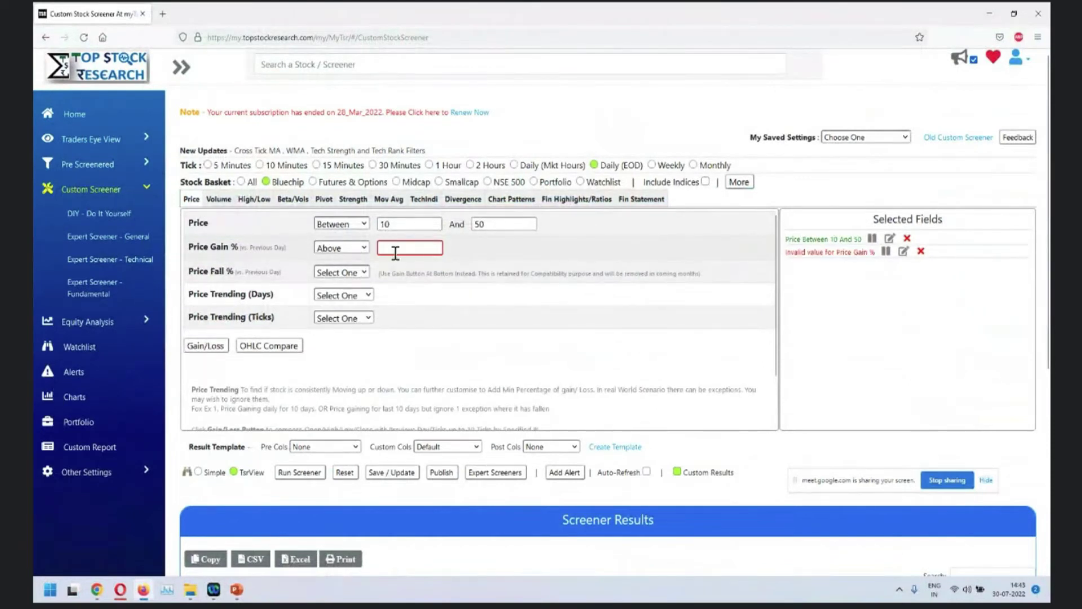
{"action": "type", "text": "2"}
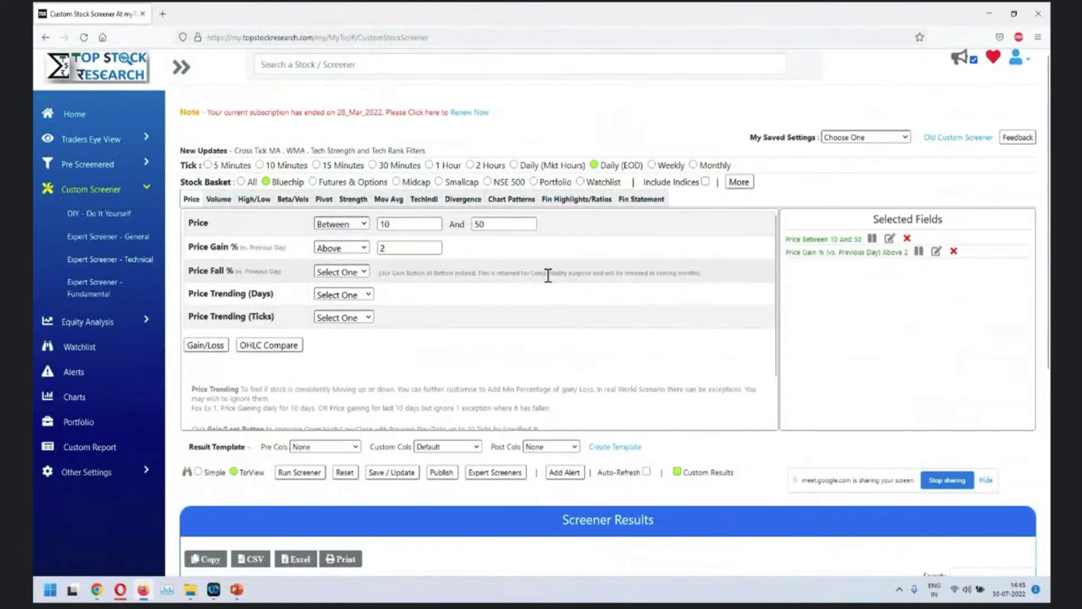
{"action": "left_click", "coordinate": [297, 473]}
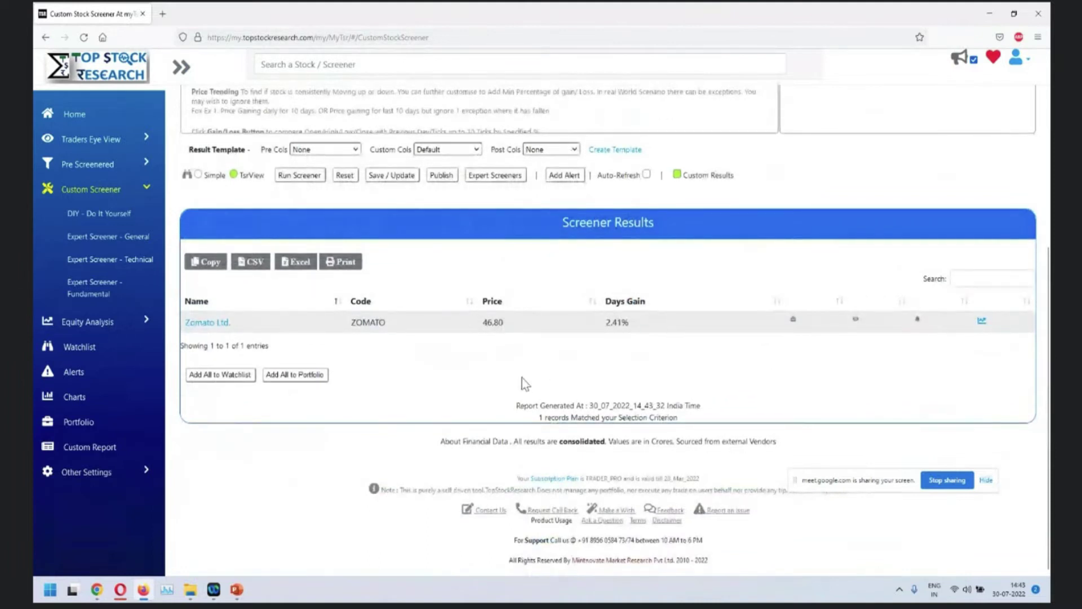
{"action": "scroll", "coordinate": [522, 378], "scroll_direction": "up", "scroll_amount": 4}
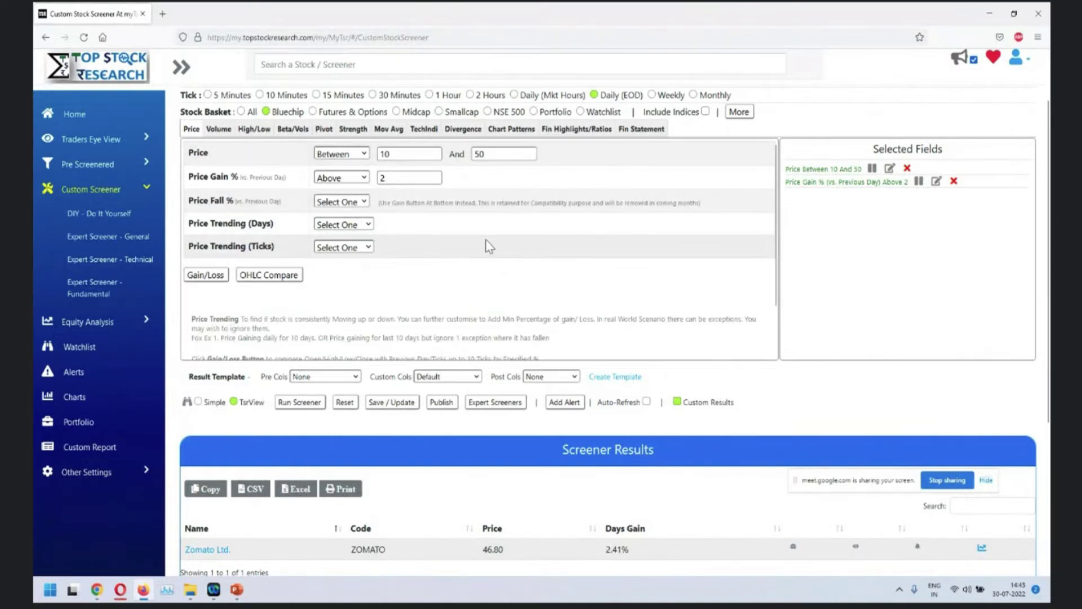
Switch to the PowerPoint slide show and reveal the Price Trending Up bullet
{"action": "key", "text": "super+Tab"}
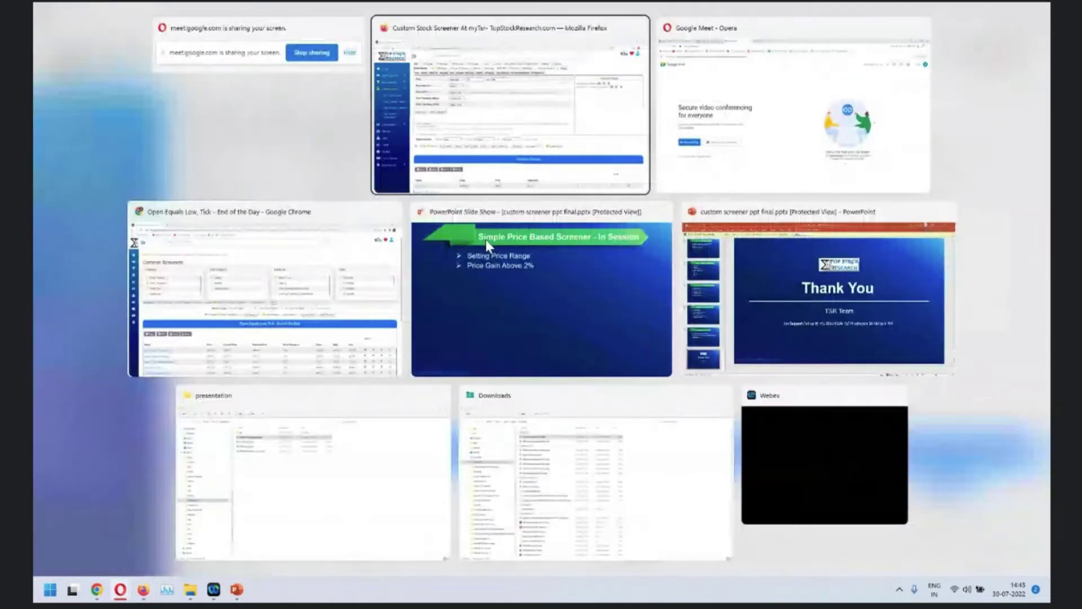
{"action": "left_click", "coordinate": [485, 239]}
{"action": "left_click", "coordinate": [485, 238]}
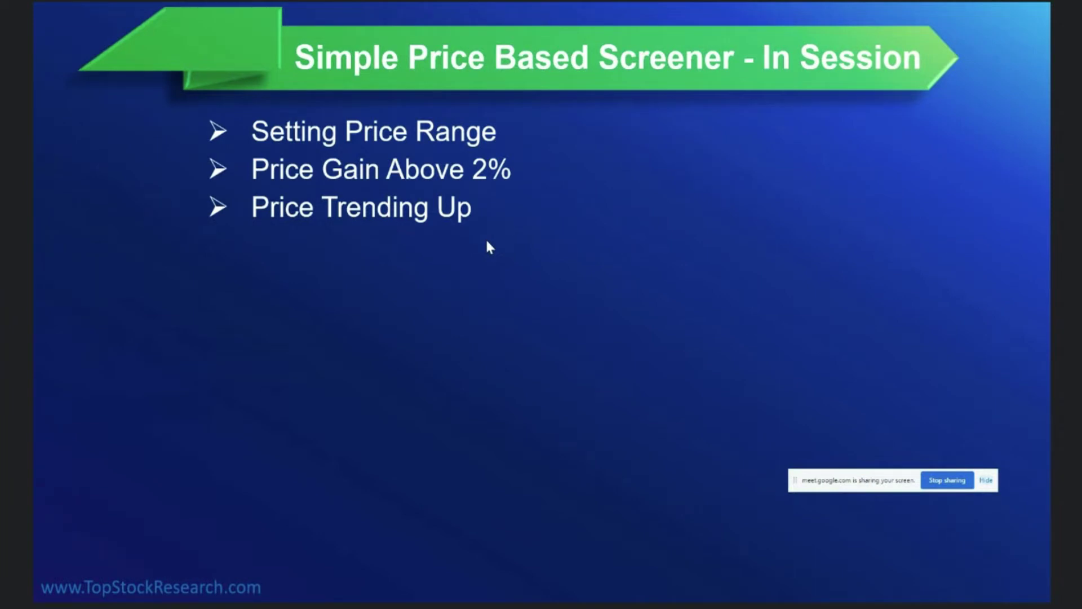
{"action": "key", "text": "super+Tab"}
{"action": "left_click", "coordinate": [485, 238]}
Switch back to Firefox and review the price range and price gain conditions listed under Selected Fields
{"action": "key", "text": "super+Tab"}
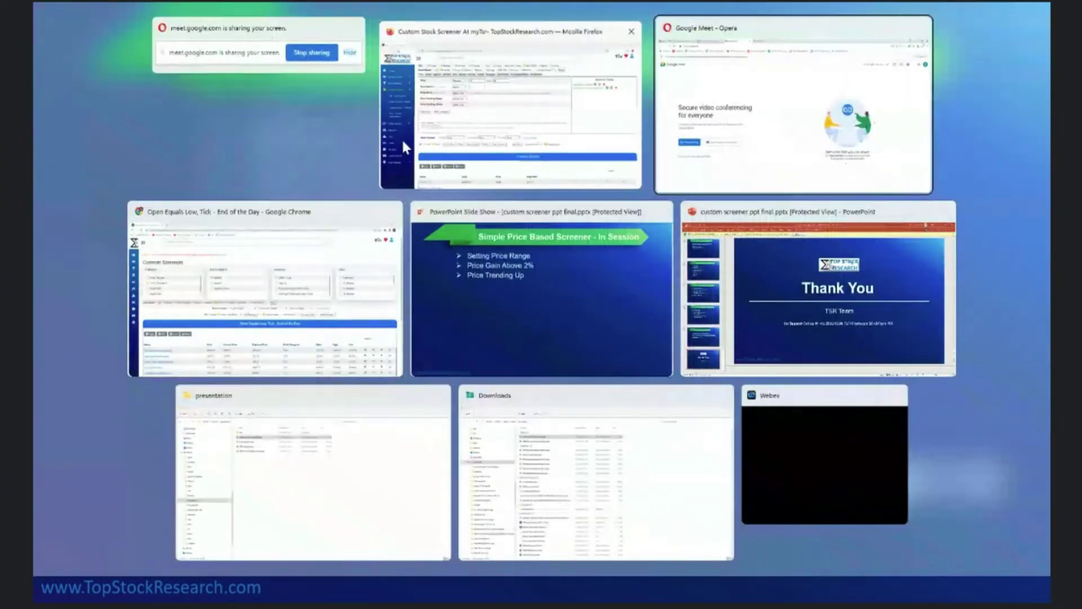
{"action": "left_click", "coordinate": [403, 142]}
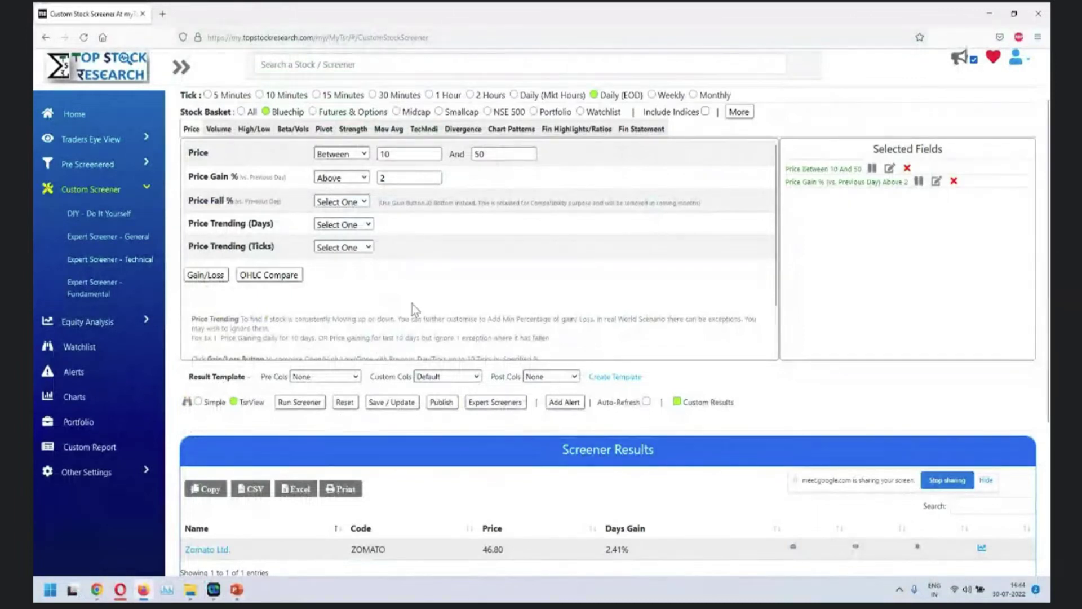
{"action": "scroll", "coordinate": [413, 307], "scroll_direction": "up", "scroll_amount": 1}
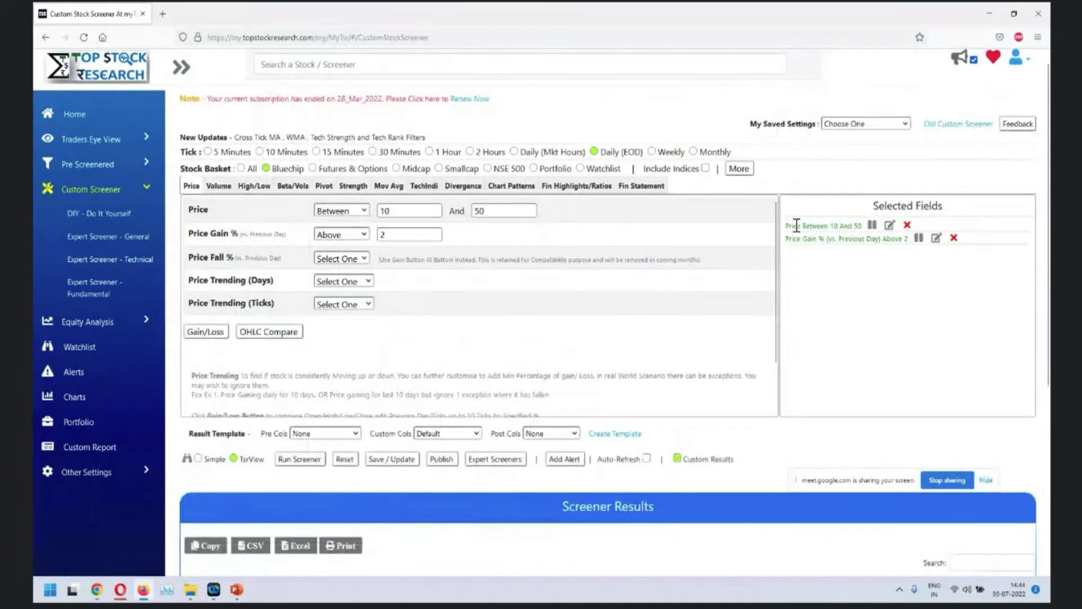
{"action": "left_click_drag", "start_coordinate": [787, 225], "coordinate": [941, 231]}
{"action": "left_click", "coordinate": [841, 289]}
{"action": "left_click_drag", "start_coordinate": [786, 240], "coordinate": [838, 249]}
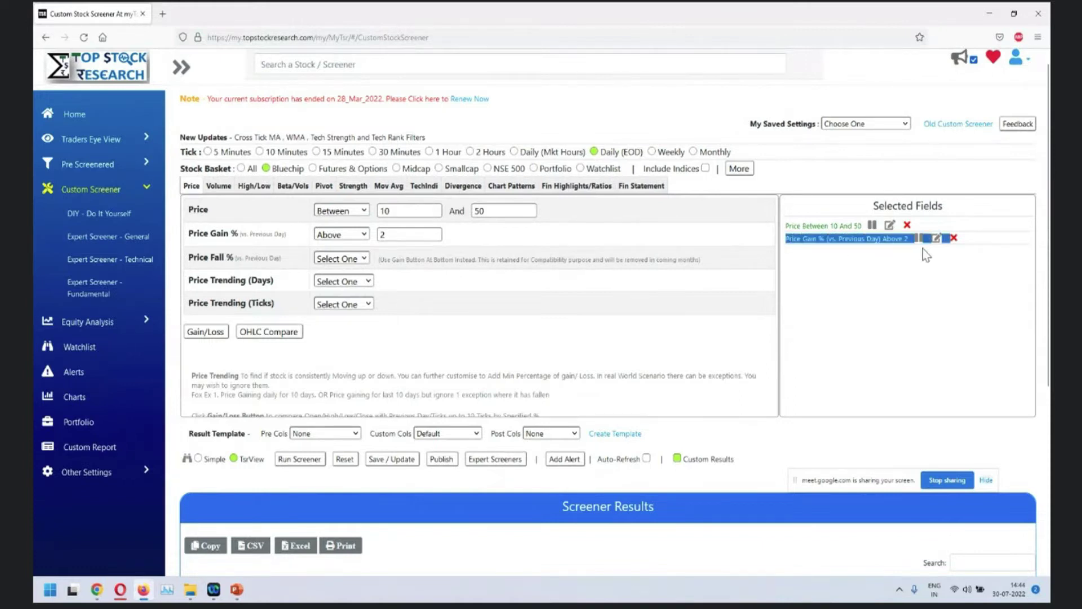
{"action": "left_click", "coordinate": [593, 393]}
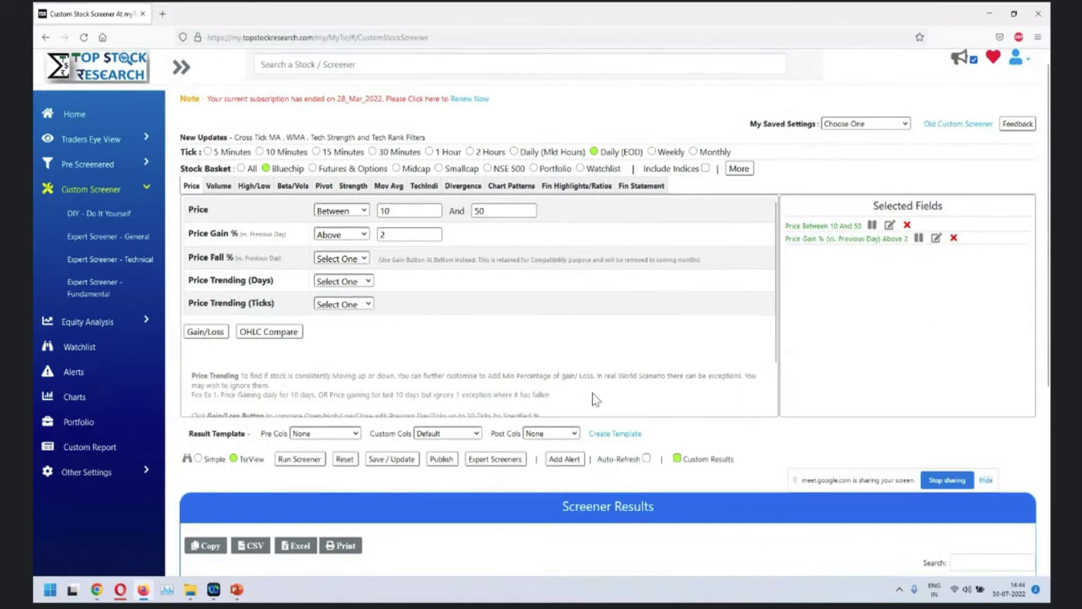
Reset the screener and set Price Trending (Days) to Price Rising with a minimum period of 5
{"action": "left_click", "coordinate": [345, 458]}
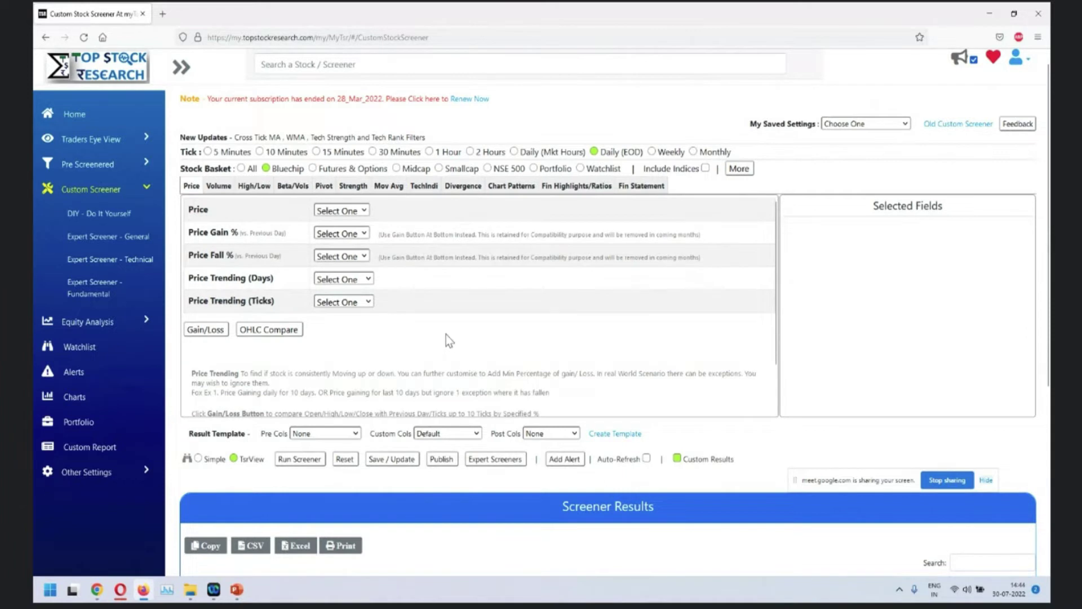
{"action": "left_click", "coordinate": [343, 278]}
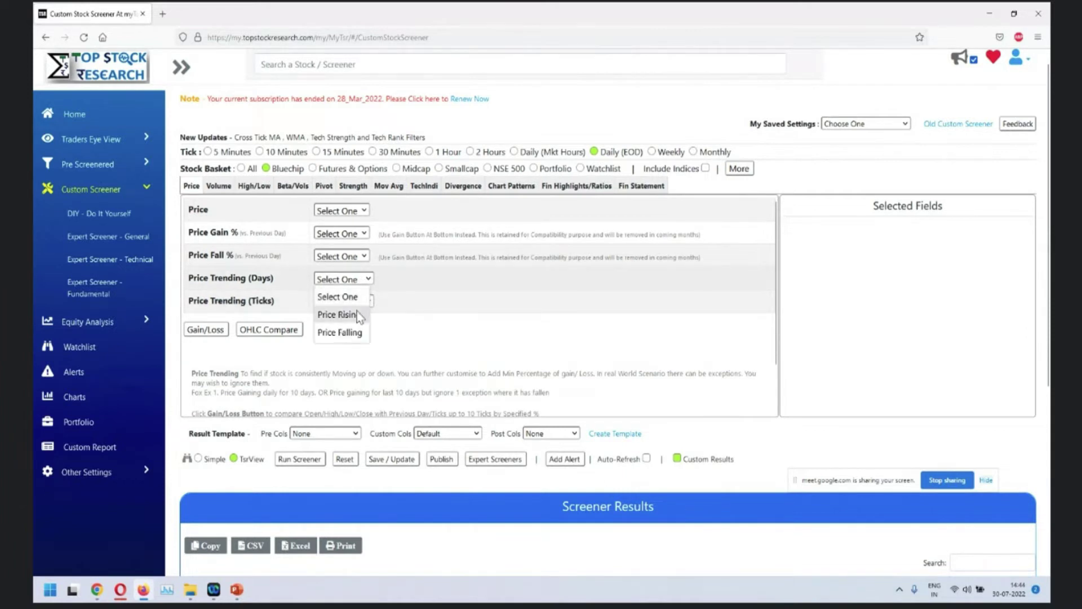
{"action": "left_click", "coordinate": [351, 314]}
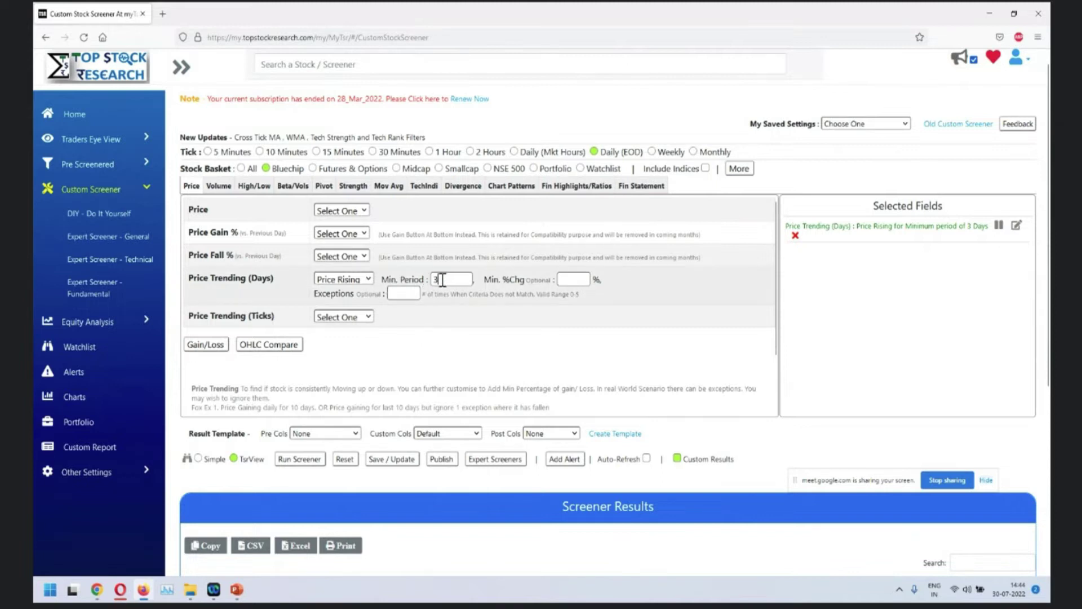
{"action": "left_click_drag", "start_coordinate": [446, 280], "coordinate": [433, 280]}
{"action": "type", "text": "5"}
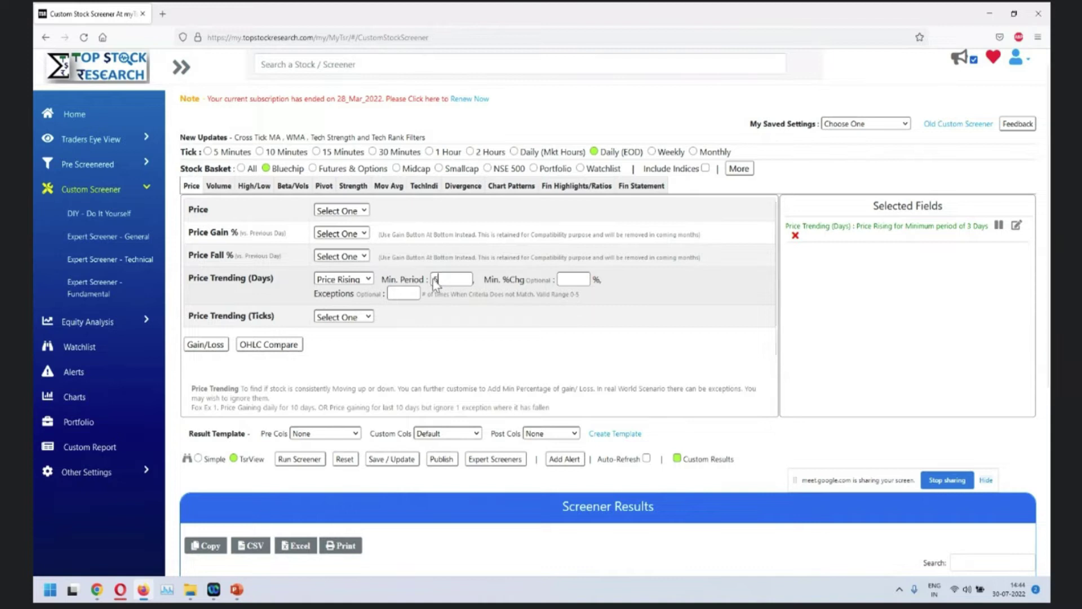
Run the screener and view the interactive charts of the Asian Paints and Bajaj Holdings results
{"action": "left_click", "coordinate": [299, 457]}
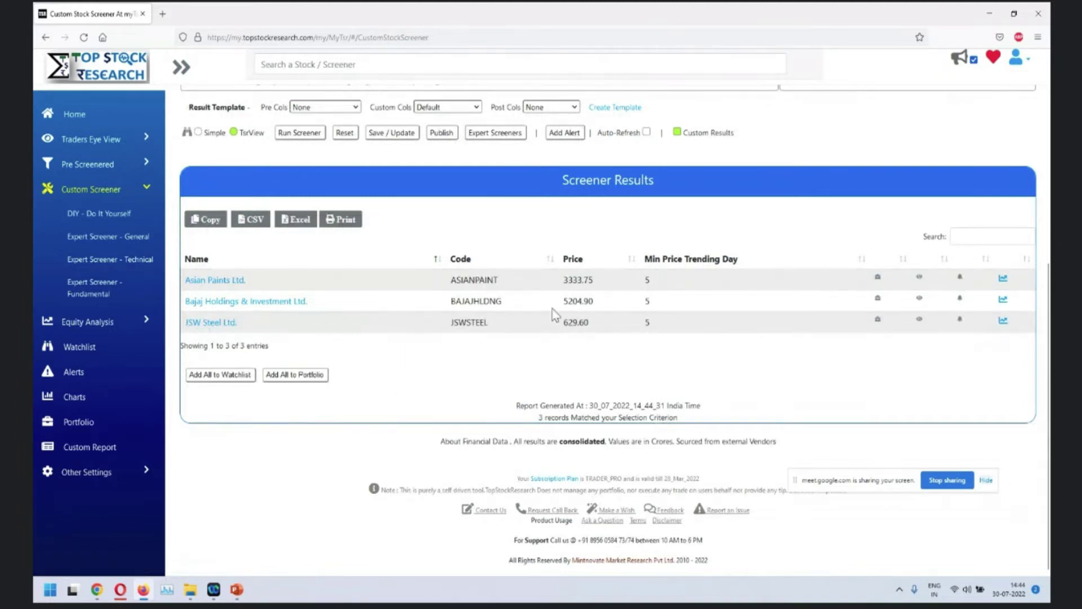
{"action": "left_click", "coordinate": [1003, 279]}
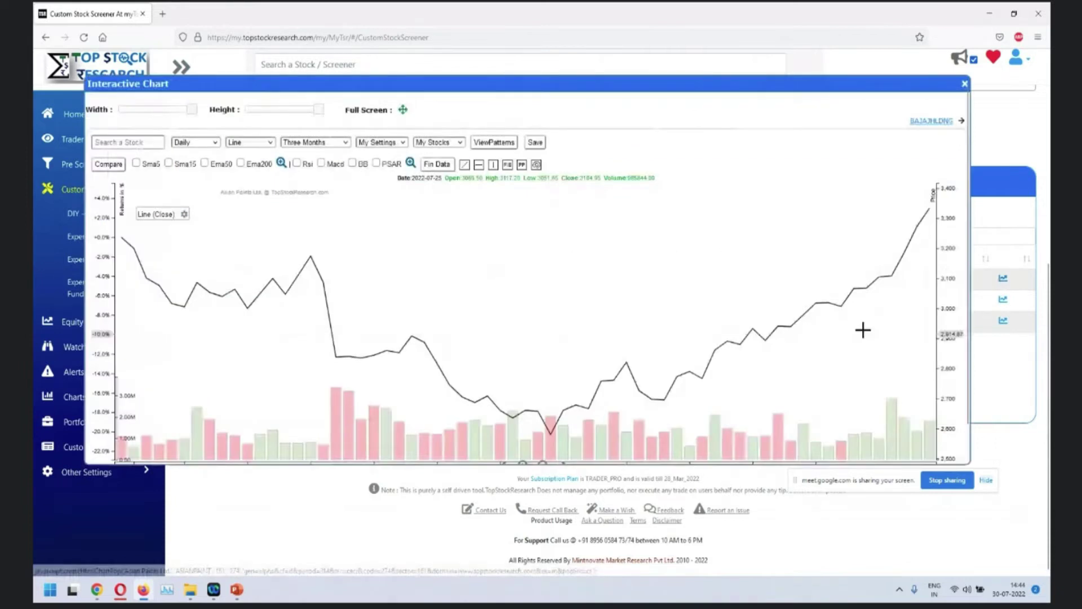
{"action": "left_click", "coordinate": [931, 121]}
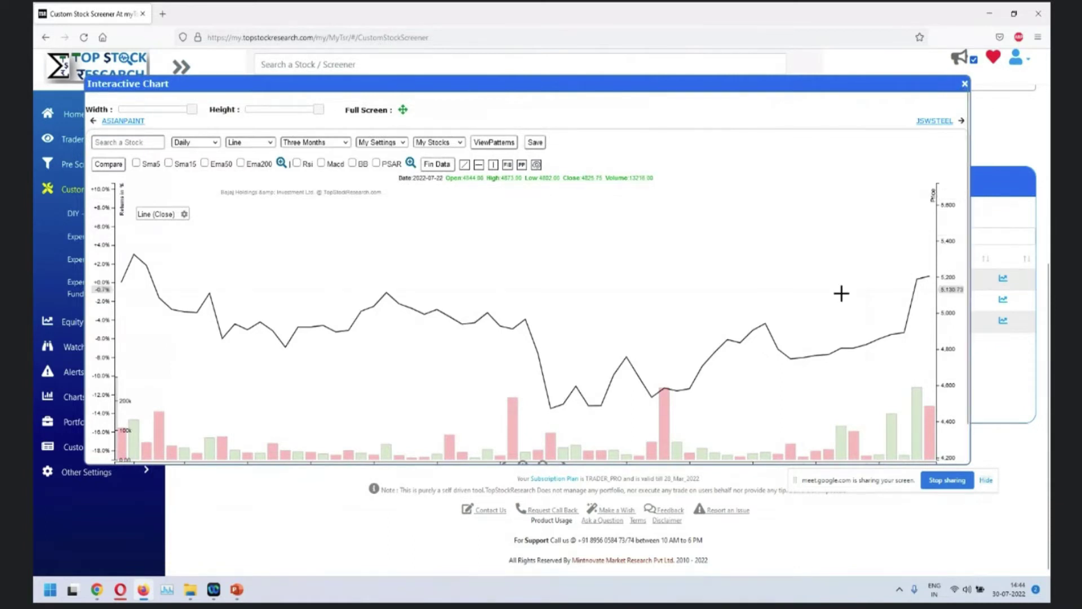
Close the interactive chart, set the Price Rising minimum period to 8 and rerun the screener
{"action": "key", "text": "Escape"}
{"action": "scroll", "coordinate": [332, 308], "scroll_direction": "up", "scroll_amount": 5}
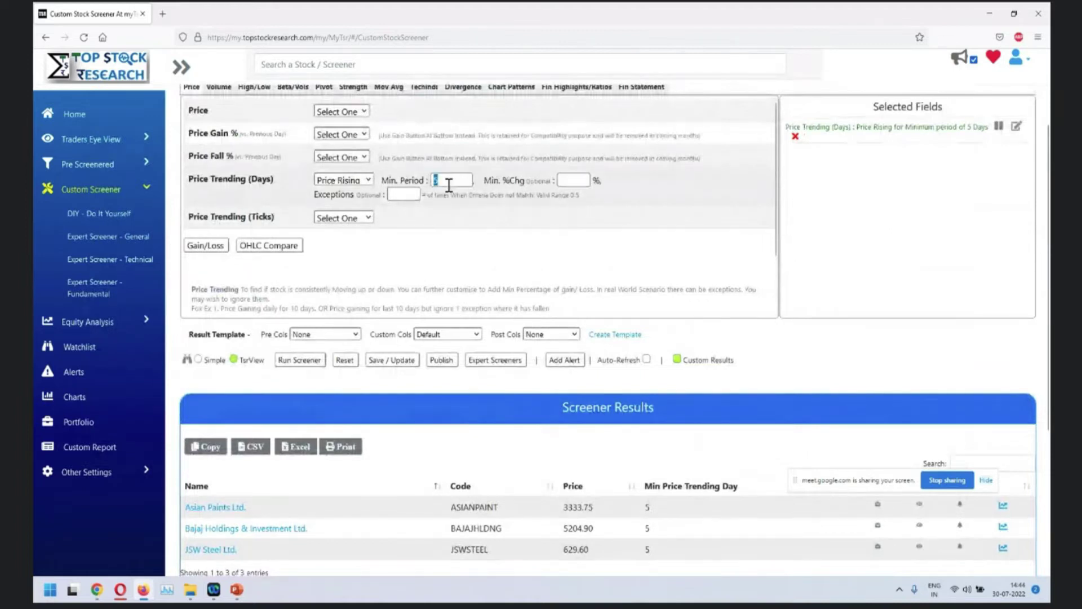
{"action": "type", "text": "8"}
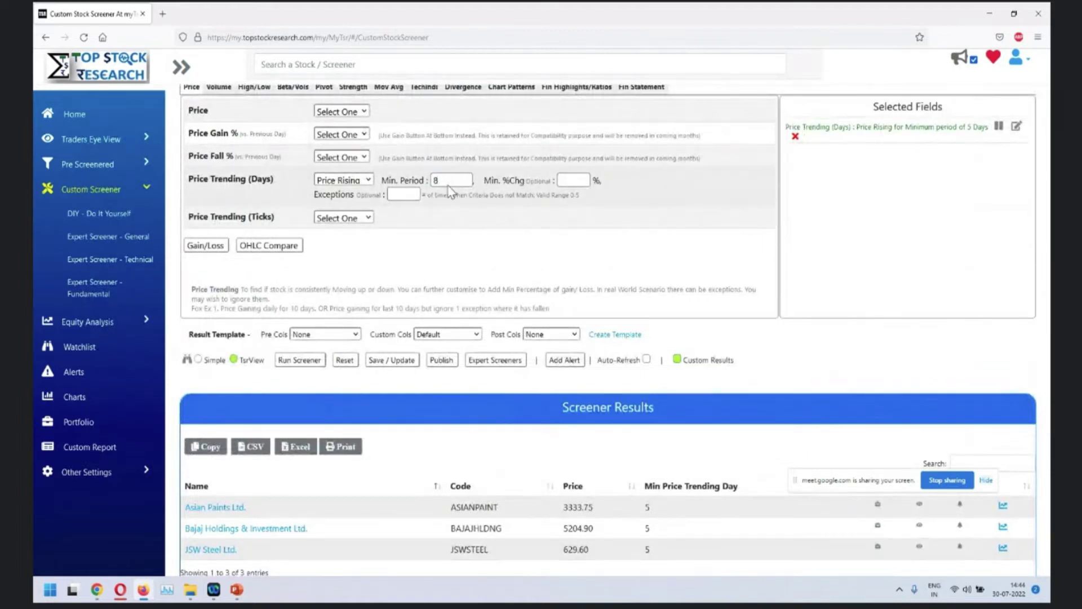
{"action": "left_click", "coordinate": [307, 365]}
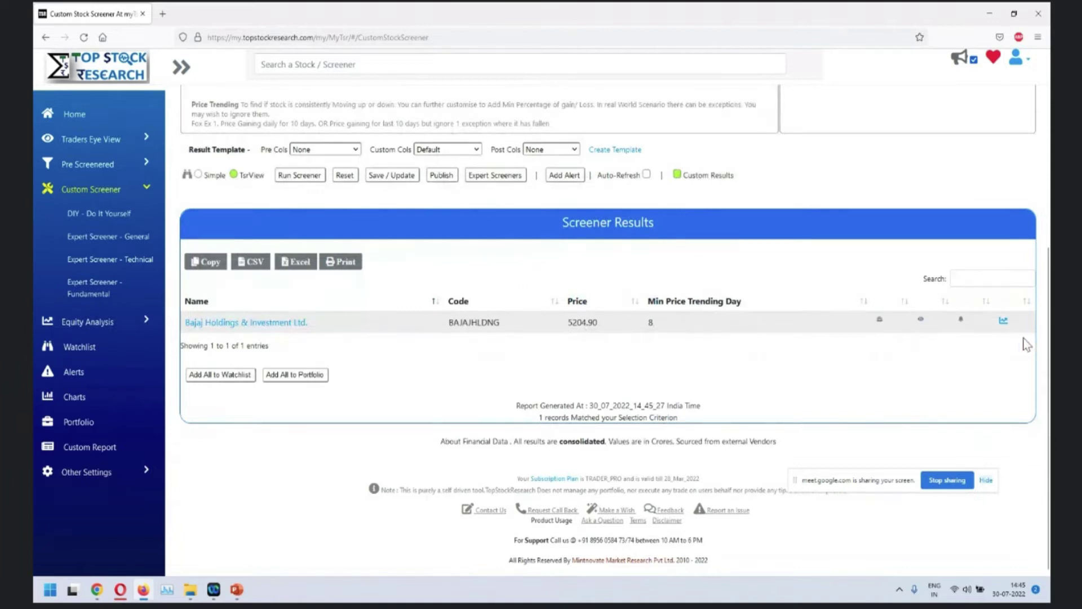
View the interactive chart of the Bajaj Holdings result, then close it
{"action": "left_click", "coordinate": [1004, 324]}
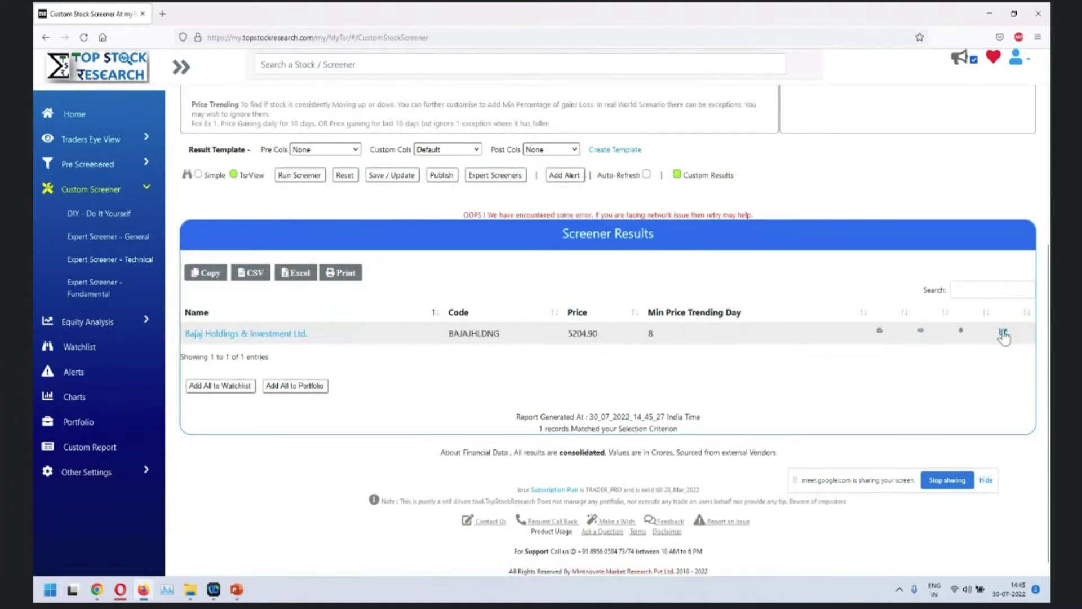
{"action": "left_click", "coordinate": [1003, 334]}
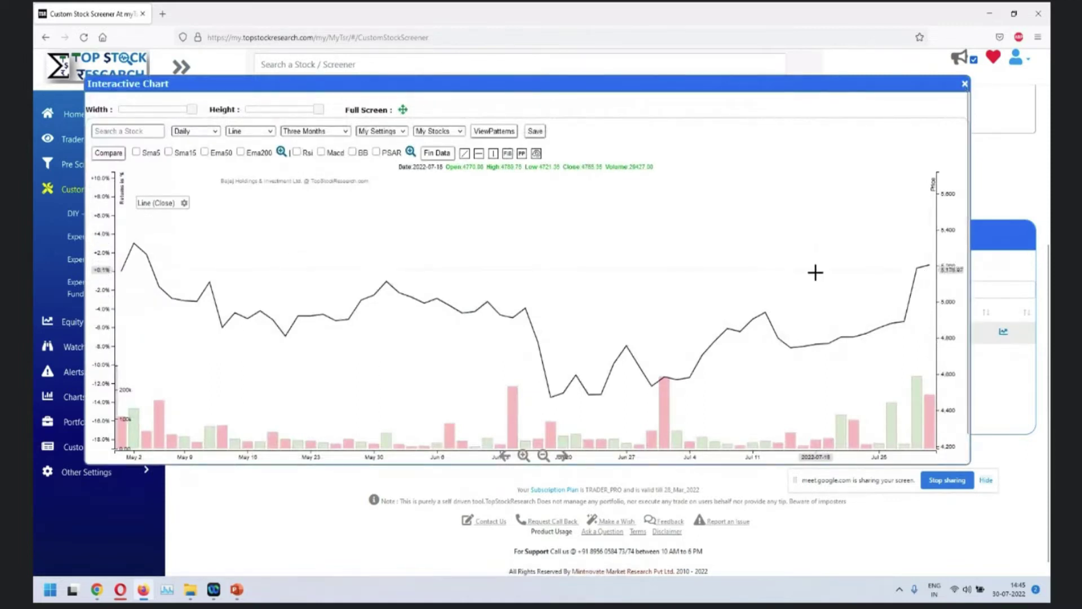
{"action": "key", "text": "Escape"}
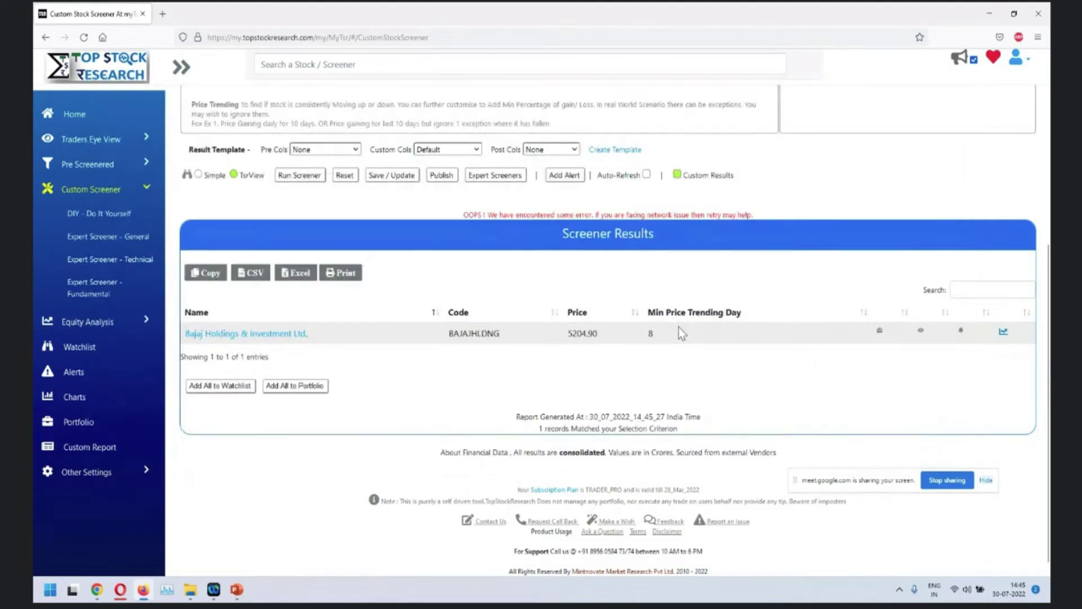
Set Exceptions to 1 in the Price Rising condition, rerun the screener and review the results
{"action": "scroll", "coordinate": [468, 315], "scroll_direction": "up", "scroll_amount": 3}
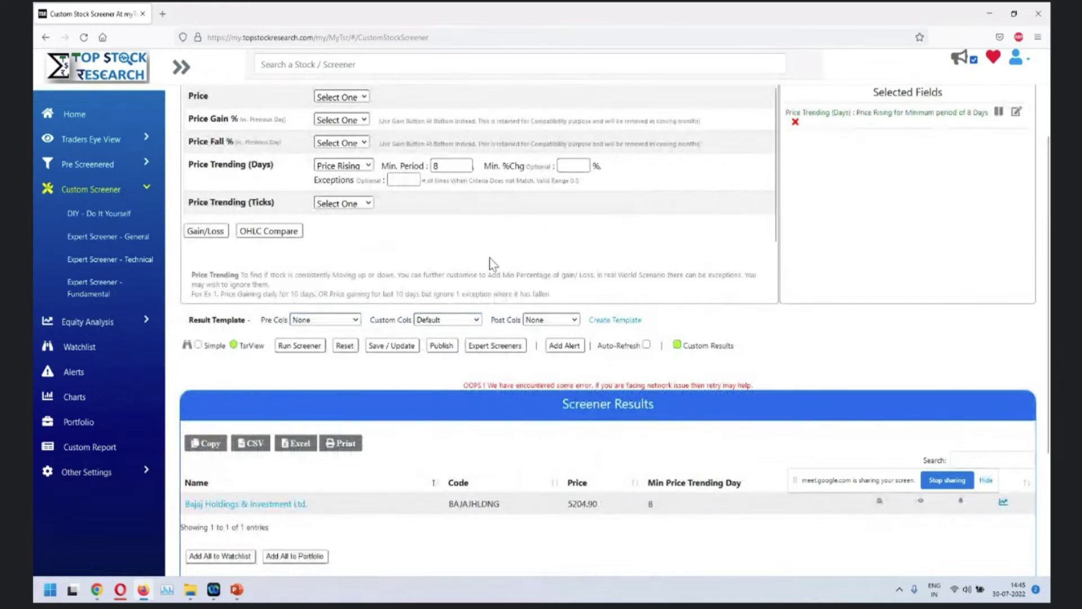
{"action": "left_click", "coordinate": [410, 180]}
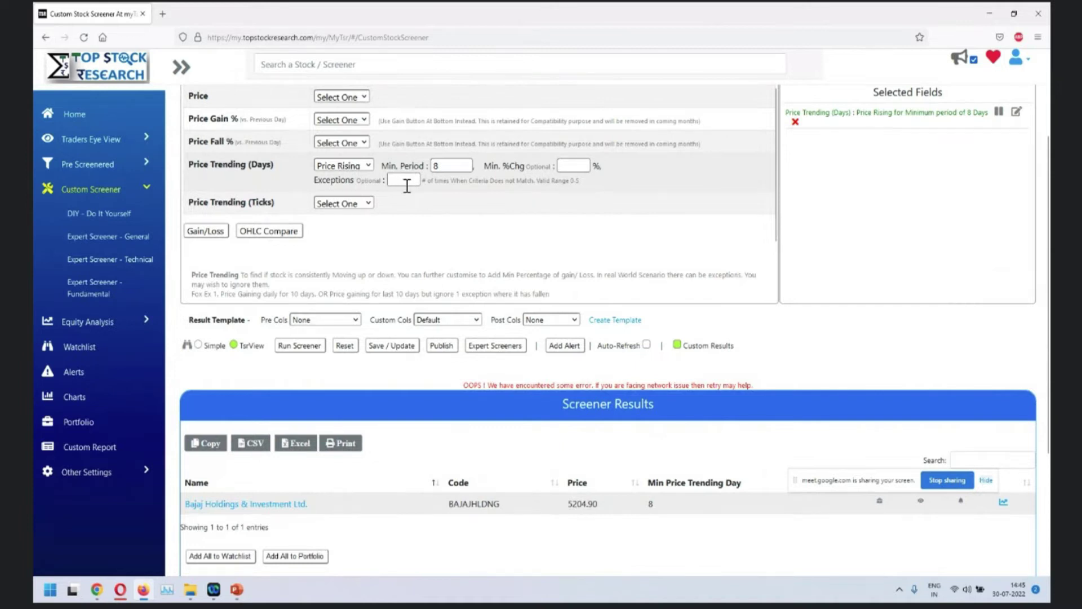
{"action": "type", "text": "1"}
{"action": "left_click", "coordinate": [297, 346]}
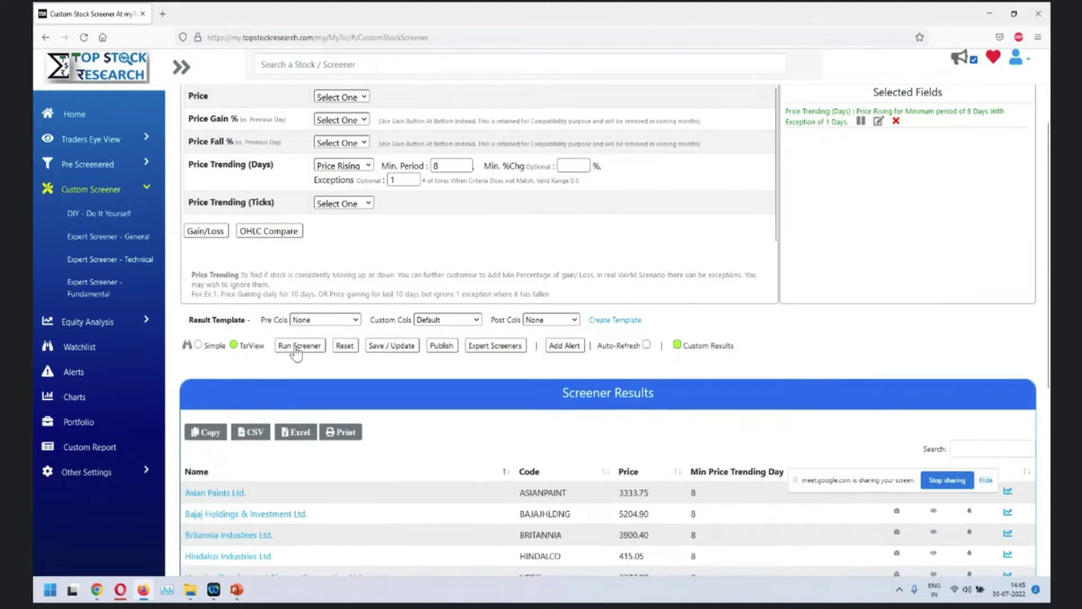
{"action": "scroll", "coordinate": [287, 354], "scroll_direction": "down", "scroll_amount": 6}
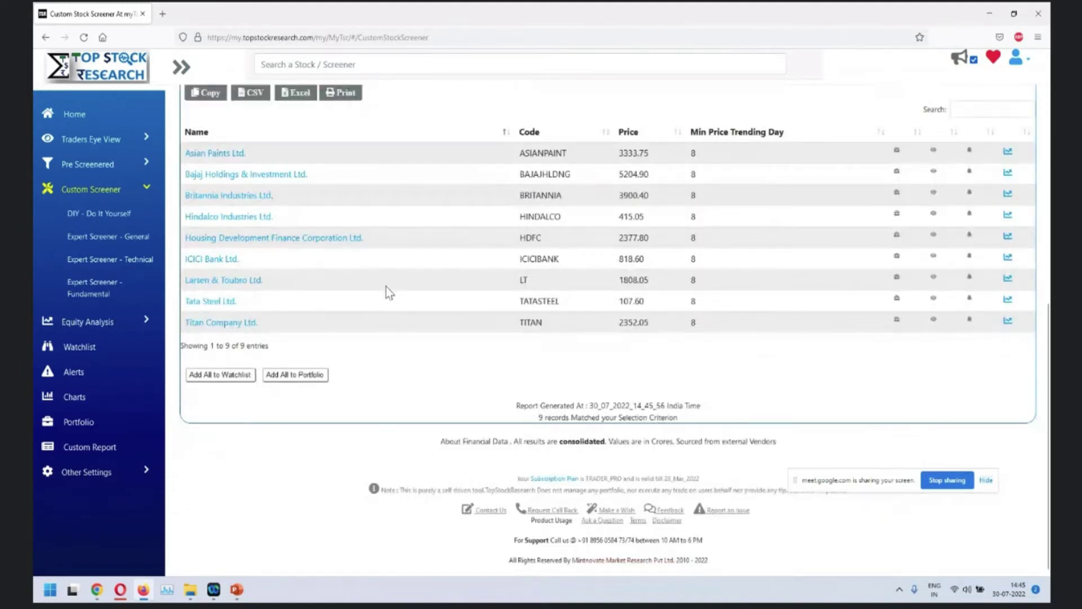
{"action": "scroll", "coordinate": [548, 272], "scroll_direction": "up", "scroll_amount": 4}
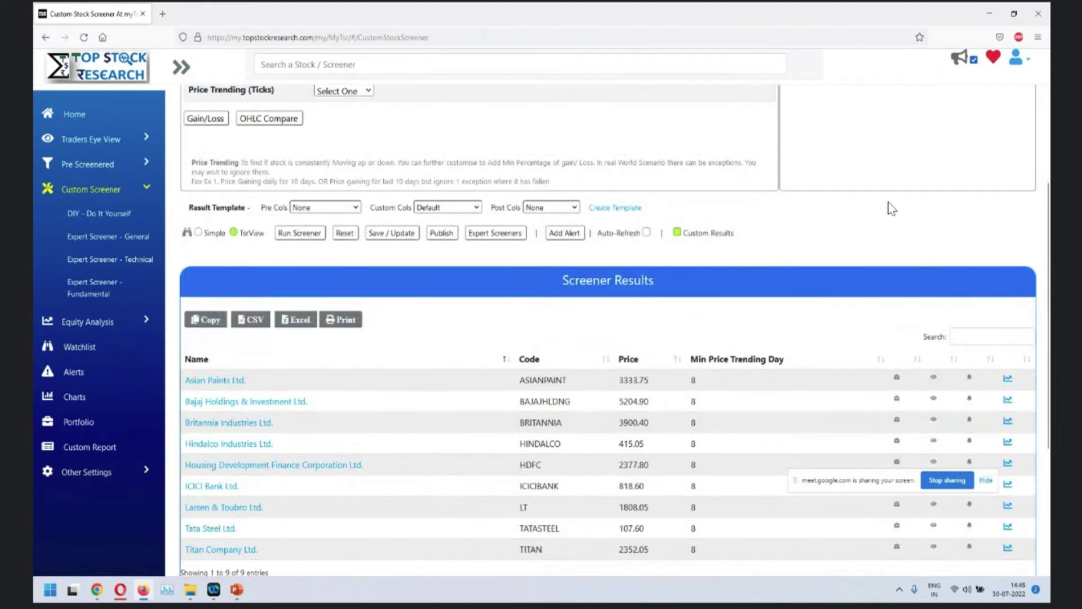
View the interactive chart of the Asian Paints result and advance through the charts of the next two stocks
{"action": "left_click", "coordinate": [1008, 381]}
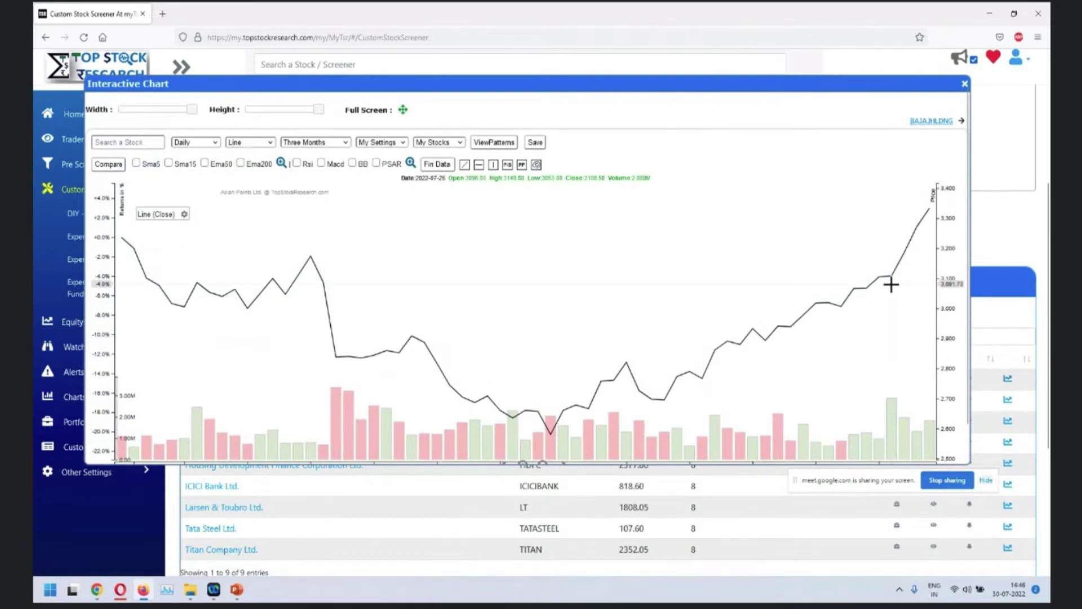
{"action": "left_click", "coordinate": [931, 122]}
{"action": "left_click", "coordinate": [931, 122]}
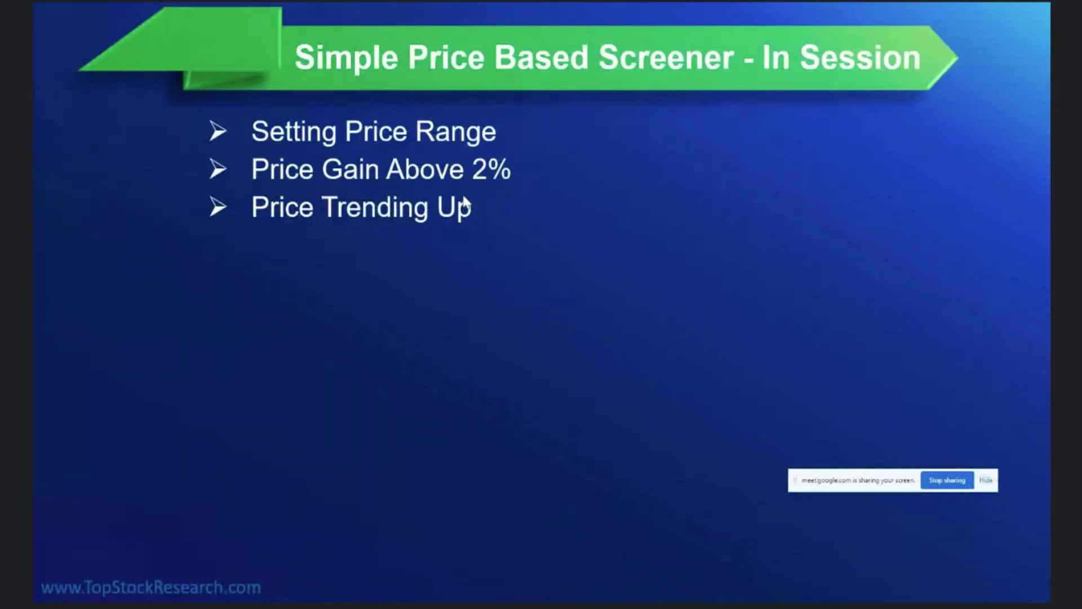
Reveal the OHLC Comparison vis-a-vis Previous Ticks bullet in the slide show and switch back to Firefox
{"action": "key", "text": "Right"}
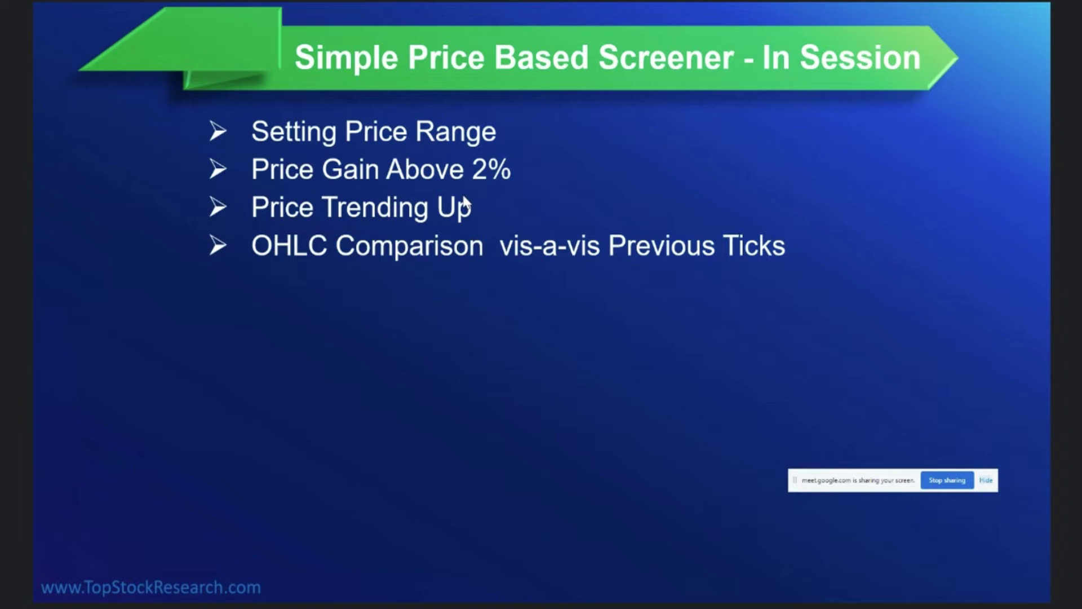
{"action": "key", "text": "alt+Tab"}
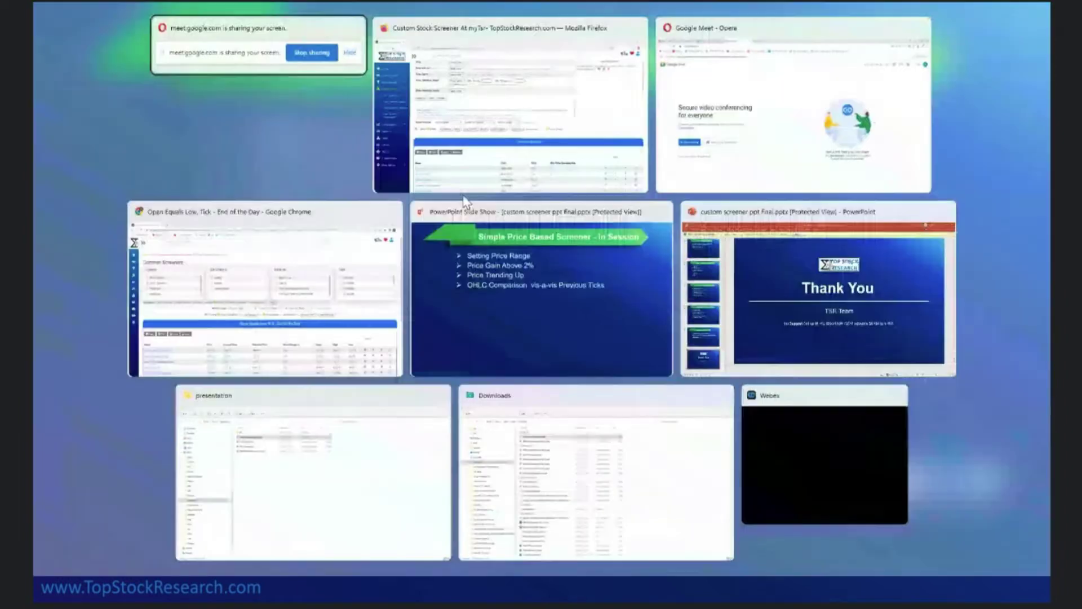
{"action": "left_click", "coordinate": [464, 207]}
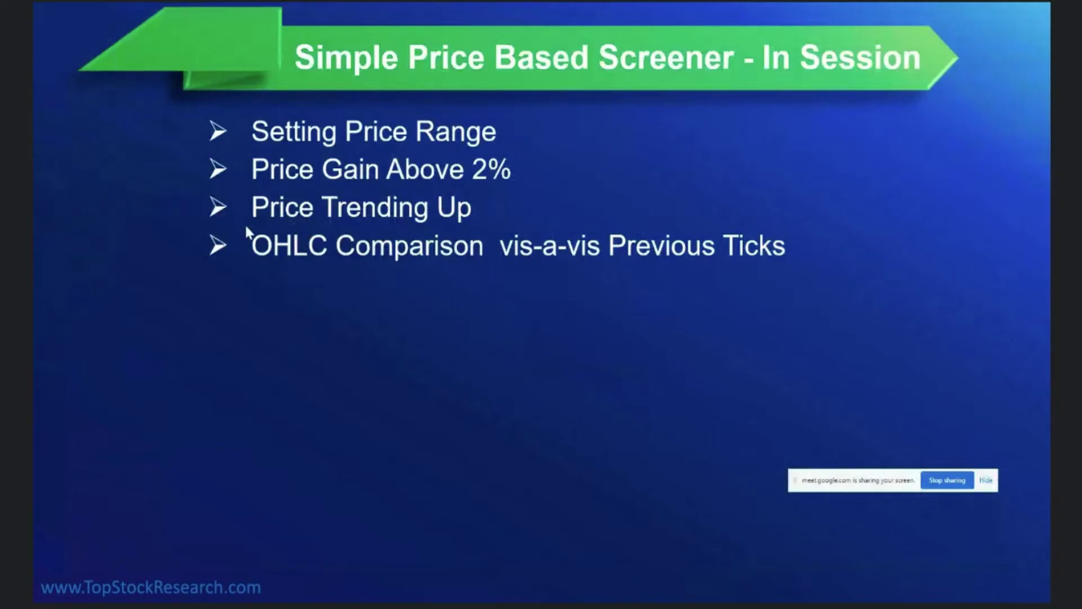
{"action": "key", "text": "alt+Tab"}
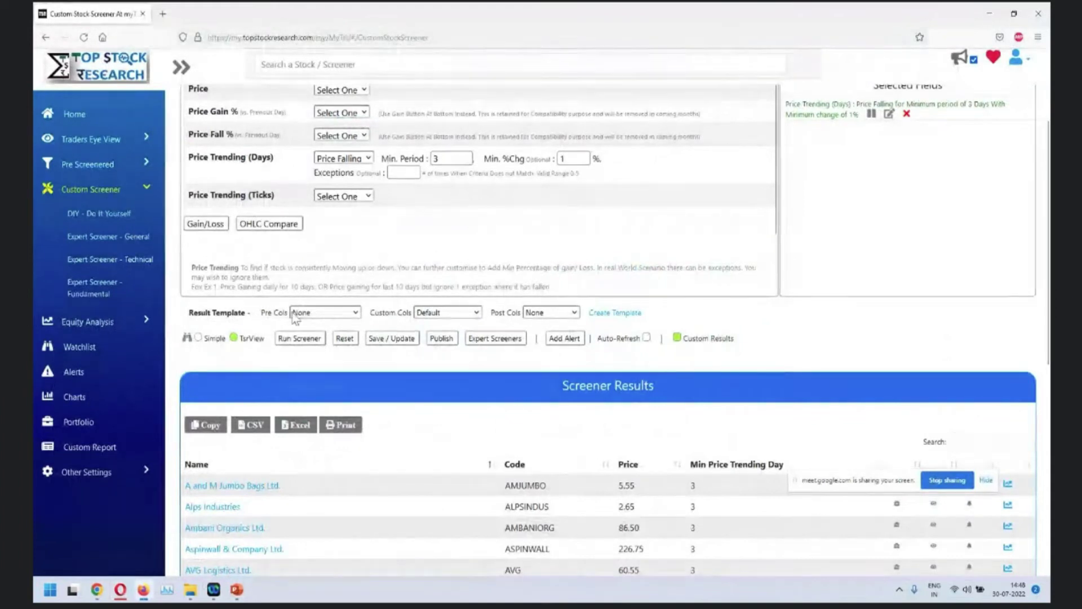
Reset the screener and add an OHLC Compare condition for Latest tick Close Above Previous (P-1) tick Close
{"action": "left_click", "coordinate": [343, 339]}
{"action": "scroll", "coordinate": [417, 248], "scroll_direction": "up", "scroll_amount": 4}
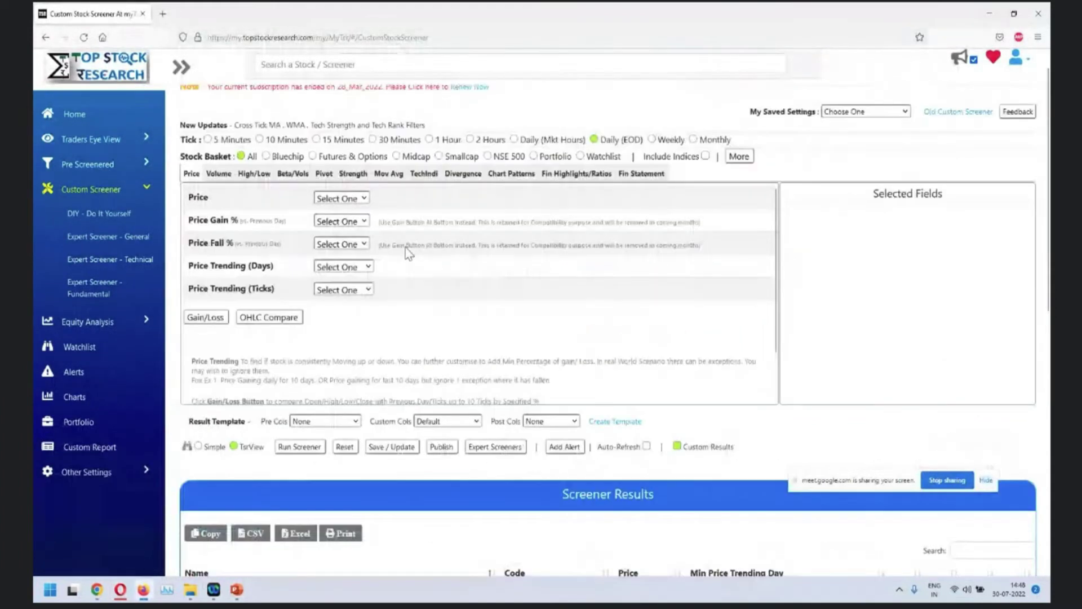
{"action": "left_click", "coordinate": [277, 323]}
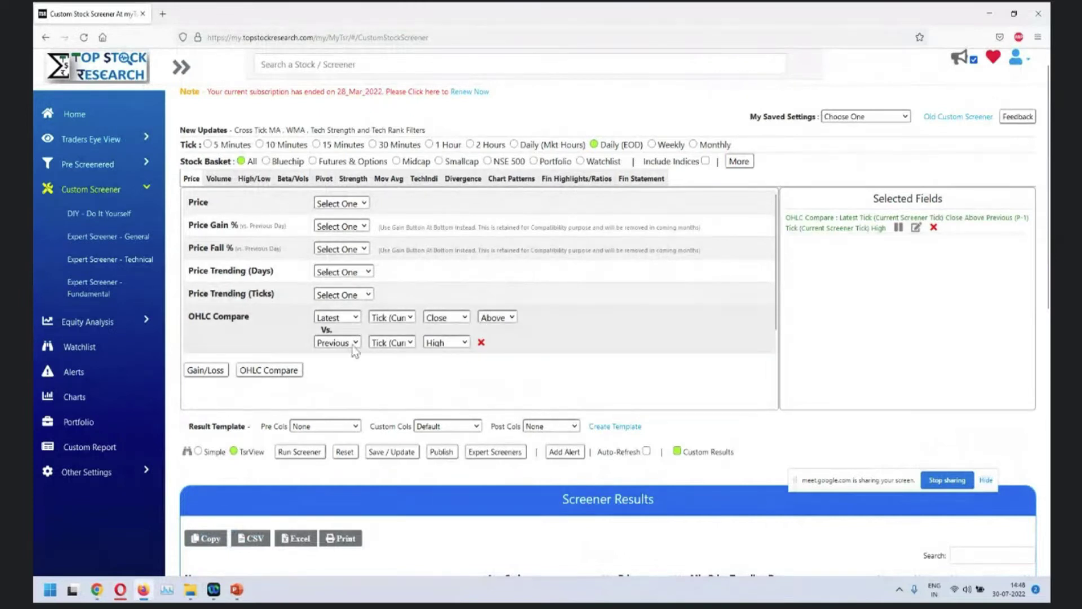
{"action": "left_click", "coordinate": [451, 343]}
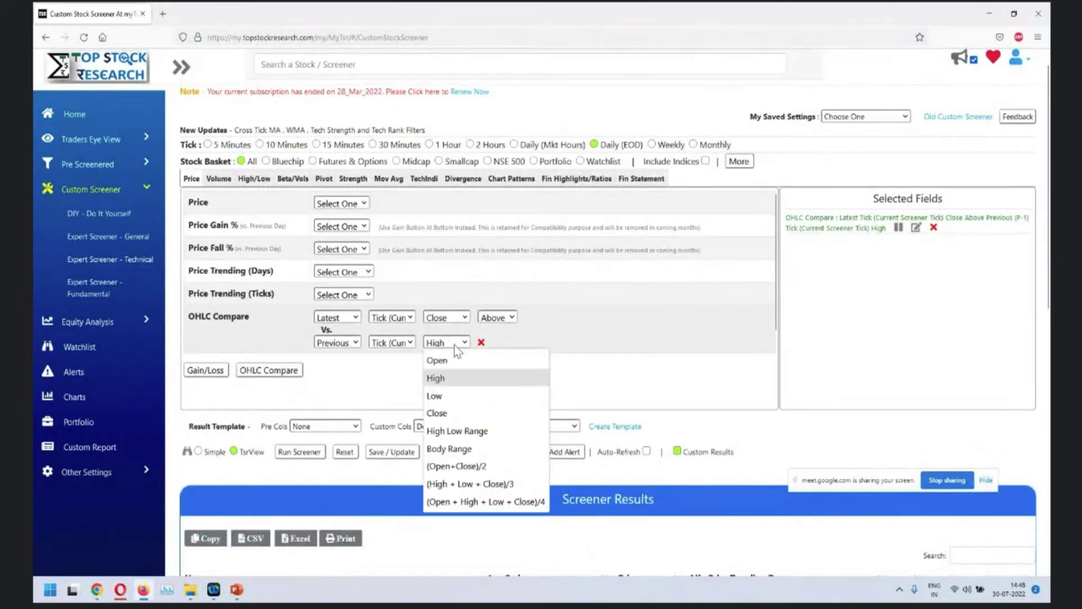
{"action": "left_click", "coordinate": [445, 413]}
Add a second OHLC Compare condition for Previous (P-1) tick Close Above (P-2) tick Close
{"action": "left_click", "coordinate": [269, 370]}
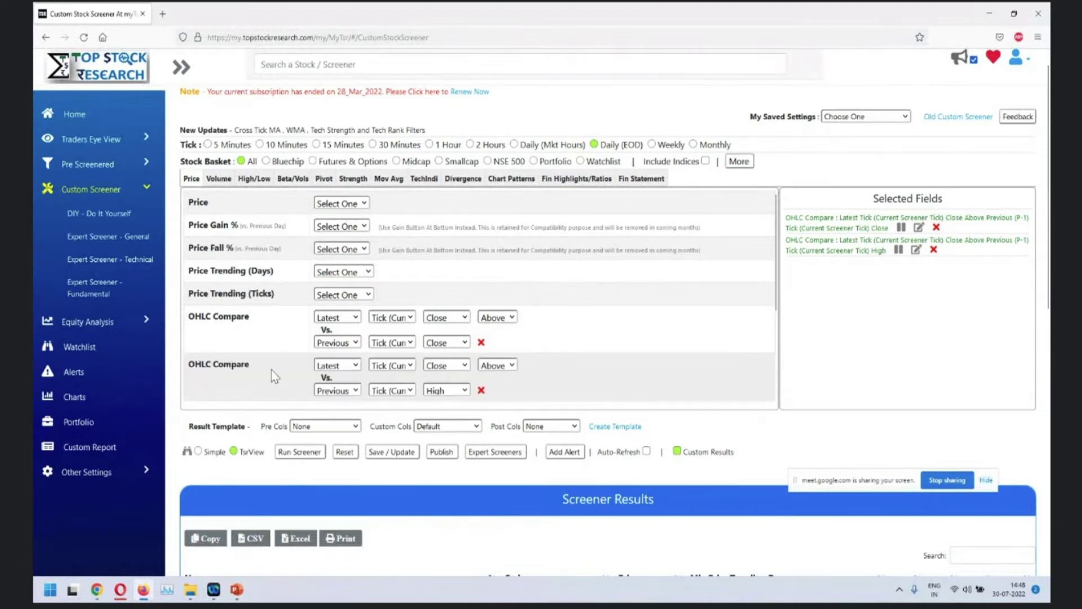
{"action": "left_click", "coordinate": [334, 367]}
{"action": "left_click", "coordinate": [337, 401]}
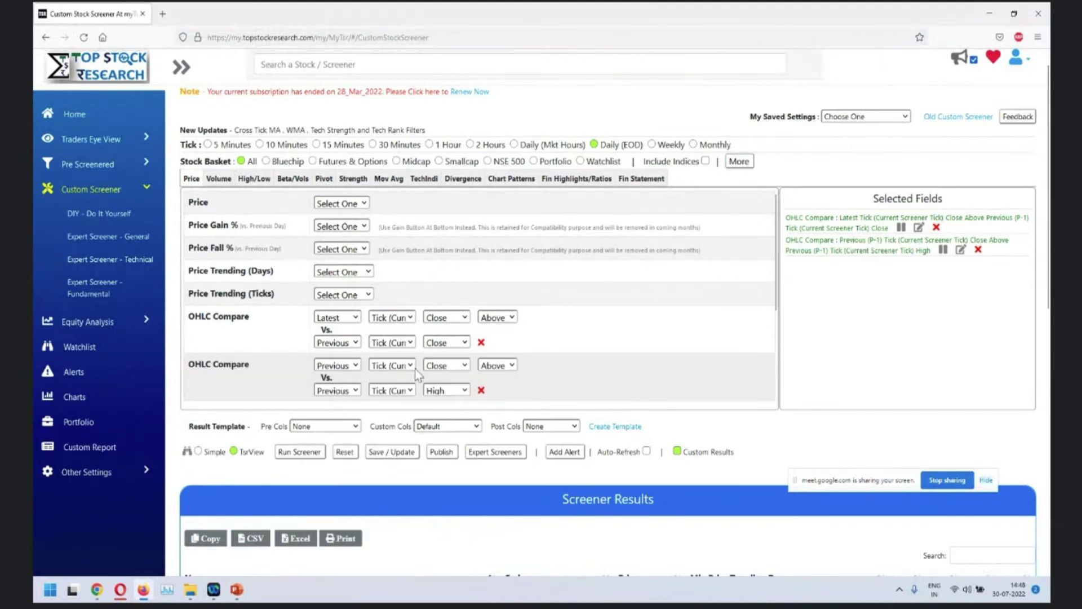
{"action": "left_click", "coordinate": [338, 391]}
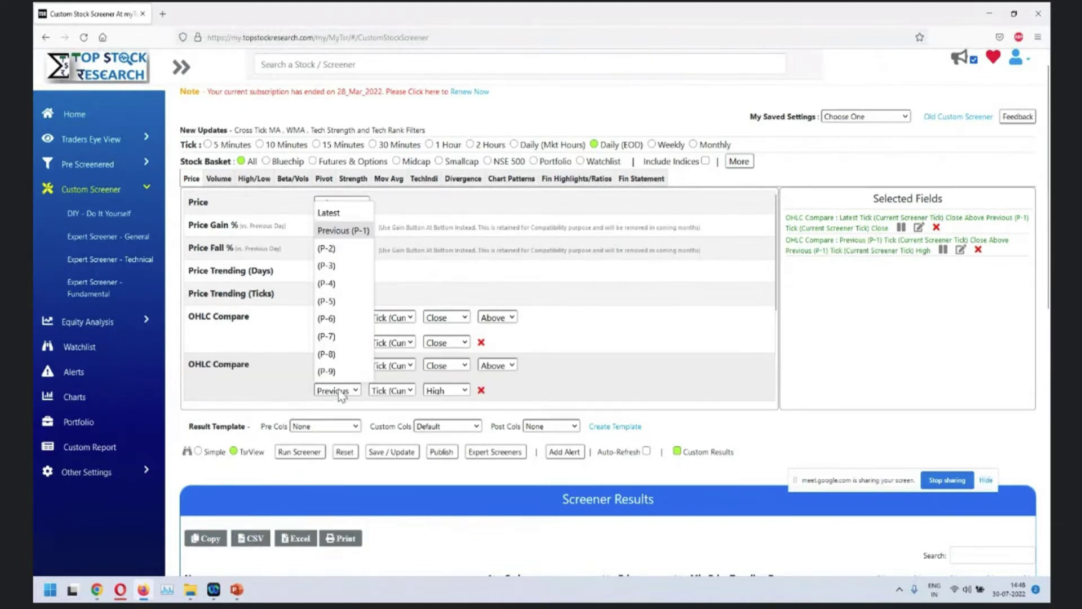
{"action": "left_click", "coordinate": [345, 249]}
{"action": "left_click", "coordinate": [443, 390]}
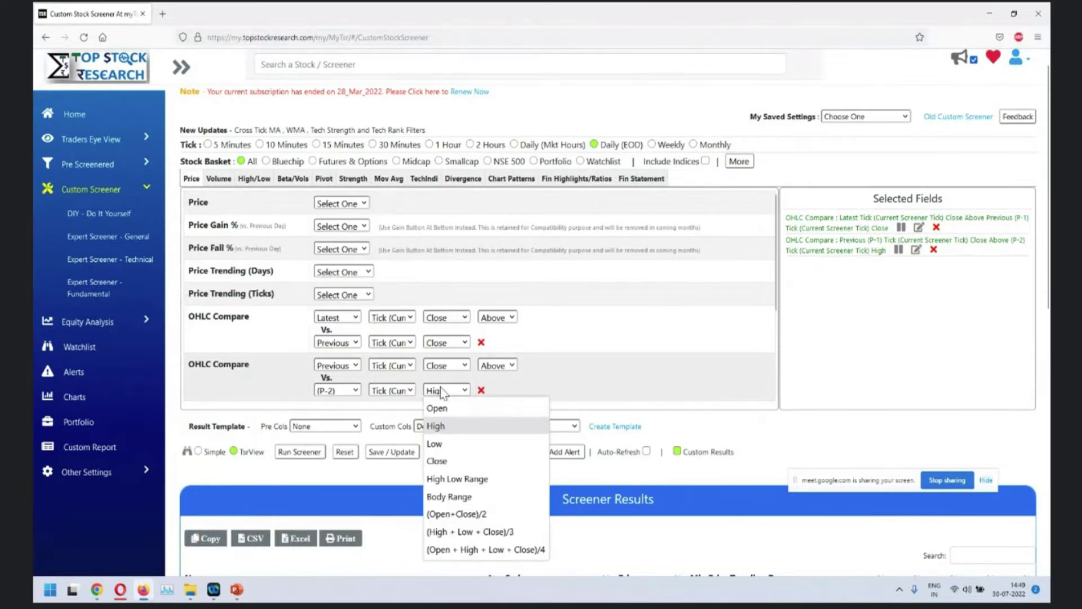
{"action": "left_click", "coordinate": [438, 461]}
{"action": "scroll", "coordinate": [518, 381], "scroll_direction": "down", "scroll_amount": 3}
{"action": "scroll", "coordinate": [401, 257], "scroll_direction": "up", "scroll_amount": 2}
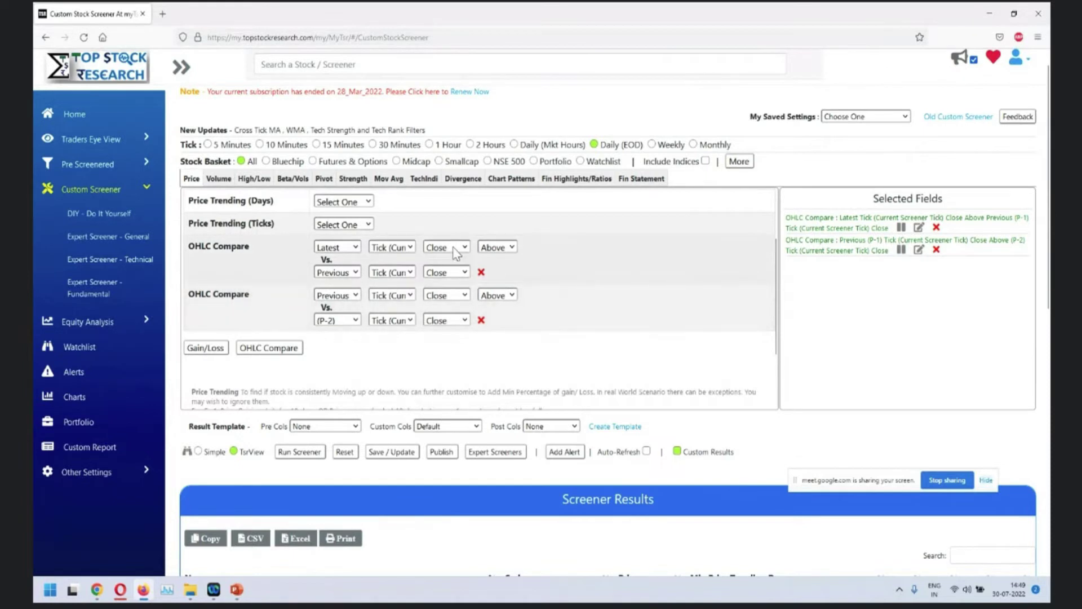
Examine the tick, comparison and price type options available in the first OHLC Compare condition
{"action": "left_click", "coordinate": [409, 249]}
{"action": "left_click", "coordinate": [408, 249]}
{"action": "left_click", "coordinate": [408, 249]}
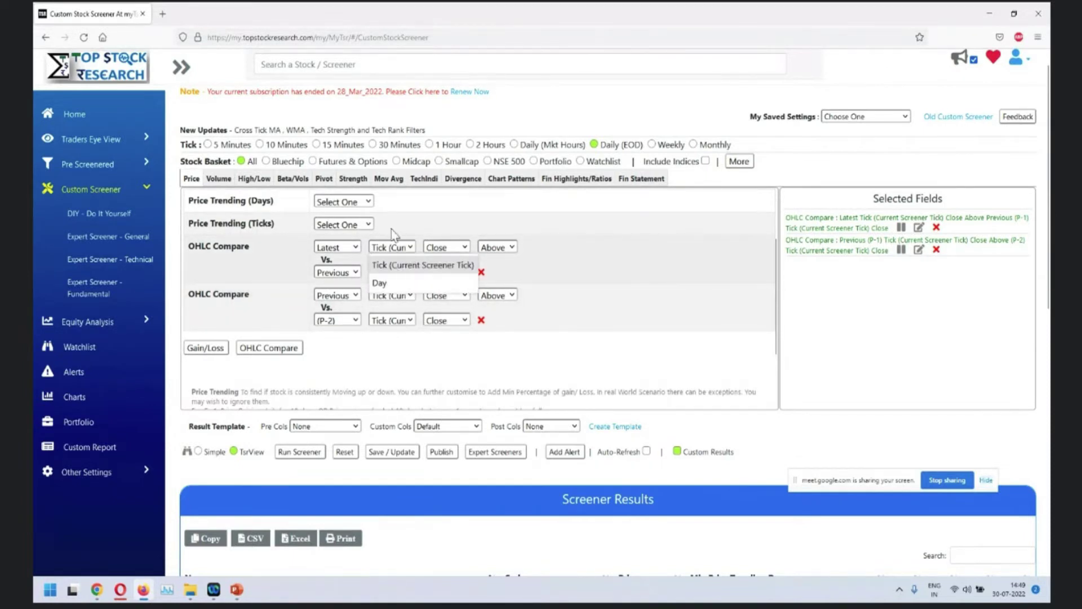
{"action": "left_click", "coordinate": [600, 257]}
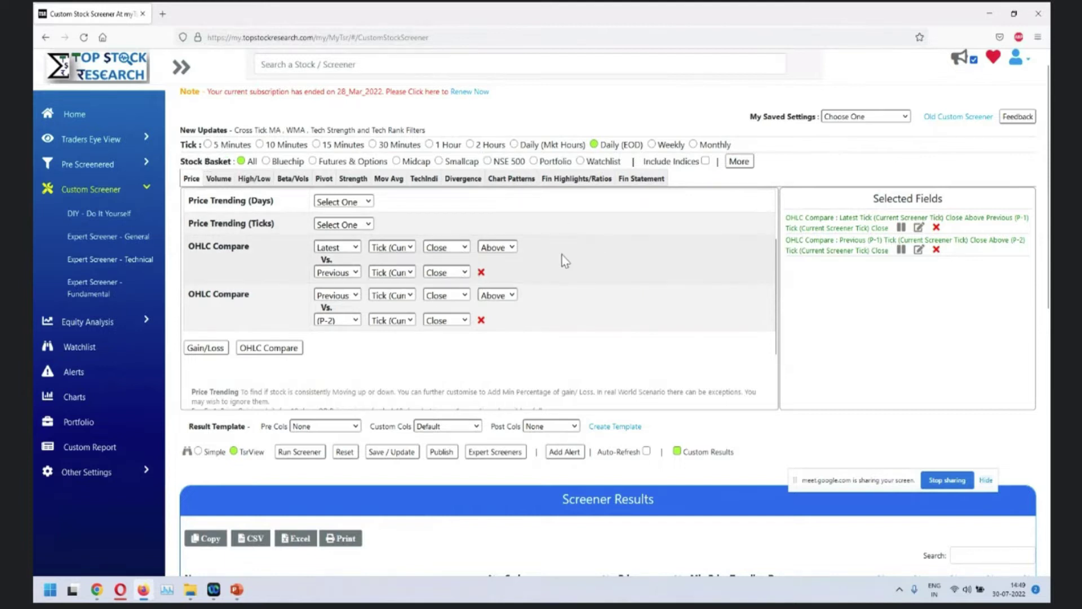
{"action": "left_click", "coordinate": [510, 248]}
{"action": "left_click", "coordinate": [579, 276]}
{"action": "left_click", "coordinate": [460, 248]}
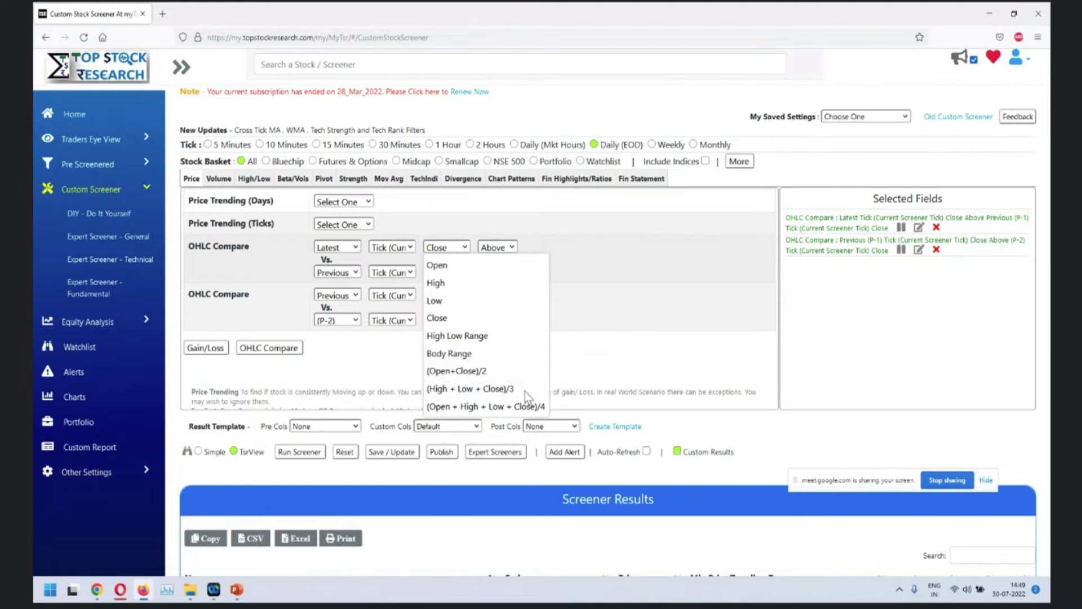
{"action": "left_click", "coordinate": [628, 267]}
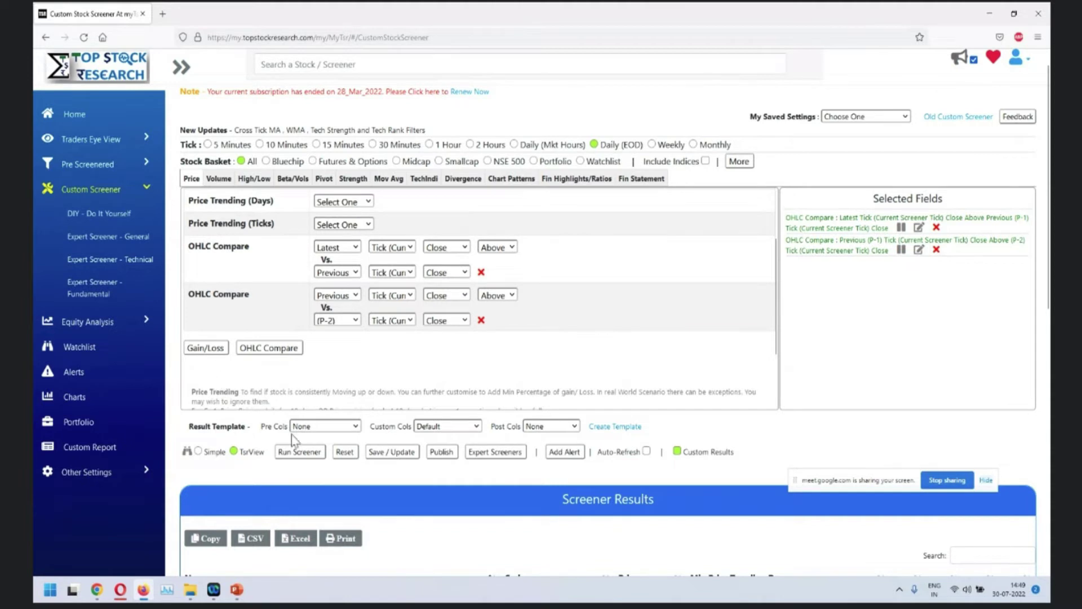
Run the screener and compare the Latest Tick, Tick-1 and Tick-2 close prices of Adani Enterprises
{"action": "left_click", "coordinate": [299, 451]}
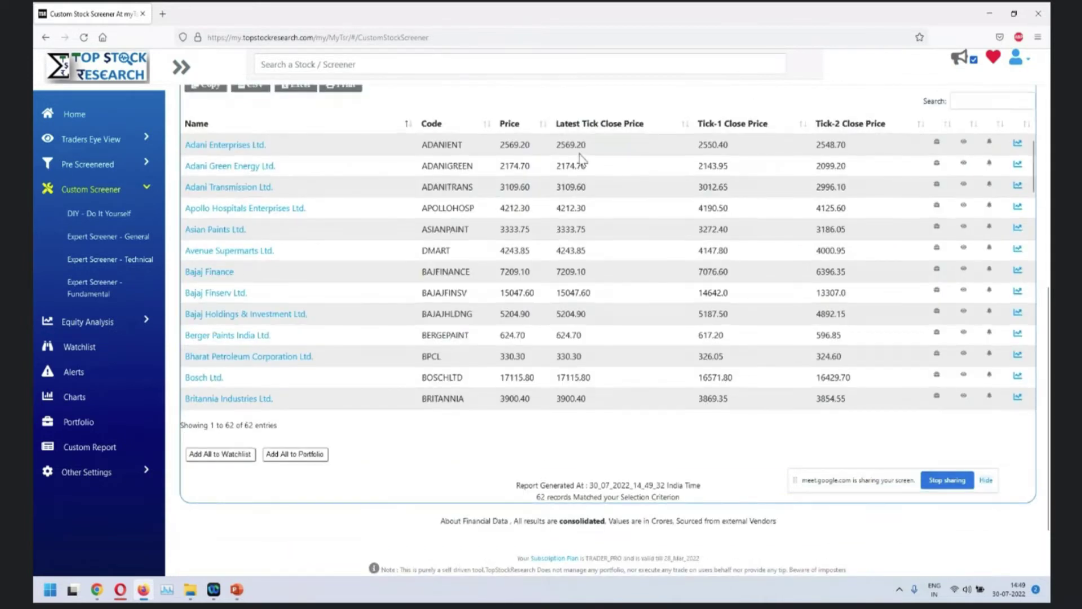
{"action": "left_click_drag", "start_coordinate": [558, 145], "coordinate": [604, 145]}
{"action": "left_click", "coordinate": [709, 141]}
{"action": "double_click", "coordinate": [710, 141]}
{"action": "left_click_drag", "start_coordinate": [816, 148], "coordinate": [847, 145]}
Set the first OHLC Compare condition to compare the latest Close against the Previous (P-1) tick's High
{"action": "scroll", "coordinate": [644, 332], "scroll_direction": "up", "scroll_amount": 5}
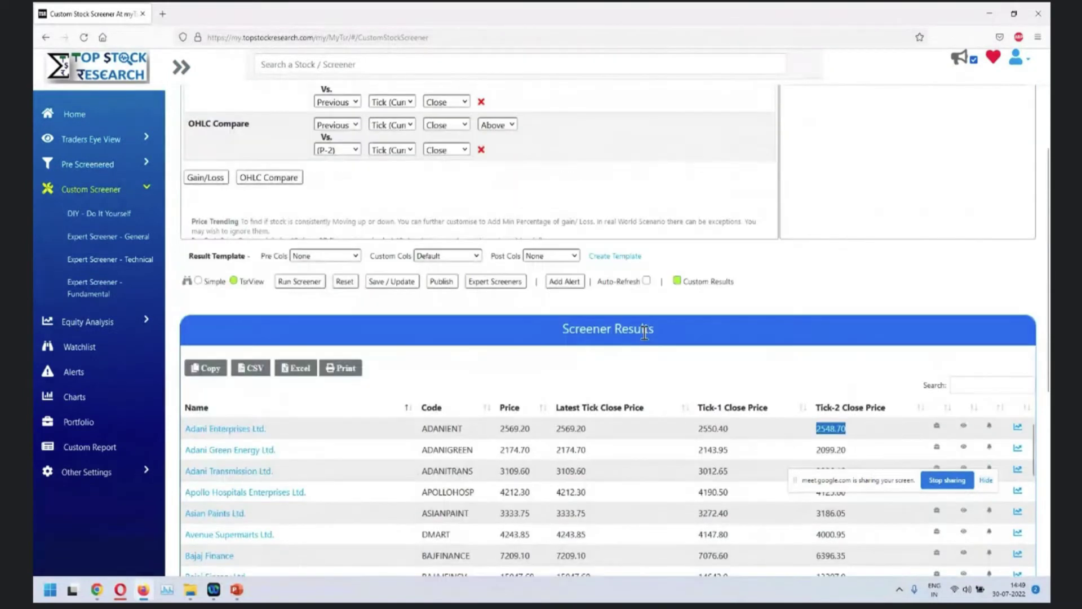
{"action": "scroll", "coordinate": [645, 332], "scroll_direction": "up", "scroll_amount": 2}
{"action": "left_click", "coordinate": [465, 190]}
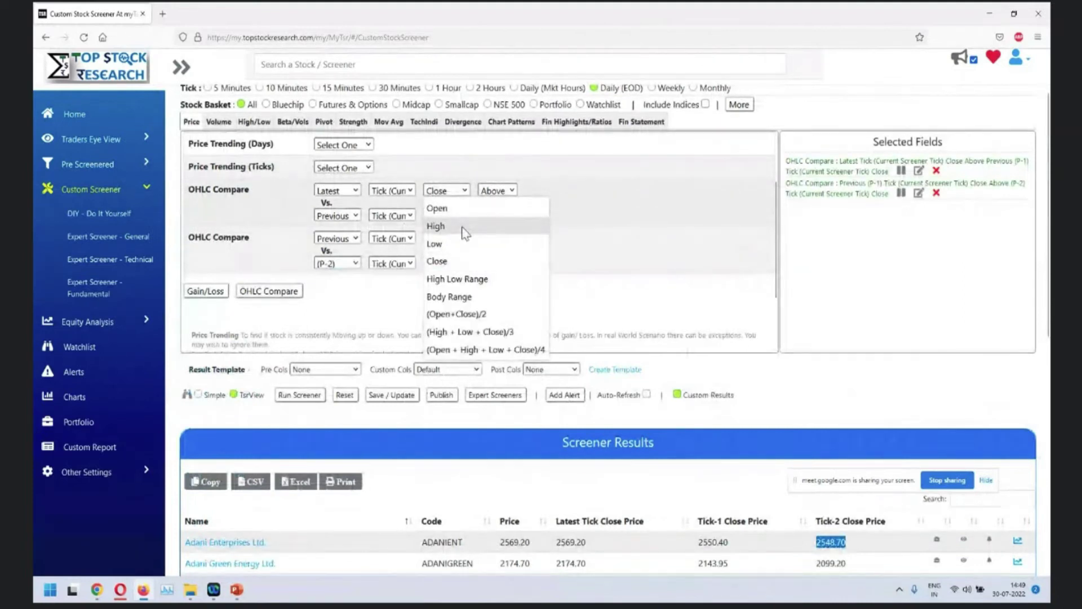
{"action": "left_click", "coordinate": [561, 227]}
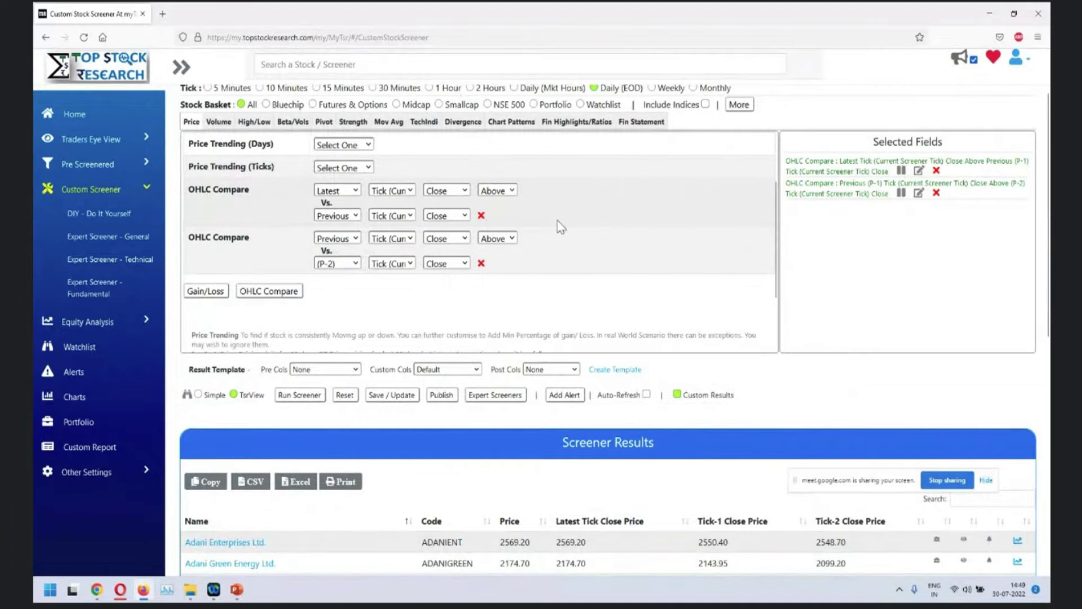
{"action": "left_click", "coordinate": [461, 220]}
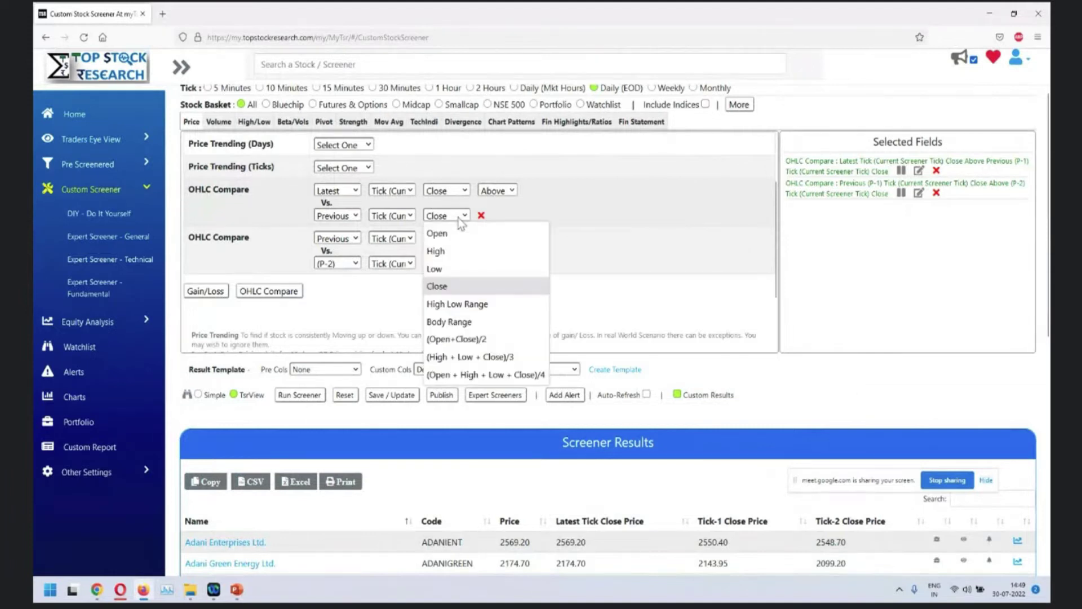
{"action": "left_click", "coordinate": [461, 252]}
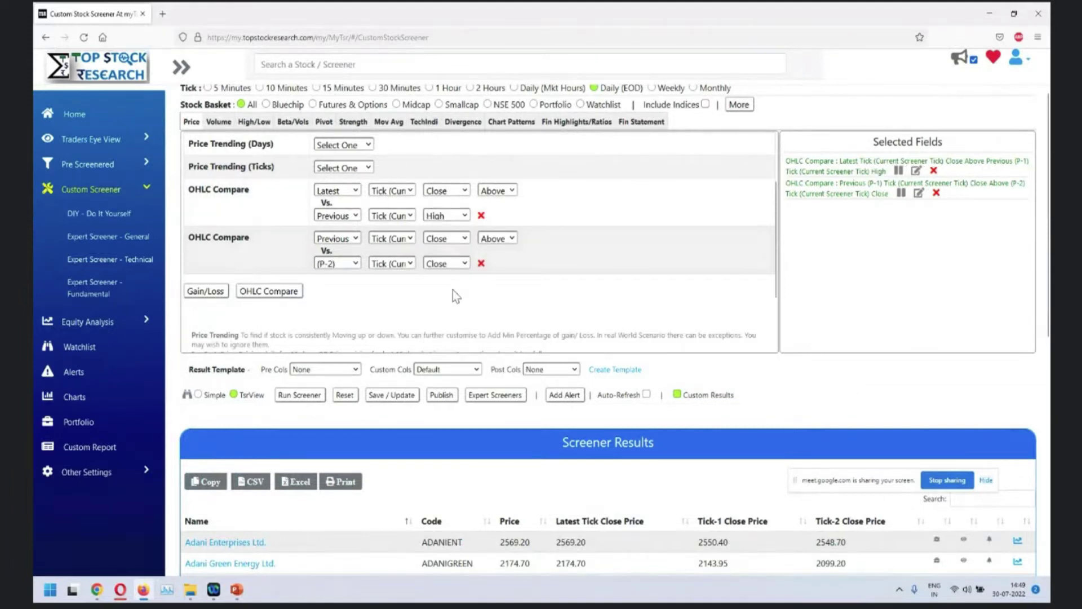
Set the second OHLC Compare condition to compare against the (P-2) tick's High and run the screener
{"action": "left_click", "coordinate": [456, 263]}
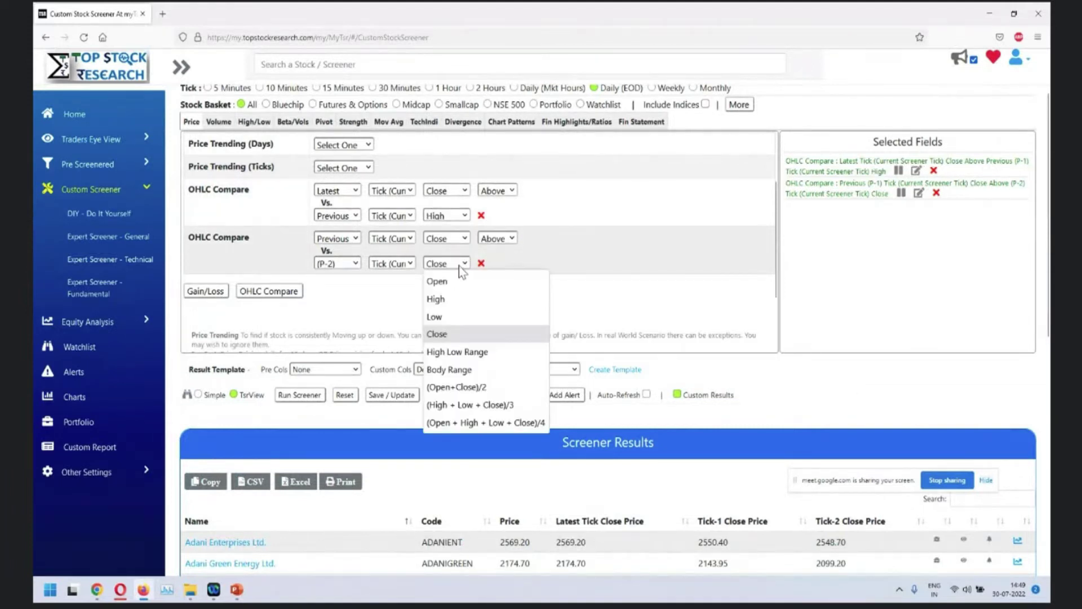
{"action": "left_click", "coordinate": [465, 300]}
{"action": "left_click", "coordinate": [299, 395]}
{"action": "scroll", "coordinate": [309, 404], "scroll_direction": "down", "scroll_amount": 7}
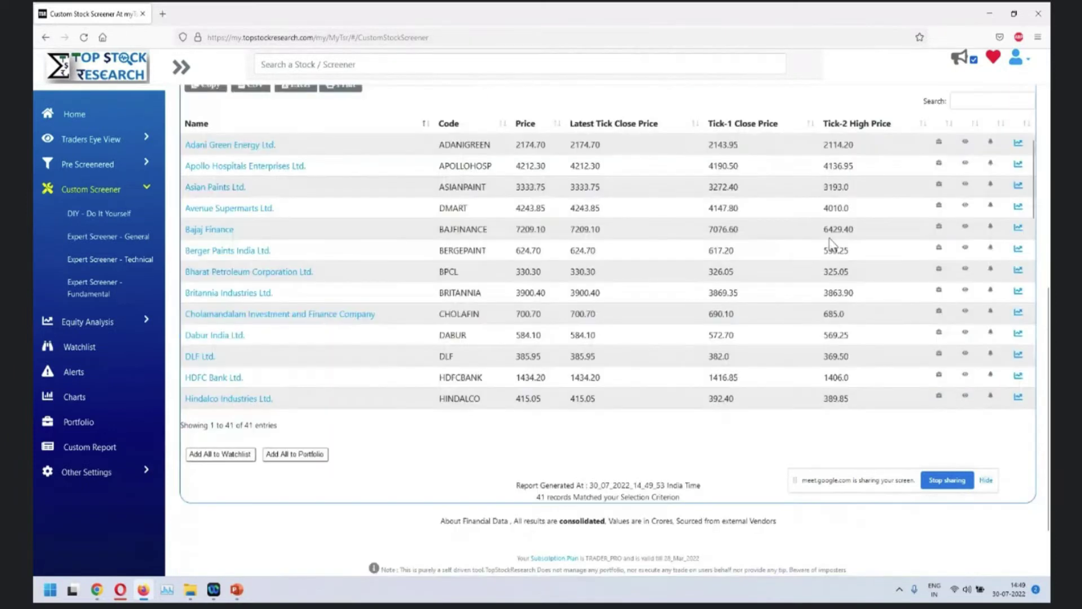
View the latest ticks of Adani Green Energy on its interactive chart in Candle style, and close the chart
{"action": "left_click", "coordinate": [1018, 142]}
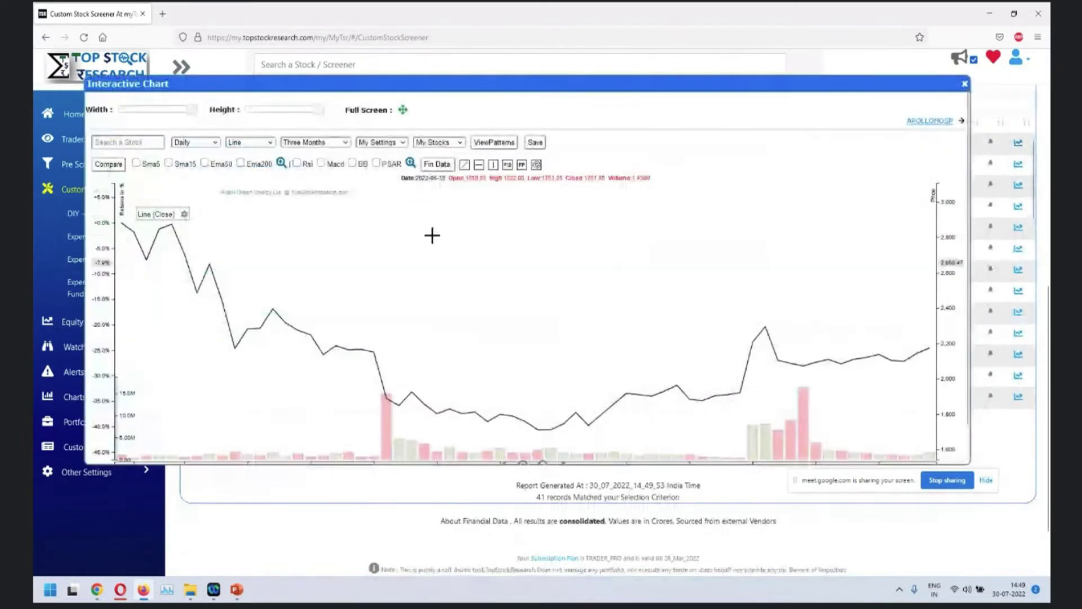
{"action": "left_click", "coordinate": [252, 147]}
{"action": "left_click", "coordinate": [248, 166]}
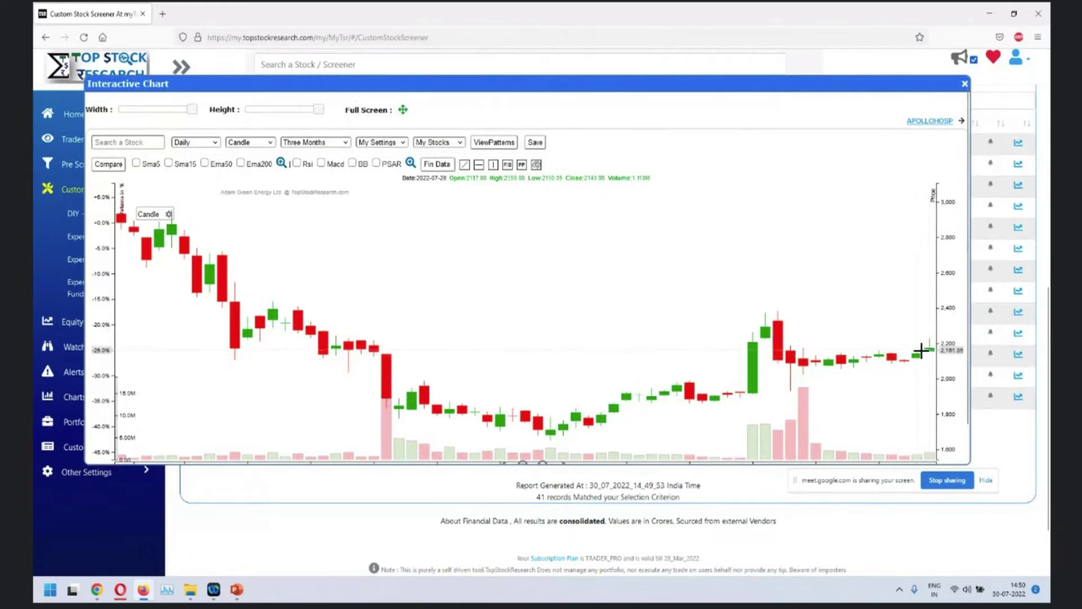
{"action": "left_click", "coordinate": [965, 85]}
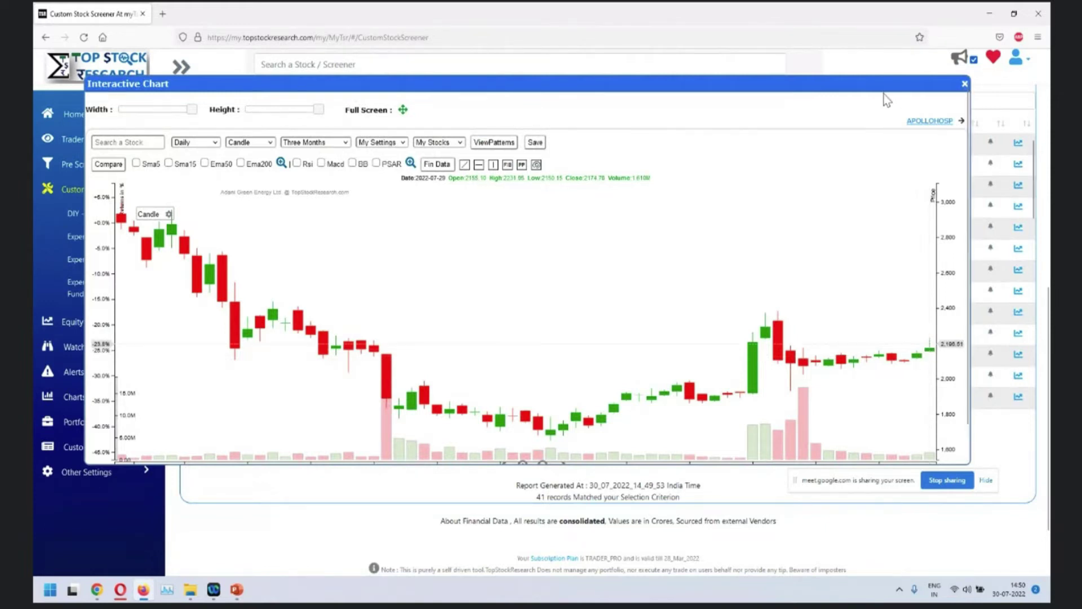
Reset the screener and add a Gain/Loss condition for the latest Close gaining above 2% versus the Previous (P-1) tick's Close
{"action": "scroll", "coordinate": [694, 363], "scroll_direction": "up", "scroll_amount": 8}
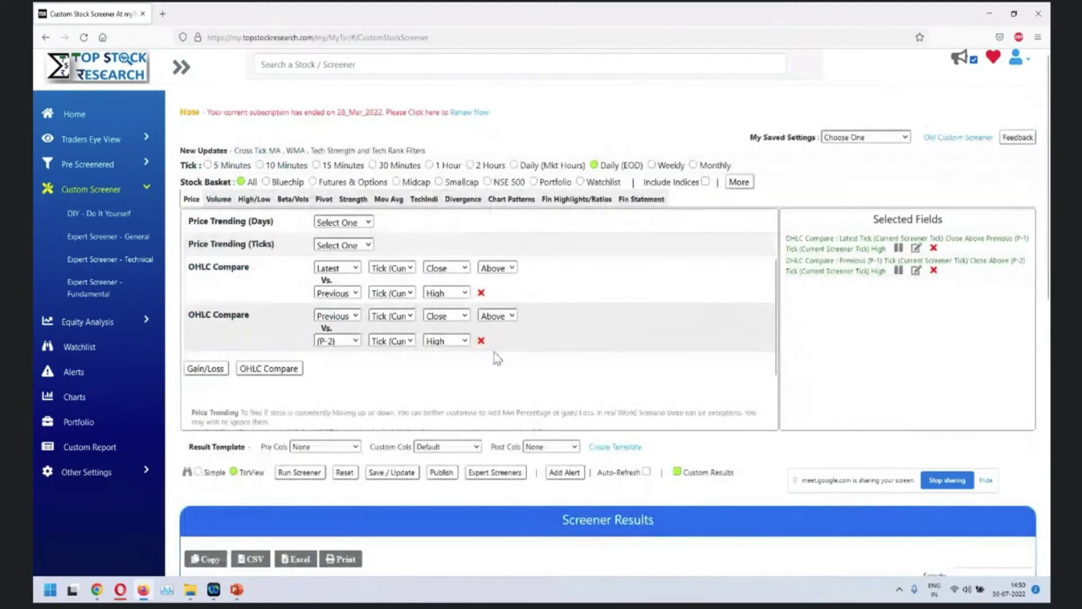
{"action": "left_click", "coordinate": [342, 474]}
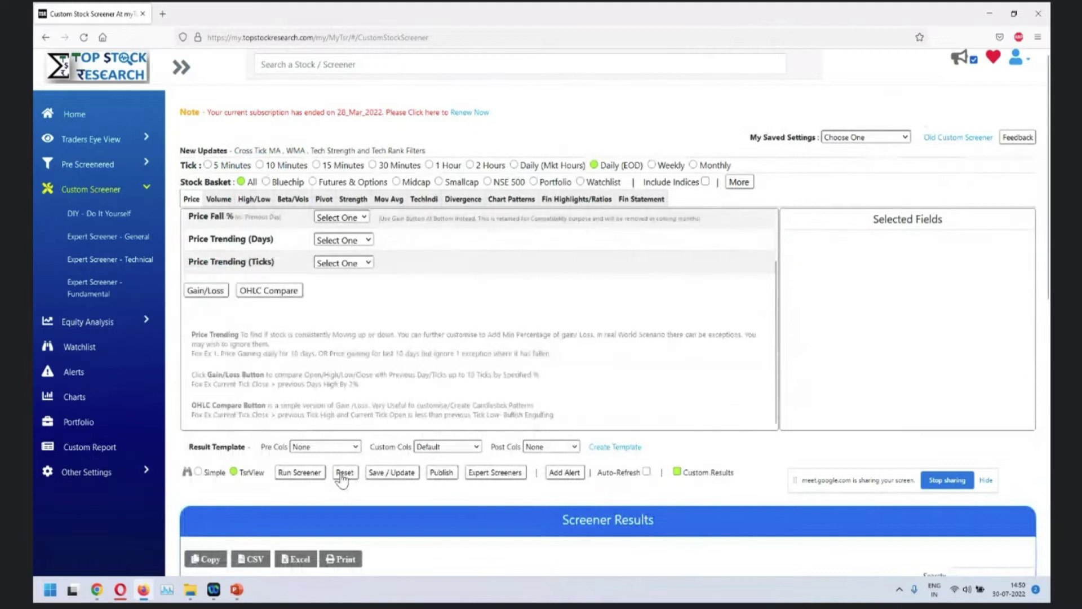
{"action": "left_click", "coordinate": [268, 292]}
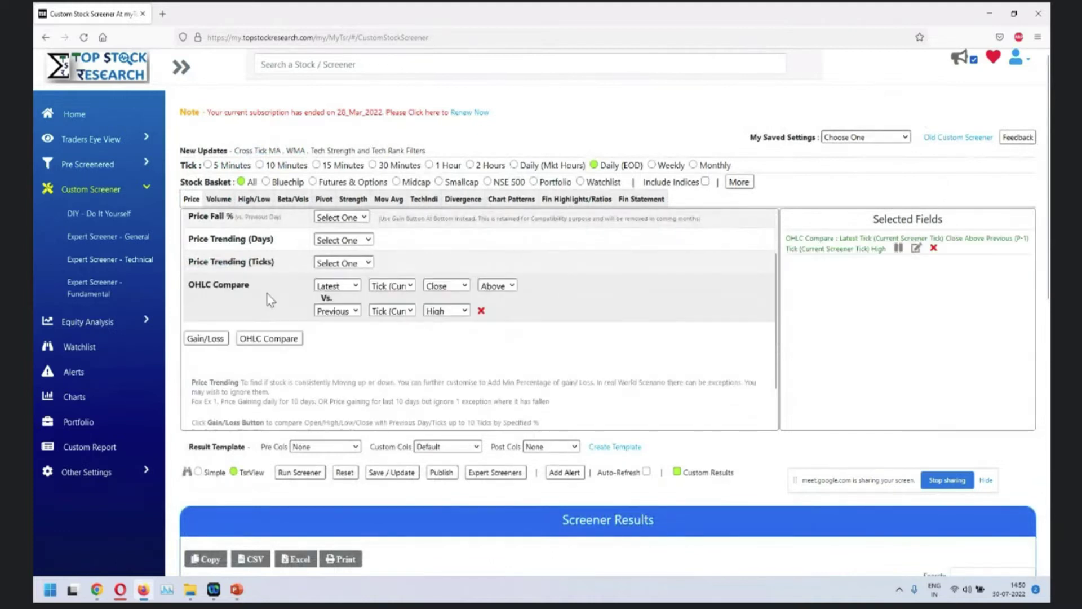
{"action": "left_click", "coordinate": [482, 311]}
{"action": "left_click", "coordinate": [215, 292]}
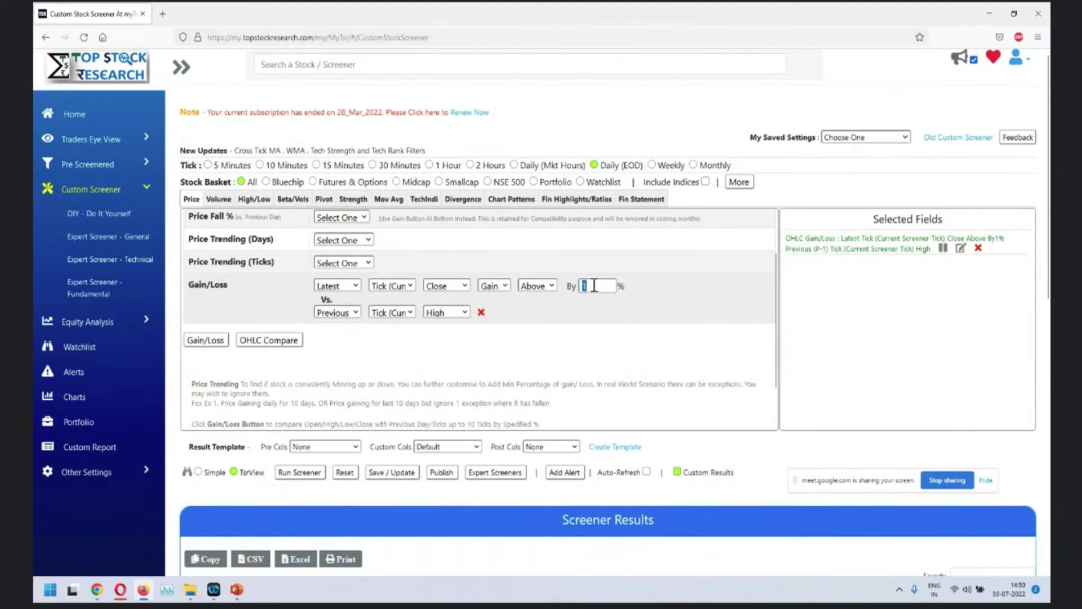
{"action": "type", "text": "2"}
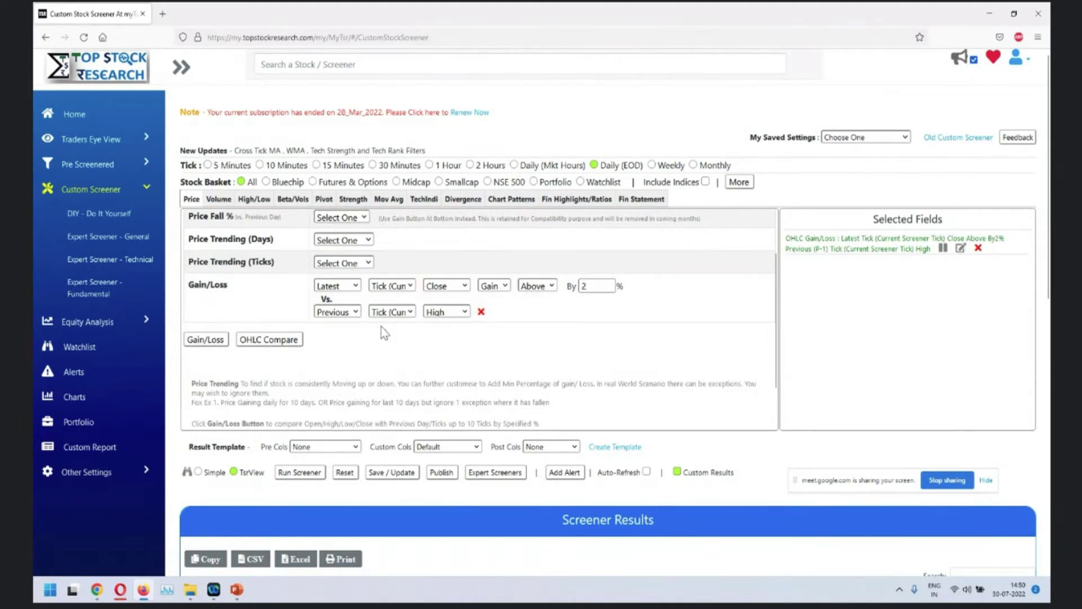
{"action": "left_click", "coordinate": [441, 313]}
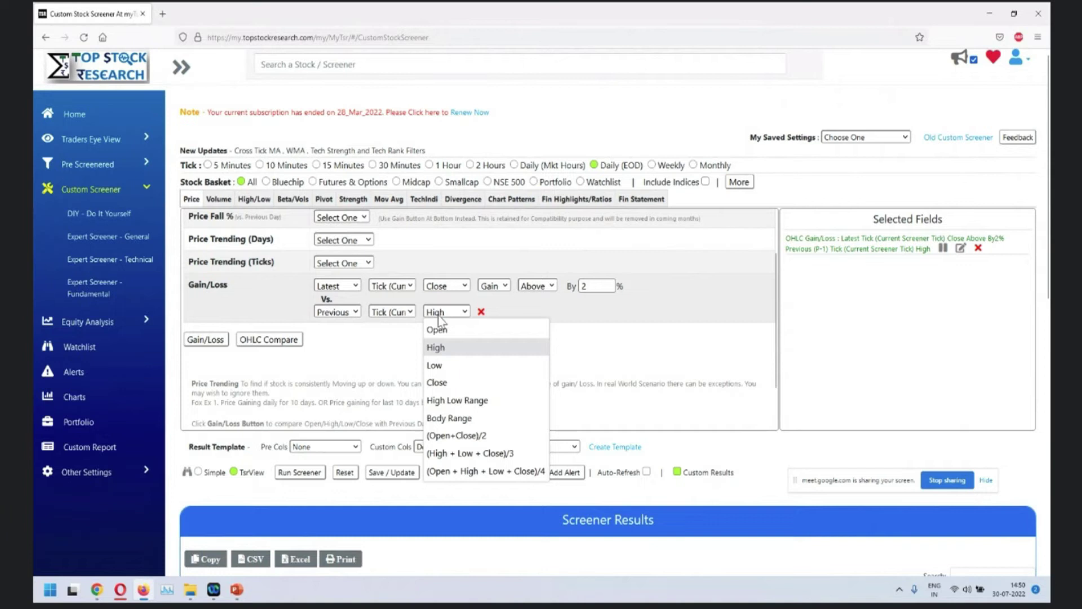
{"action": "left_click", "coordinate": [449, 380]}
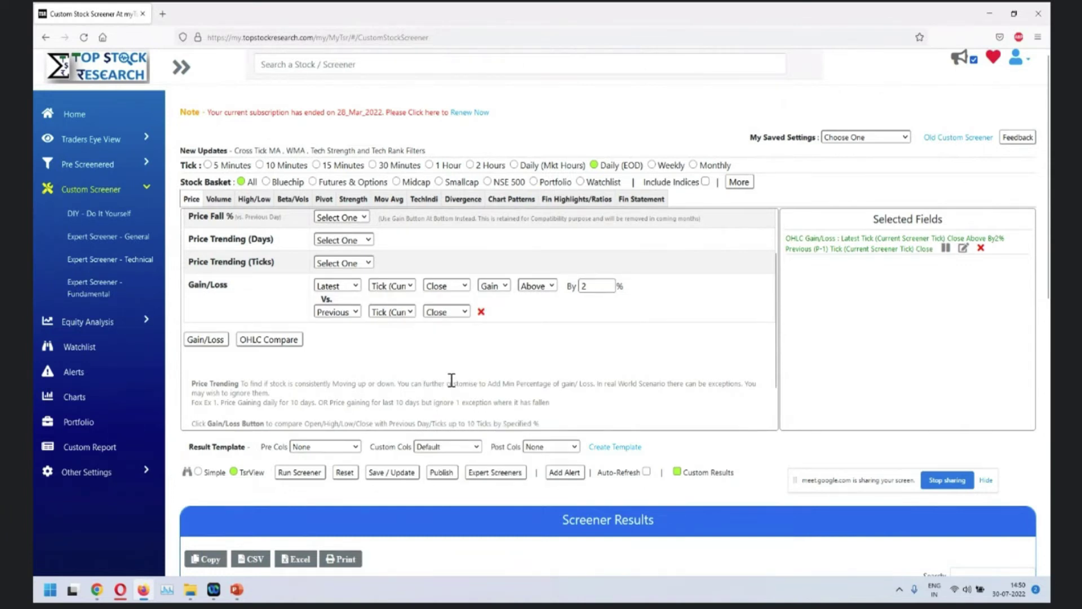
Run the screener and sort the results by Latest Tick Price-Tick-1 Pricegain% from highest to lowest
{"action": "left_click", "coordinate": [299, 472]}
{"action": "scroll", "coordinate": [304, 482], "scroll_direction": "down", "scroll_amount": 4}
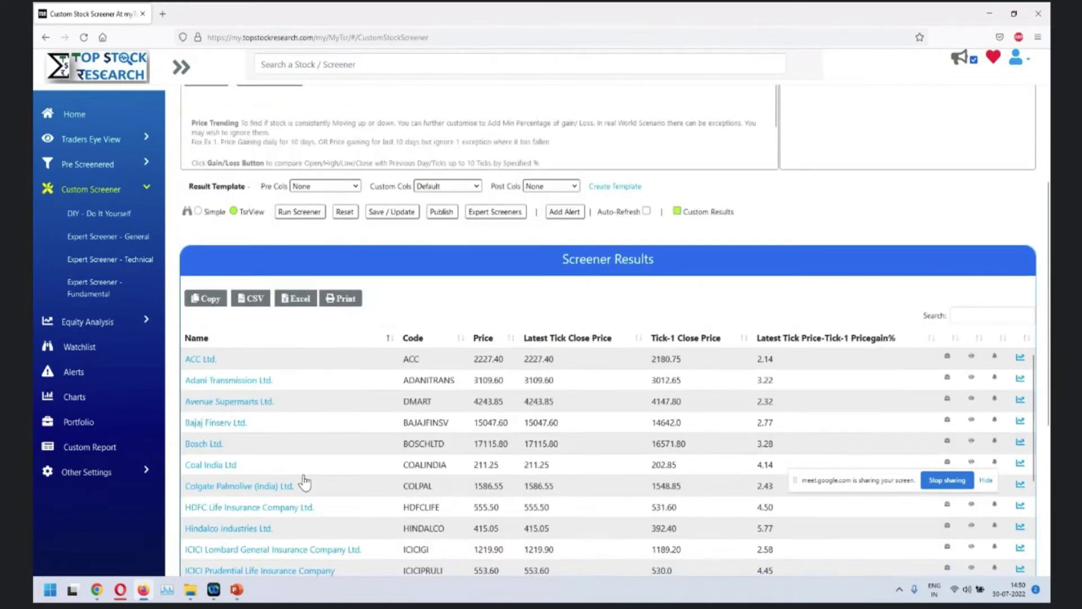
{"action": "scroll", "coordinate": [305, 481], "scroll_direction": "down", "scroll_amount": 3}
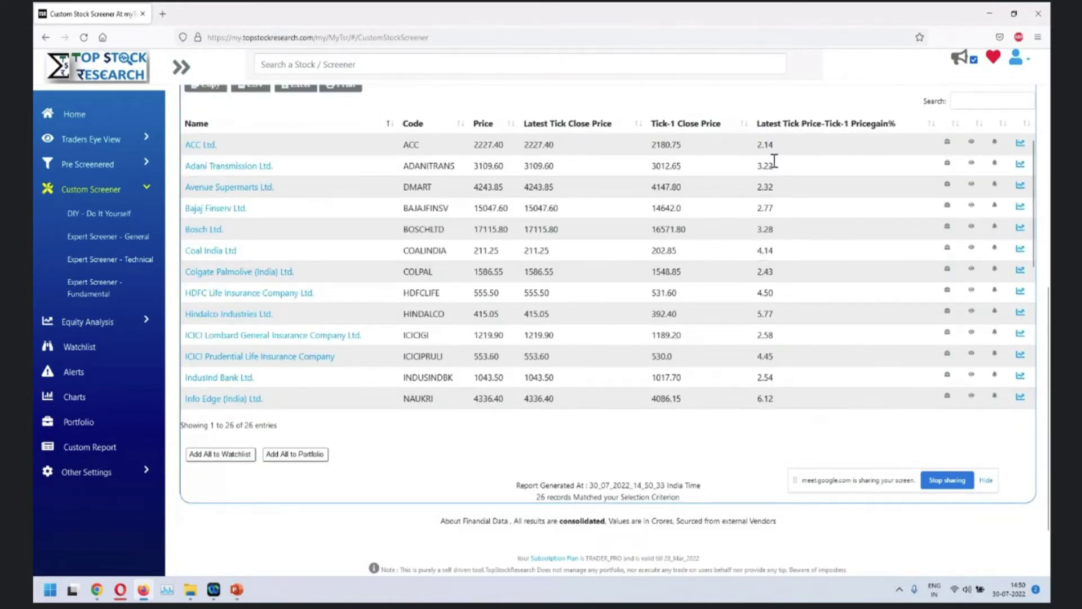
{"action": "left_click", "coordinate": [784, 125]}
{"action": "left_click", "coordinate": [781, 128]}
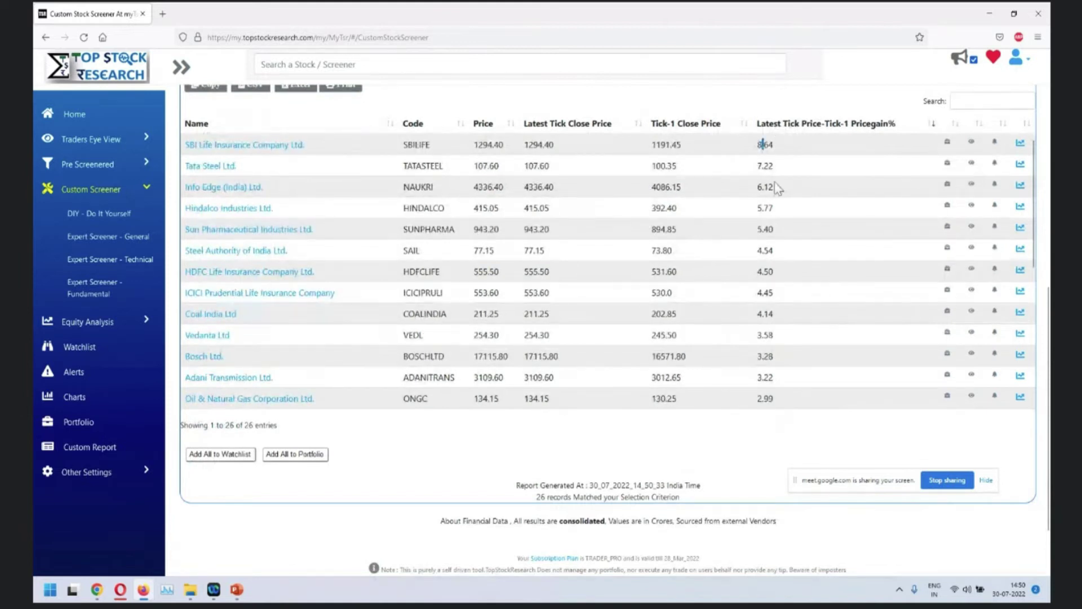
Browse the interactive charts of the top price gainers, starting from SBI Life Insurance, and return to the screener conditions
{"action": "scroll", "coordinate": [764, 149], "scroll_direction": "up", "scroll_amount": 3}
{"action": "left_click", "coordinate": [1021, 316]}
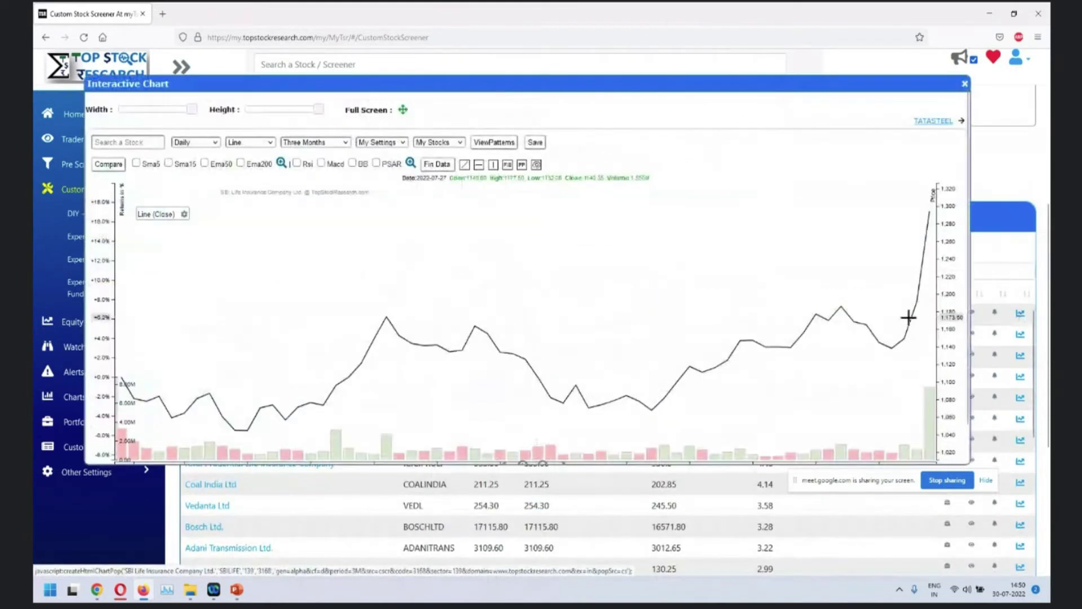
{"action": "left_click", "coordinate": [935, 122]}
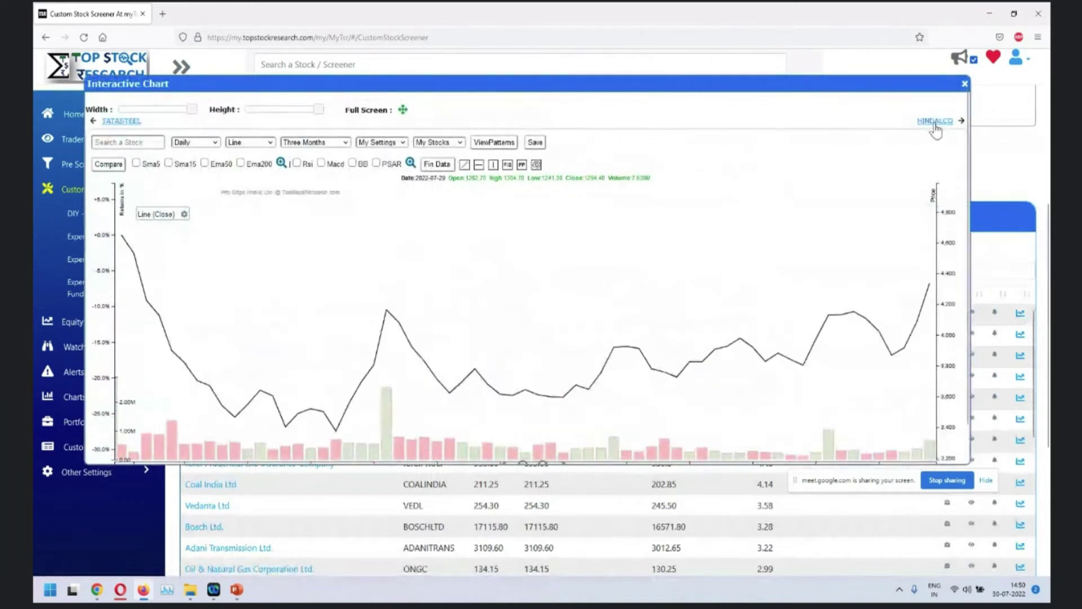
{"action": "left_click", "coordinate": [964, 84]}
{"action": "scroll", "coordinate": [581, 407], "scroll_direction": "up", "scroll_amount": 5}
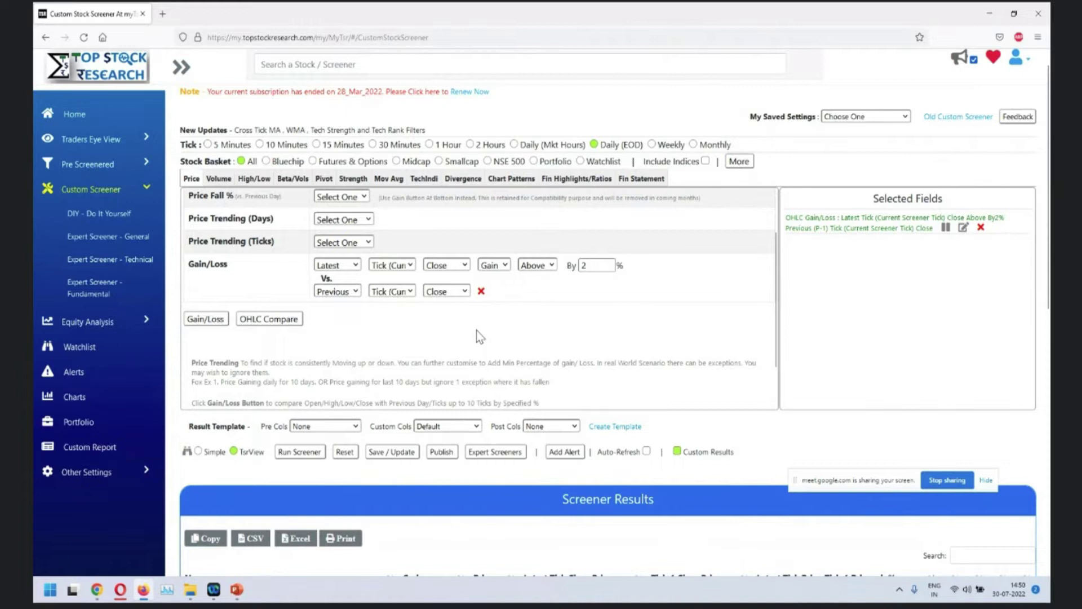
Switch to the PowerPoint slide show and reveal the bullets on price rising at least 1% for 3 days and price near 5% of 2 Year High
{"action": "key", "text": "alt+Tab"}
{"action": "key", "text": "super+Tab"}
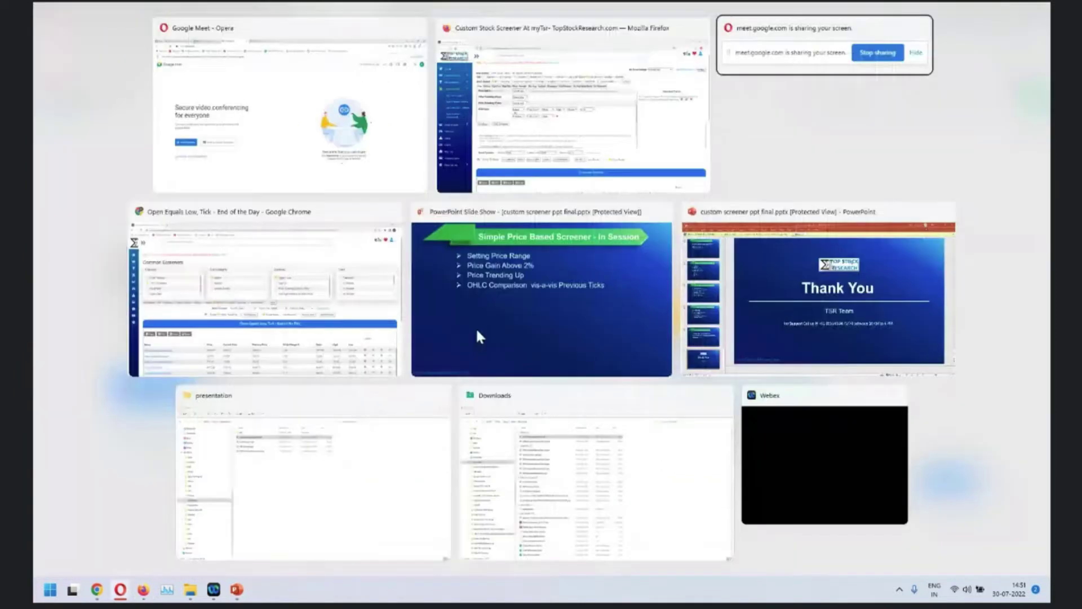
{"action": "left_click", "coordinate": [478, 332]}
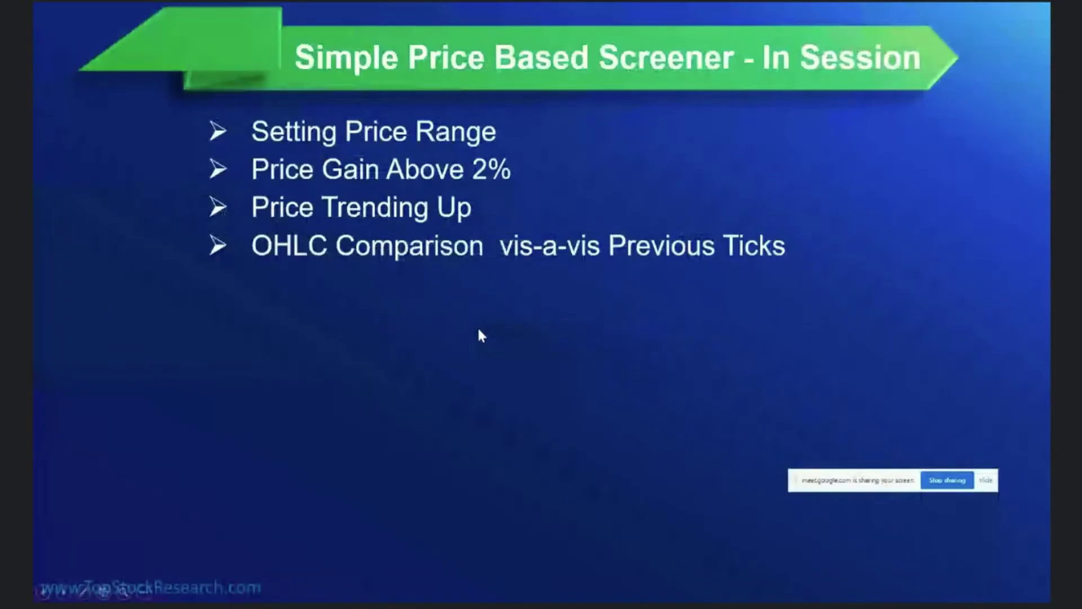
{"action": "left_click", "coordinate": [479, 331]}
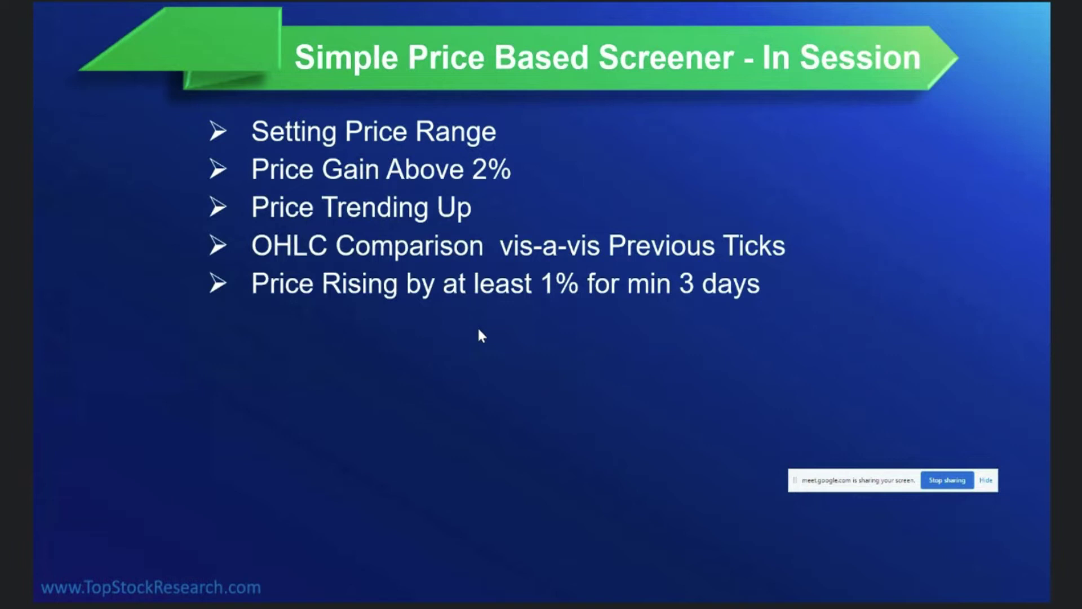
{"action": "left_click", "coordinate": [479, 330]}
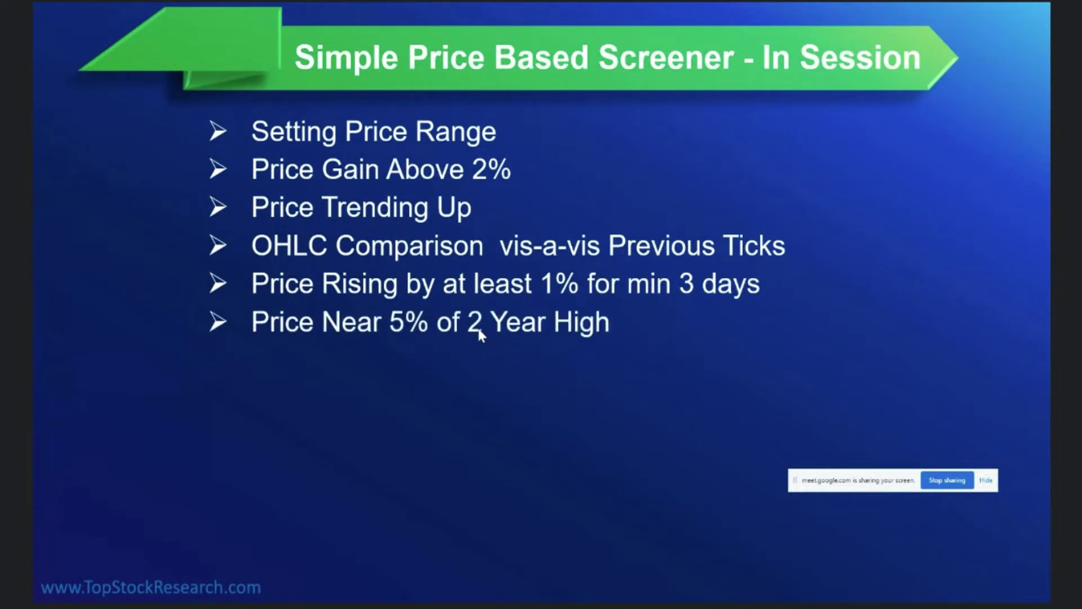
Switch back to the custom stock screener in Firefox and reset its selected conditions
{"action": "key", "text": "alt+Tab"}
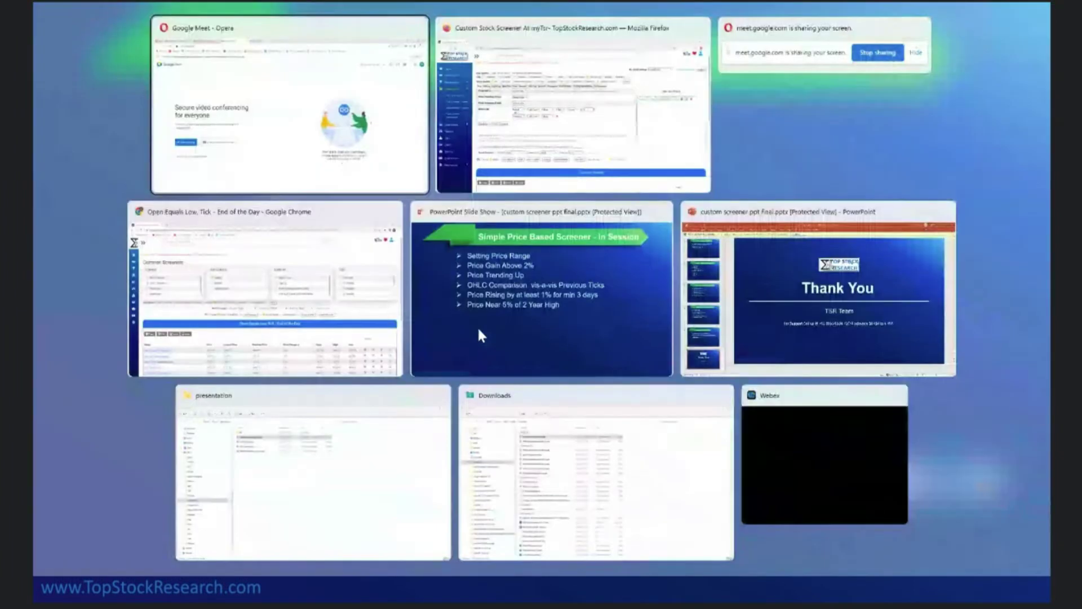
{"action": "left_click", "coordinate": [627, 113]}
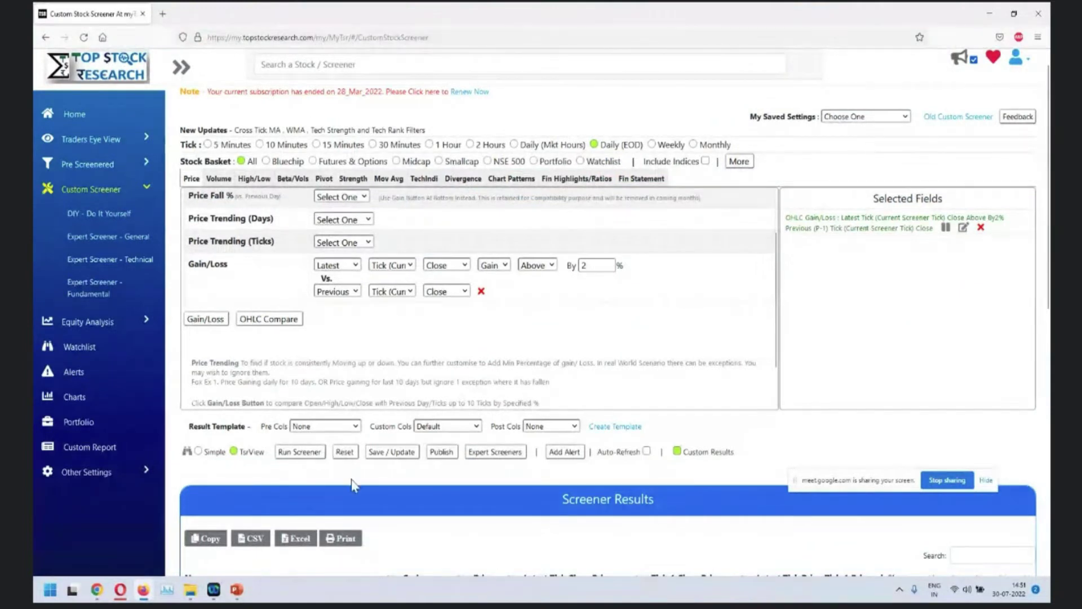
{"action": "left_click", "coordinate": [352, 456]}
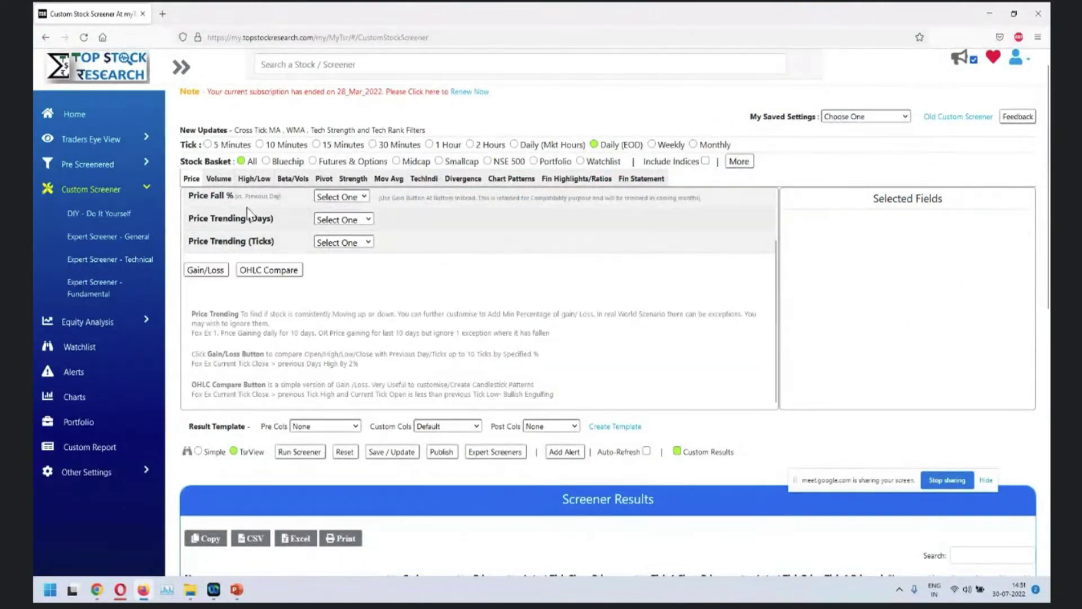
Add a historical High/Low comparison for price Near 5% of the Two Year High and run the screener
{"action": "left_click", "coordinate": [252, 181]}
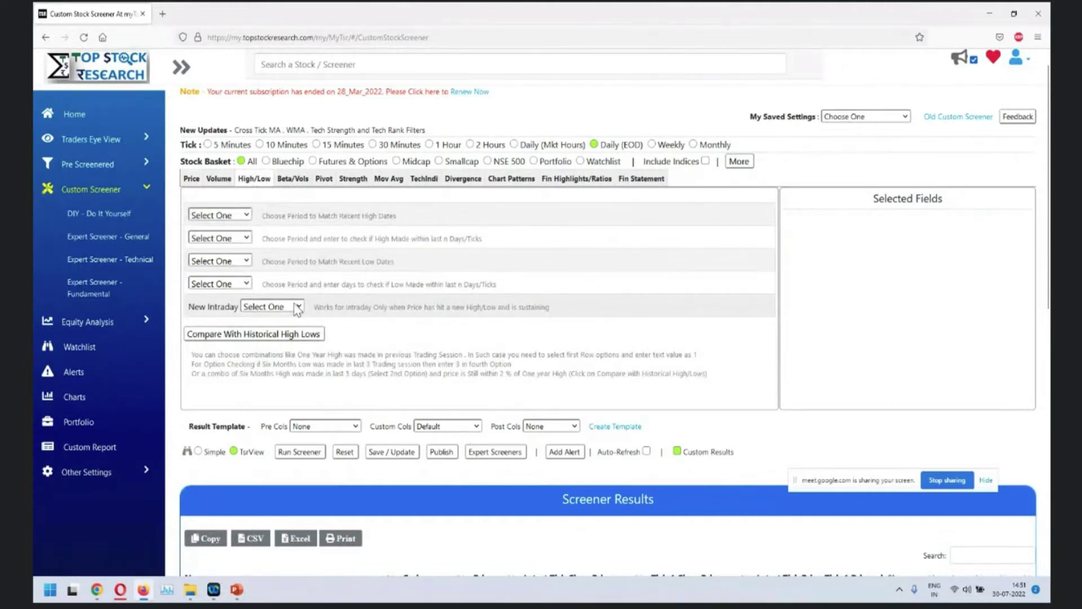
{"action": "left_click", "coordinate": [300, 334]}
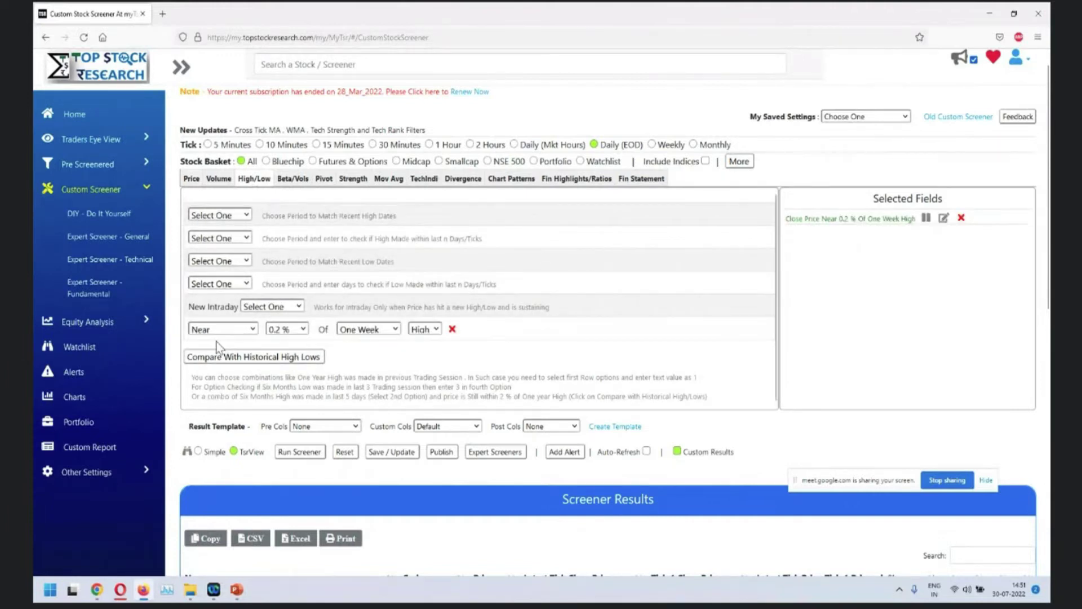
{"action": "left_click", "coordinate": [302, 330]}
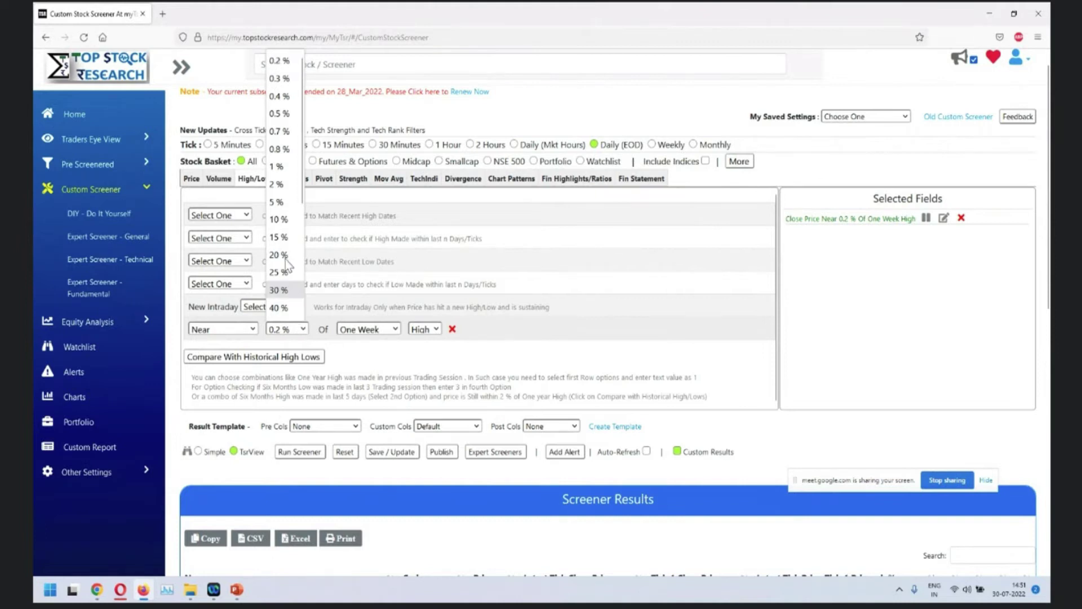
{"action": "left_click", "coordinate": [277, 203]}
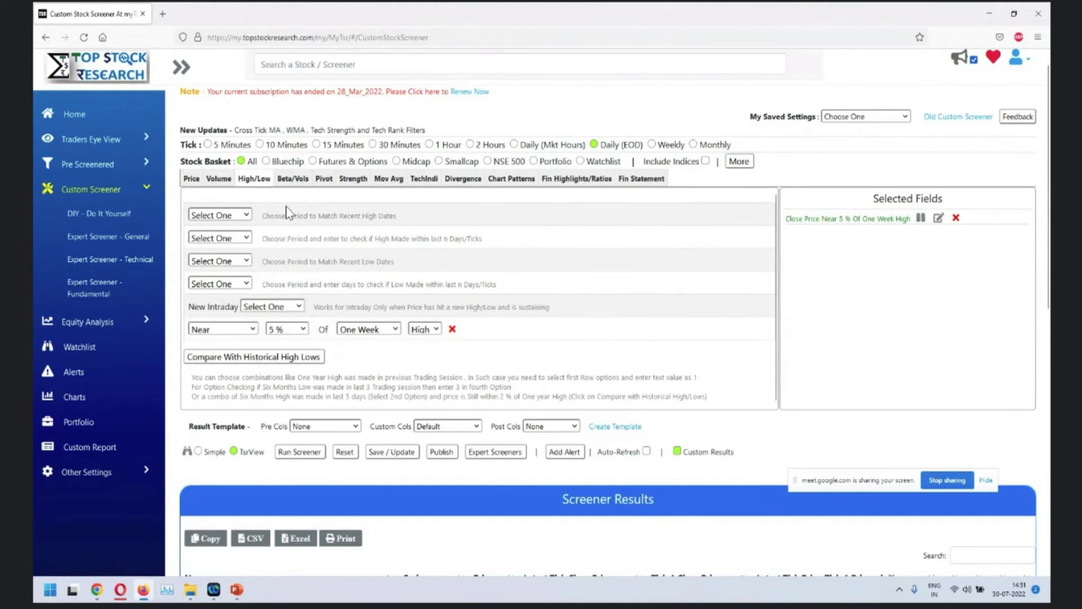
{"action": "left_click", "coordinate": [387, 334]}
{"action": "left_click", "coordinate": [360, 453]}
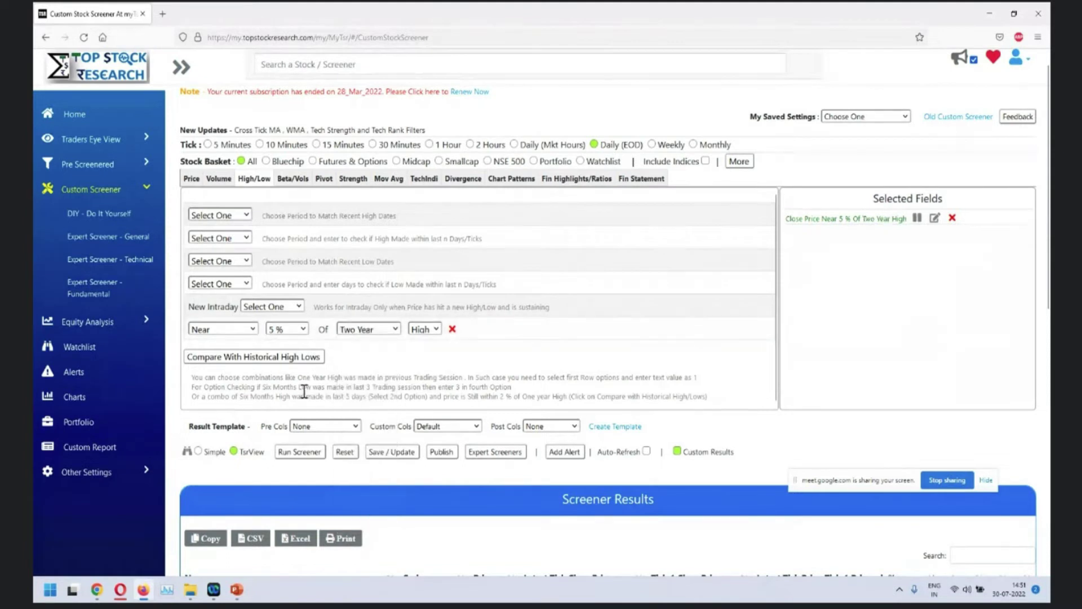
{"action": "left_click", "coordinate": [304, 453]}
{"action": "scroll", "coordinate": [316, 460], "scroll_direction": "down", "scroll_amount": 4}
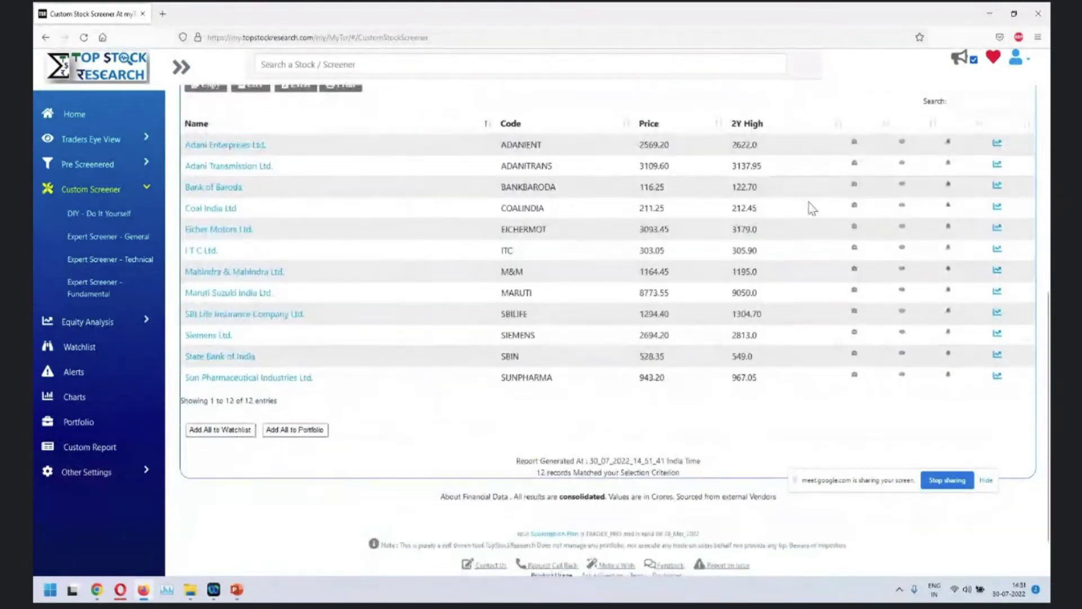
Browse the two-year candle charts of the matched stocks from Adani Enterprises through ITC, and close the chart
{"action": "left_click", "coordinate": [996, 146]}
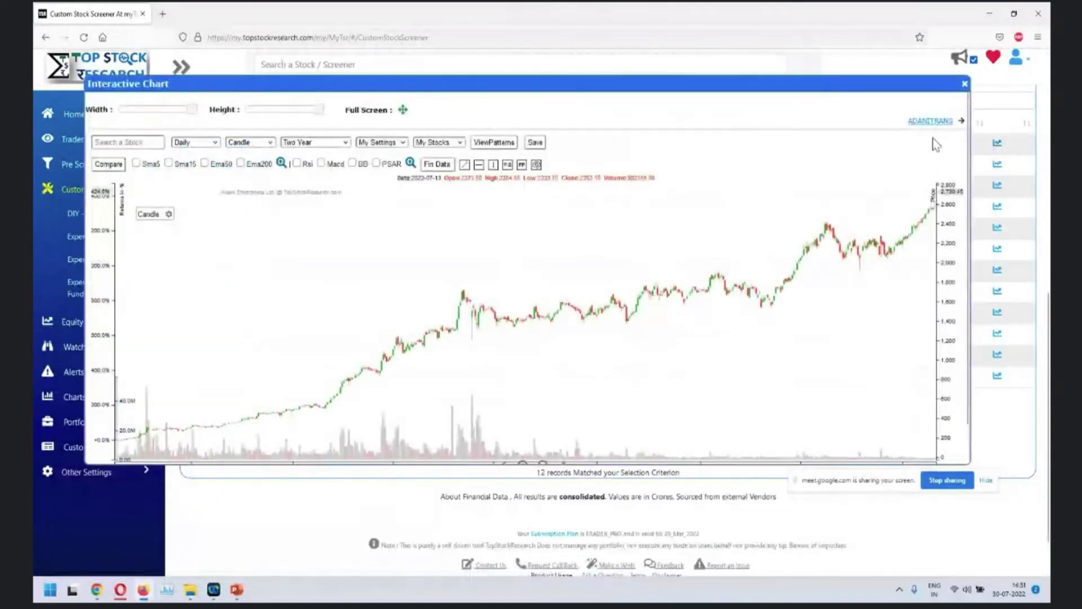
{"action": "left_click", "coordinate": [934, 123]}
{"action": "left_click", "coordinate": [934, 123]}
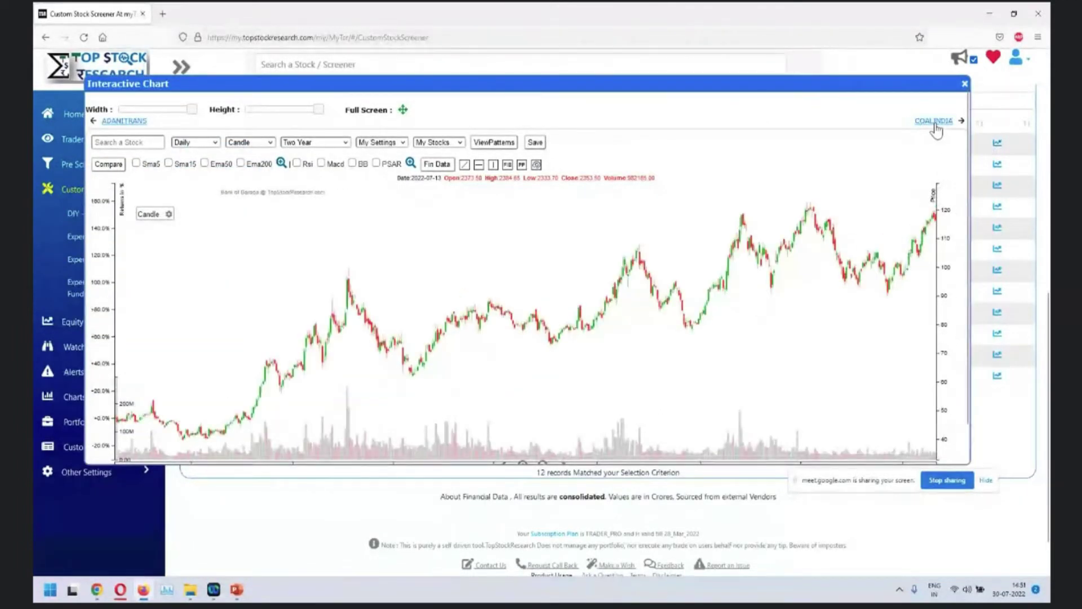
{"action": "left_click", "coordinate": [936, 123]}
{"action": "left_click", "coordinate": [935, 123]}
{"action": "left_click", "coordinate": [936, 123]}
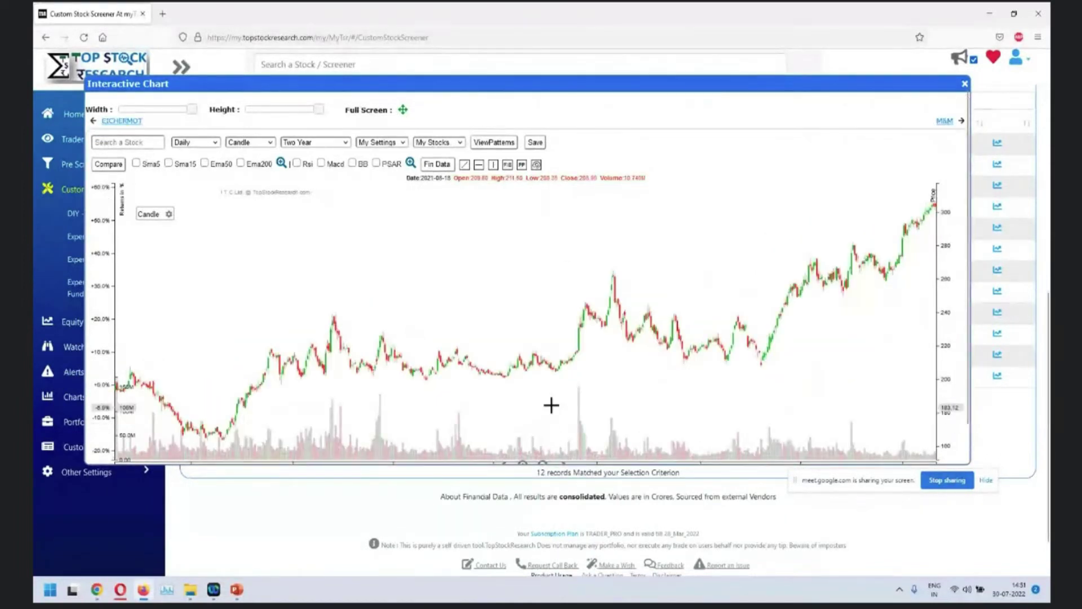
{"action": "left_click", "coordinate": [575, 476]}
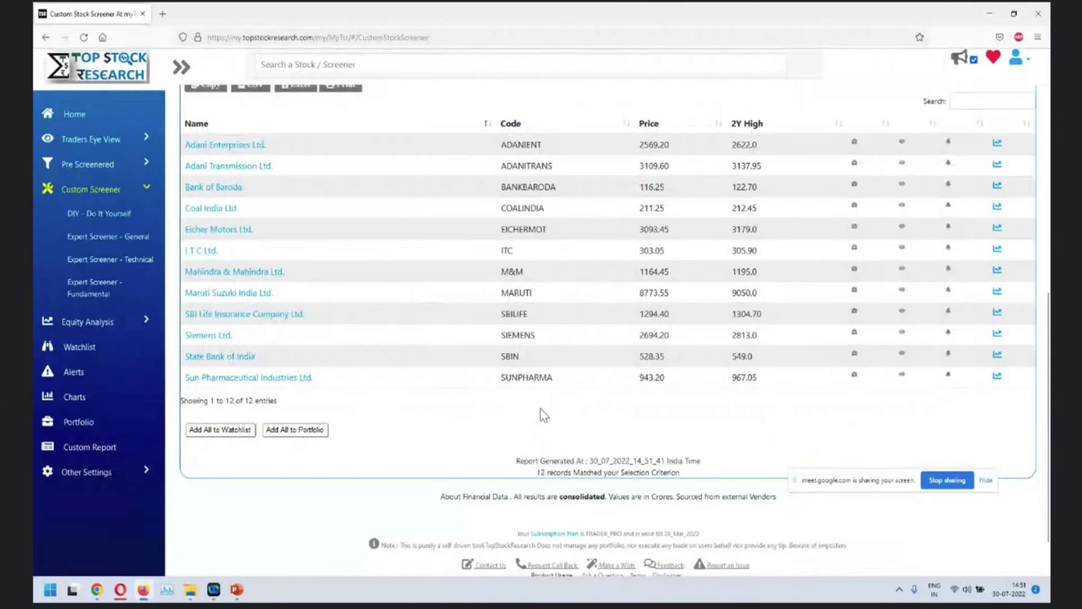
Switch to the PowerPoint slide show and reveal the bullet on price near 1 year high in market hours
{"action": "key", "text": "alt+Tab"}
{"action": "key", "text": "alt+Tab"}
{"action": "key", "text": "alt+Tab"}
{"action": "key", "text": "alt+Tab"}
{"action": "key", "text": "alt+Tab"}
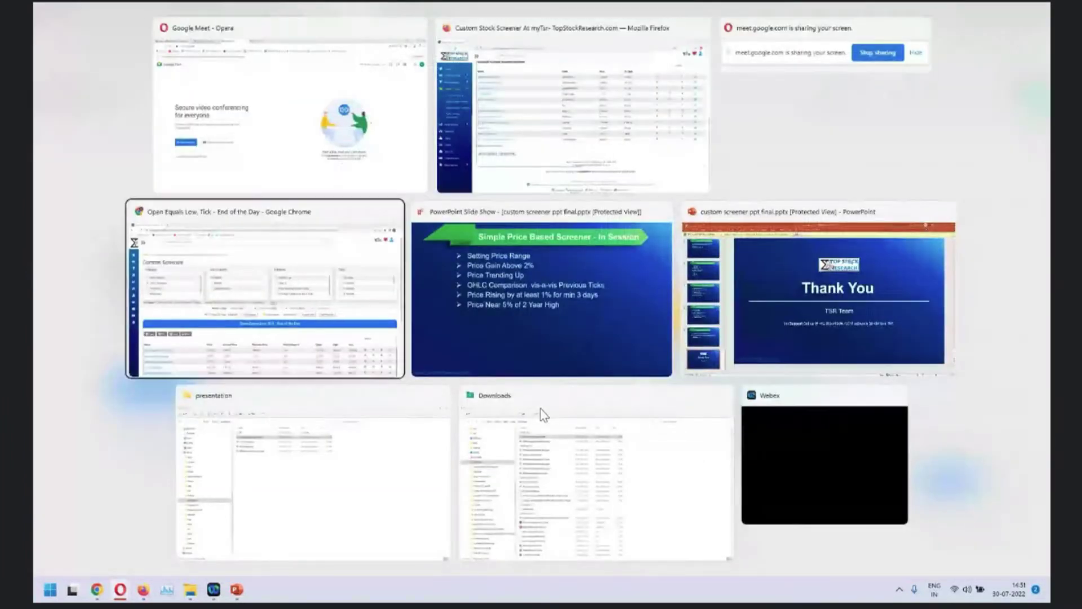
{"action": "key", "text": "Right"}
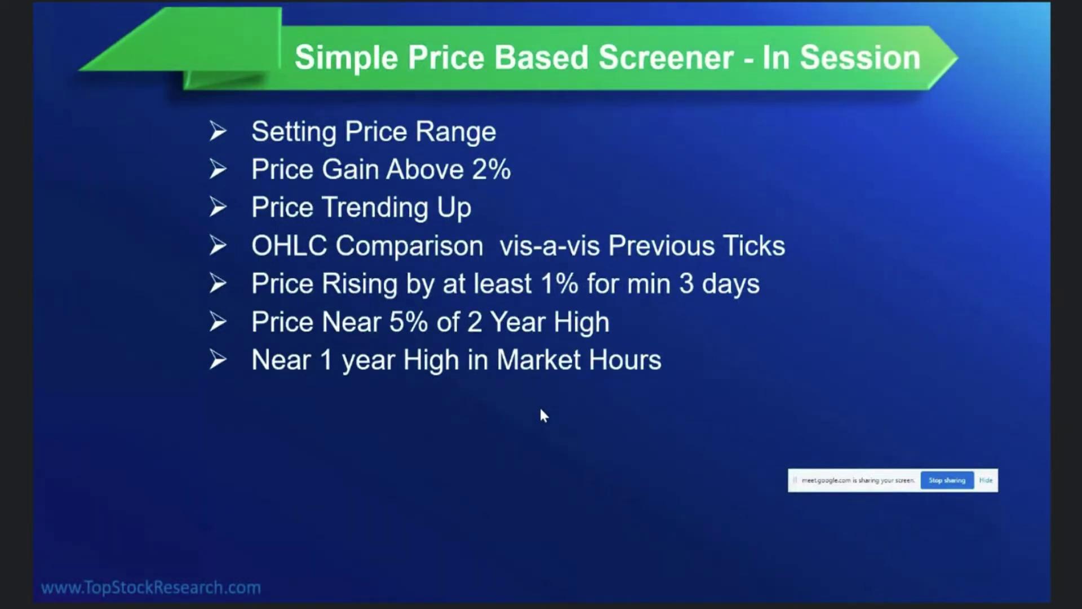
Switch back to the custom stock screener in Firefox and reset the two-year-high condition
{"action": "key", "text": "alt+Tab"}
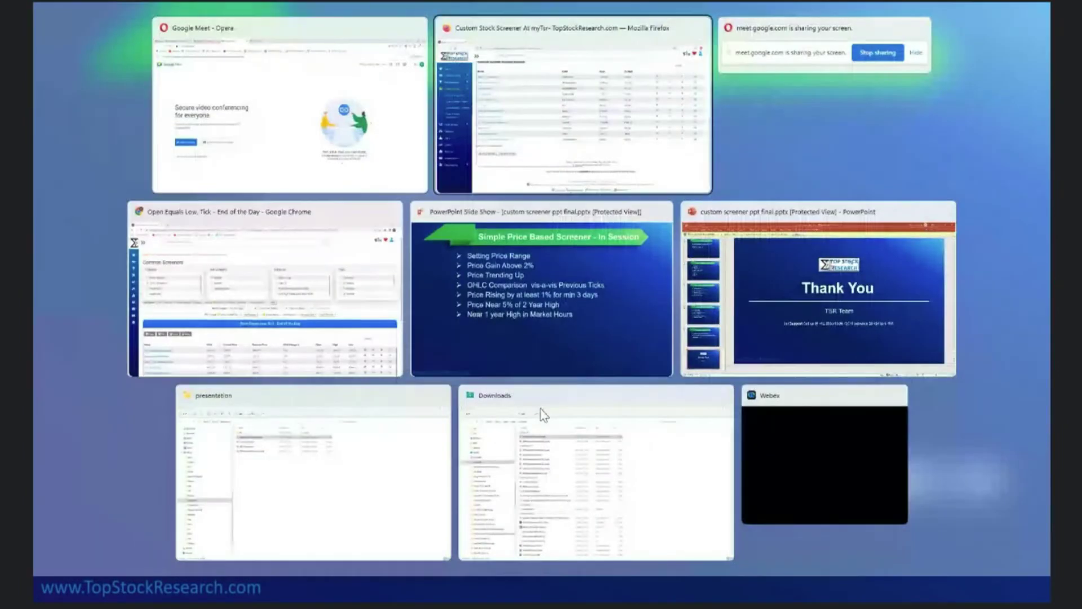
{"action": "left_click", "coordinate": [485, 107]}
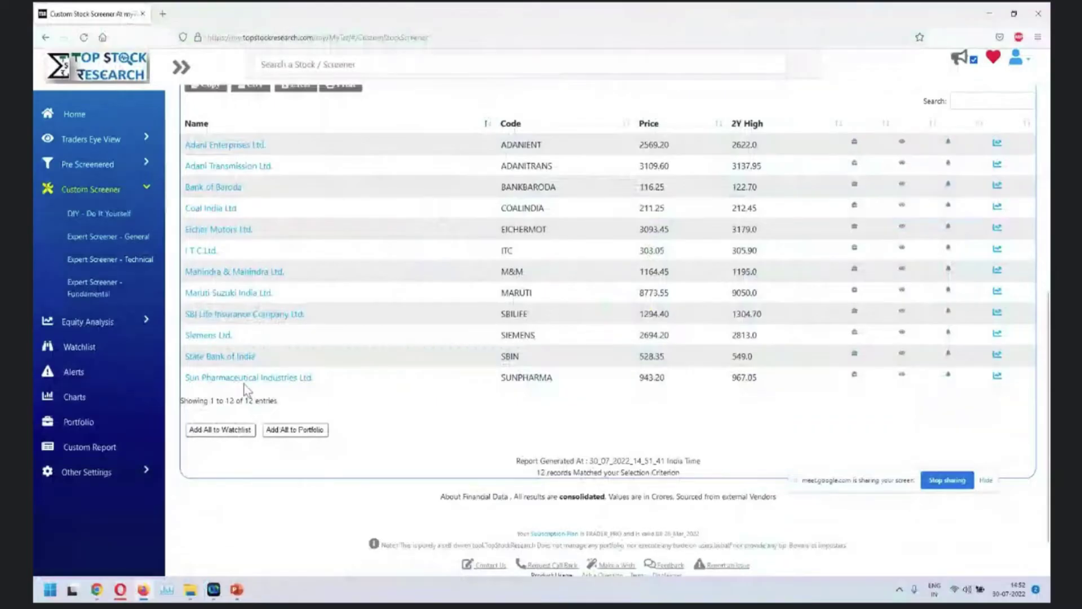
{"action": "scroll", "coordinate": [341, 293], "scroll_direction": "up", "scroll_amount": 4}
{"action": "scroll", "coordinate": [347, 293], "scroll_direction": "up", "scroll_amount": 4}
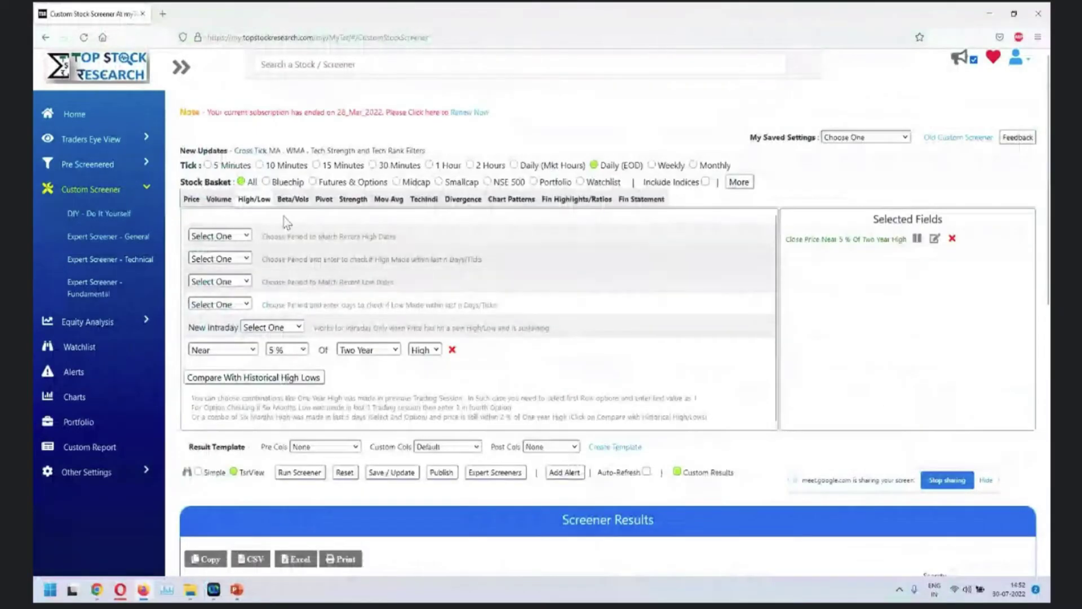
{"action": "left_click", "coordinate": [344, 472]}
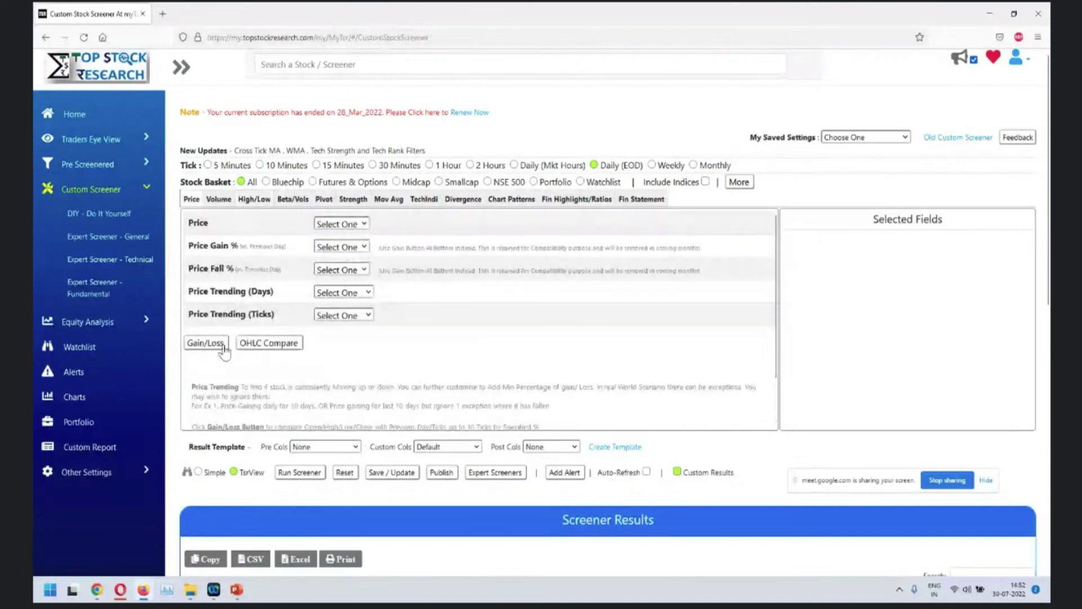
Add a New Intraday One Year High condition that is still above the previous day high, and run the screener
{"action": "left_click", "coordinate": [257, 202]}
{"action": "left_click", "coordinate": [262, 326]}
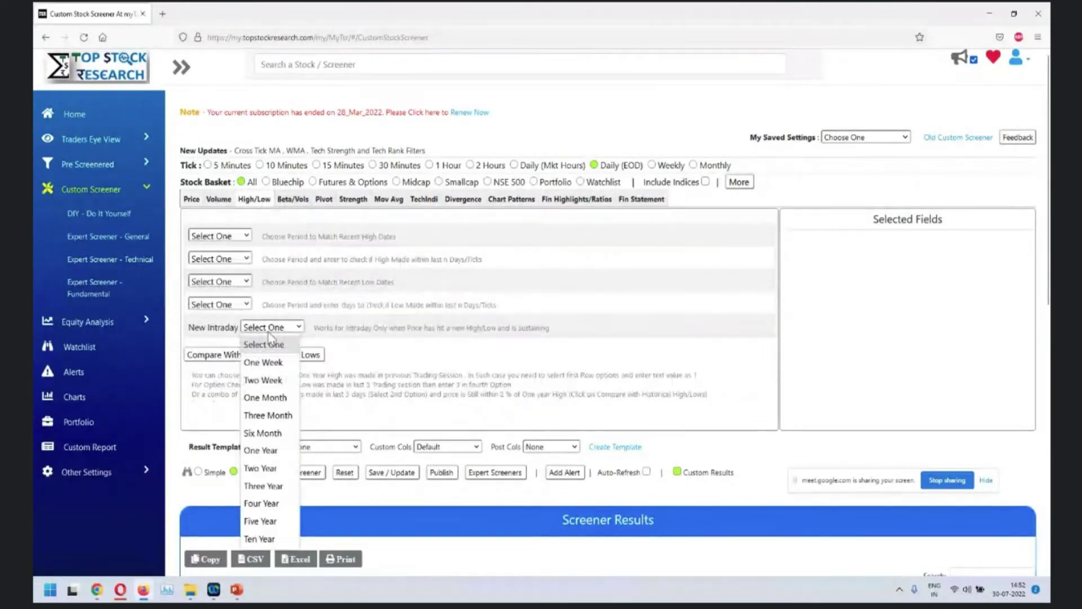
{"action": "left_click", "coordinate": [262, 450]}
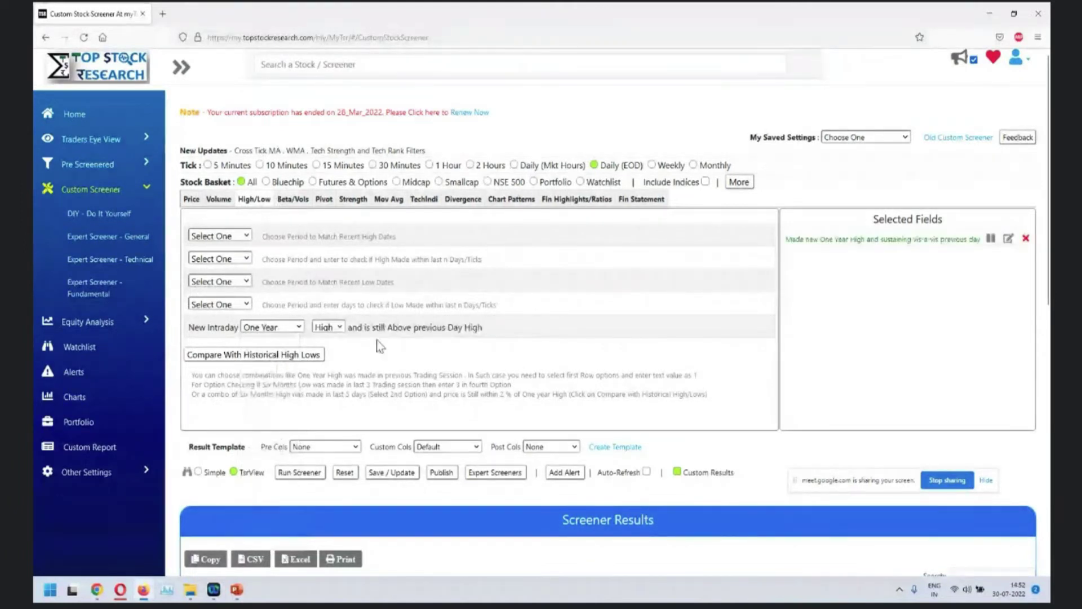
{"action": "left_click", "coordinate": [300, 327]}
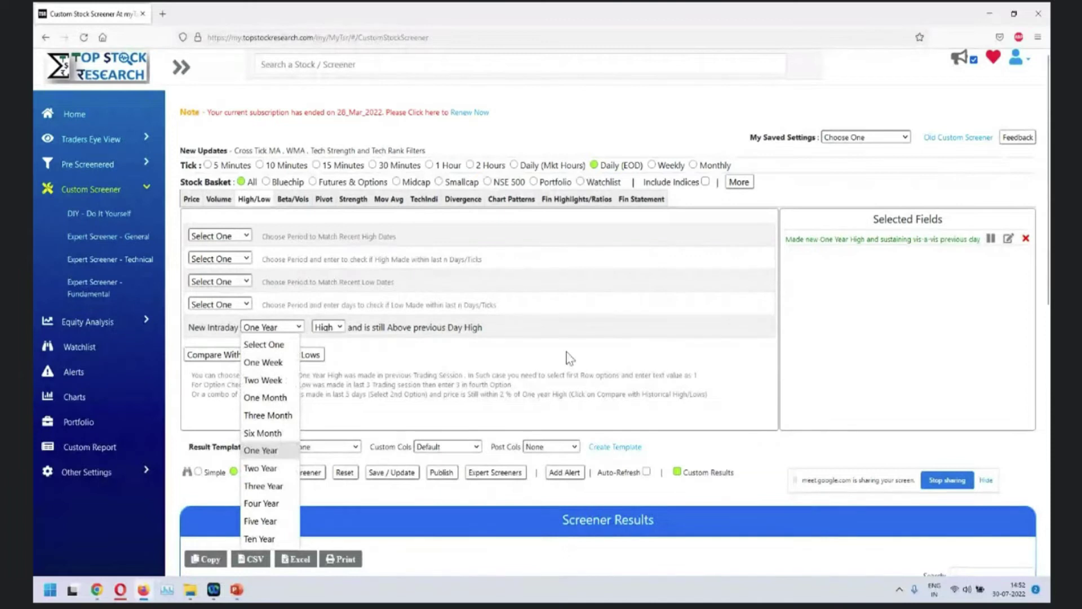
{"action": "left_click", "coordinate": [351, 362]}
{"action": "left_click", "coordinate": [299, 472]}
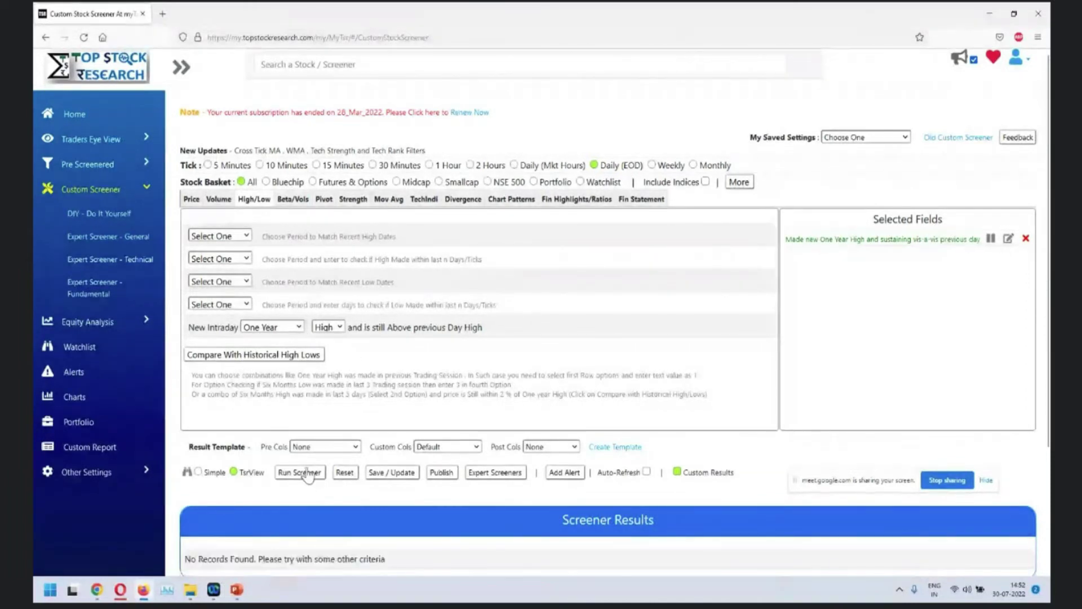
Switch the stock basket to NSE 500 and back to All, and show the stocks matching the one-year-high condition
{"action": "left_click", "coordinate": [489, 182]}
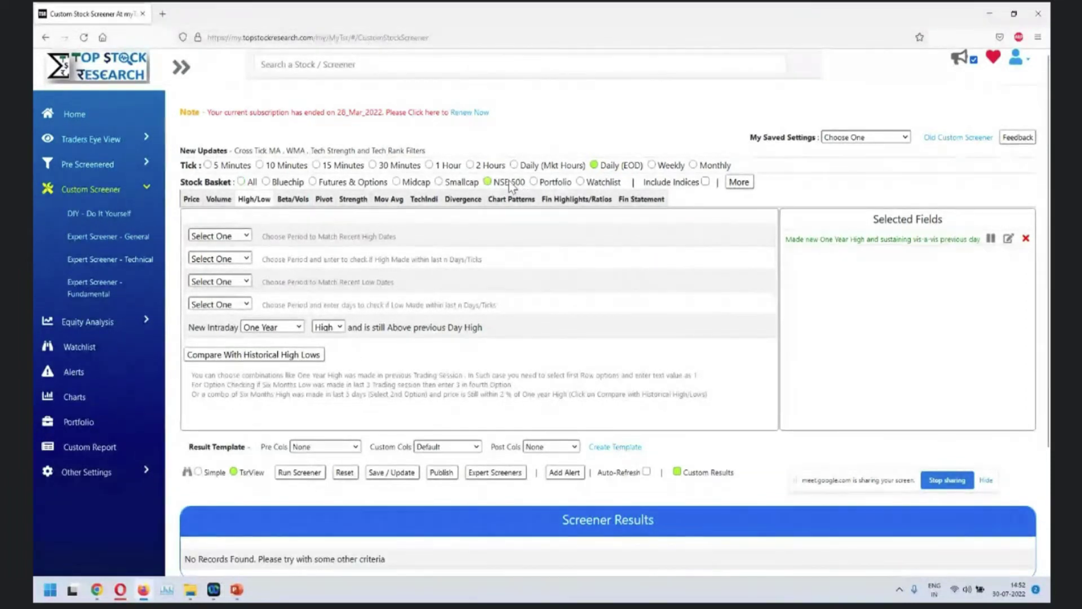
{"action": "left_click", "coordinate": [242, 182]}
{"action": "scroll", "coordinate": [766, 385], "scroll_direction": "down", "scroll_amount": 8}
{"action": "scroll", "coordinate": [766, 385], "scroll_direction": "up", "scroll_amount": 4}
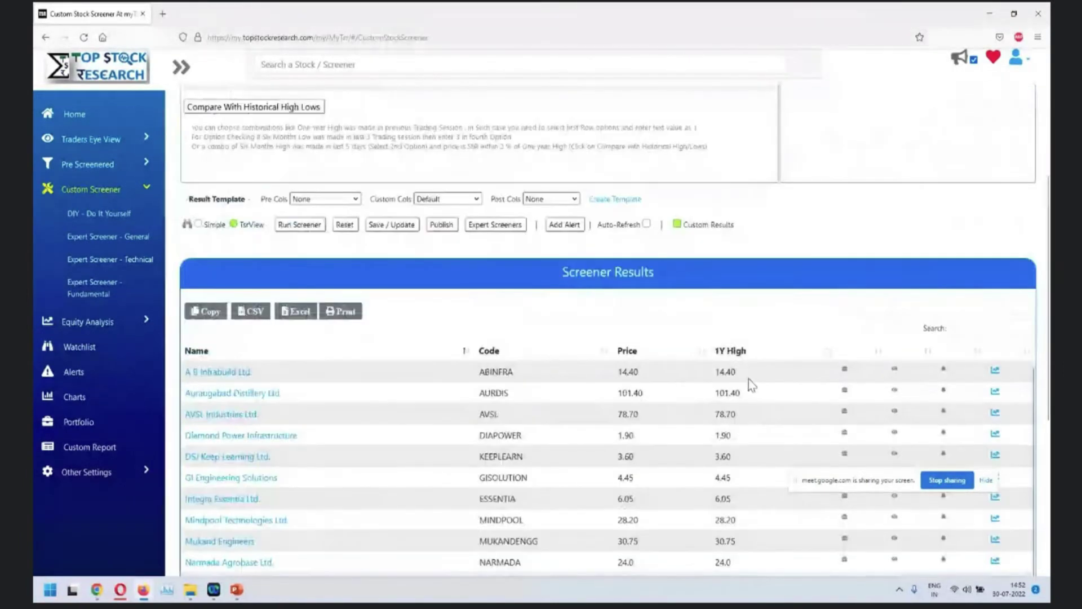
Browse the one-year candle charts of the first matched stocks up to Diamond Power Infrastructure, and close the chart
{"action": "left_click", "coordinate": [995, 372]}
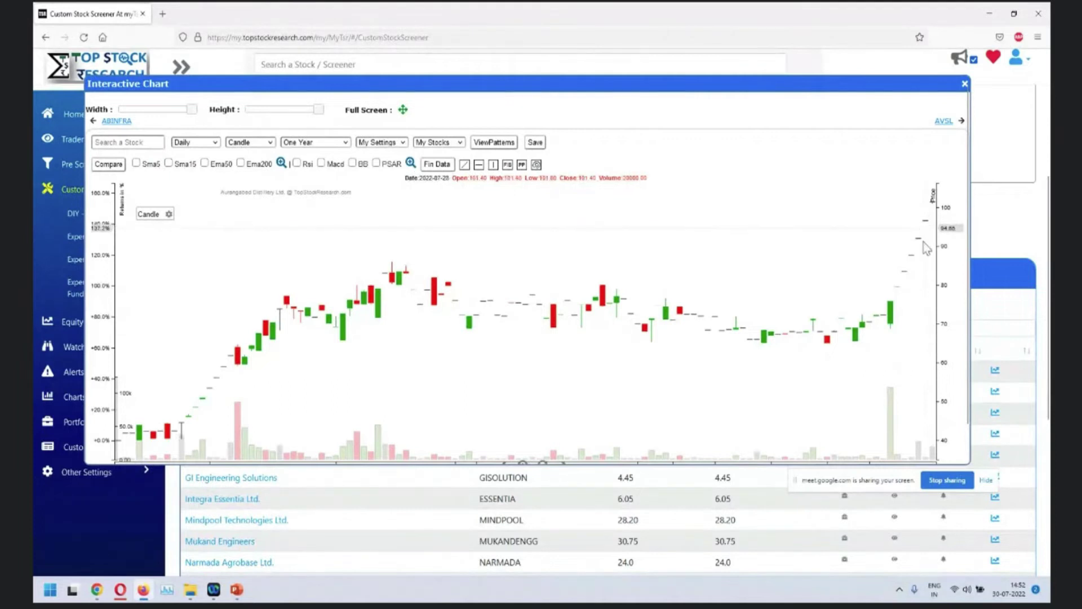
{"action": "left_click", "coordinate": [943, 122]}
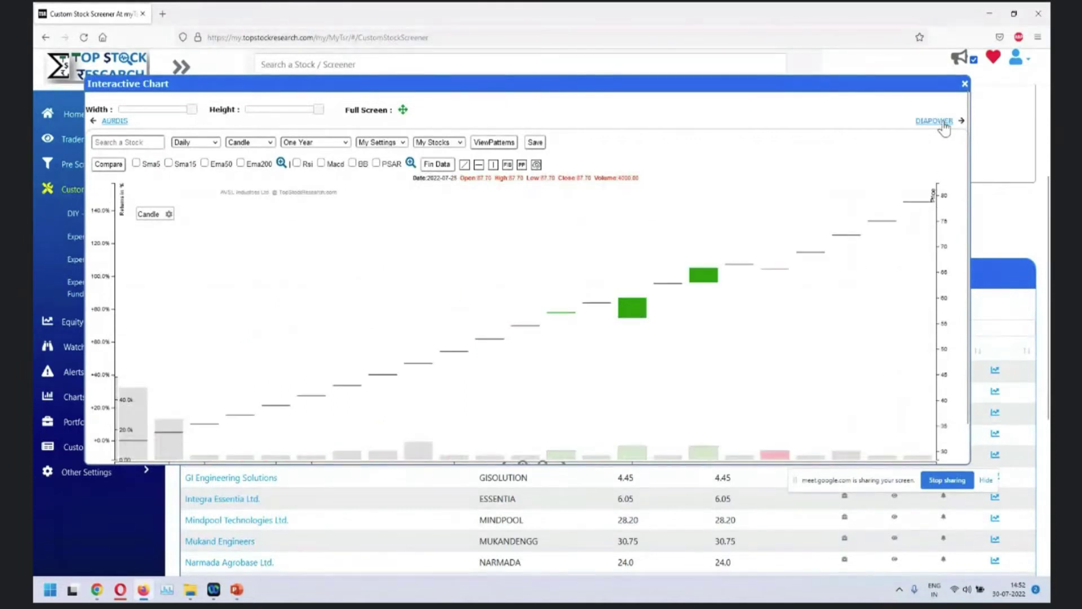
{"action": "left_click", "coordinate": [944, 122]}
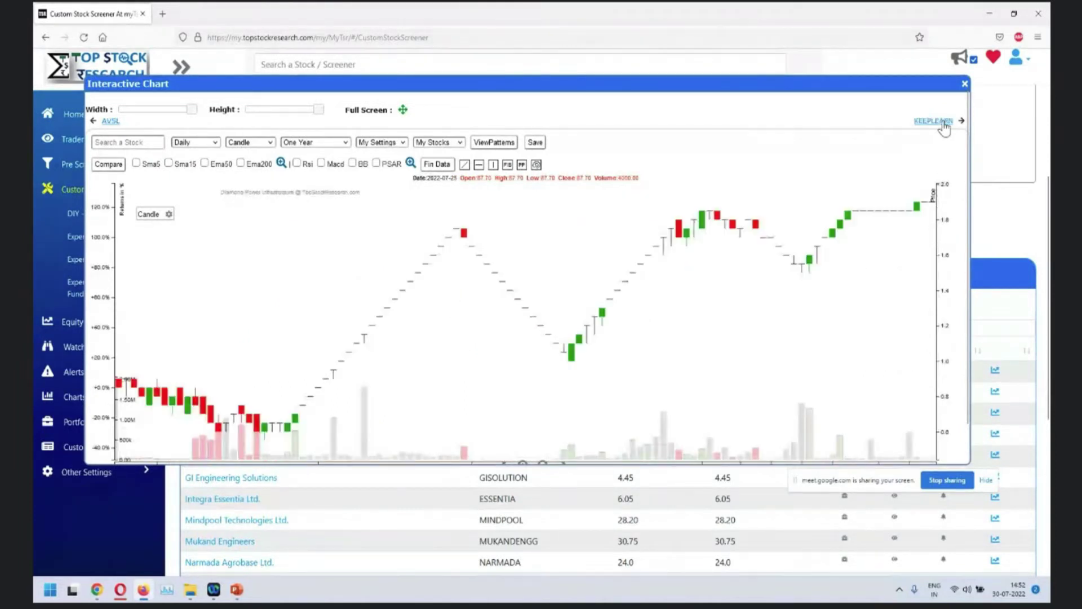
{"action": "left_click", "coordinate": [964, 86]}
Reset the conditions, add a One Year Low made within the last 5 Days, and run the screener
{"action": "scroll", "coordinate": [553, 292], "scroll_direction": "up", "scroll_amount": 5}
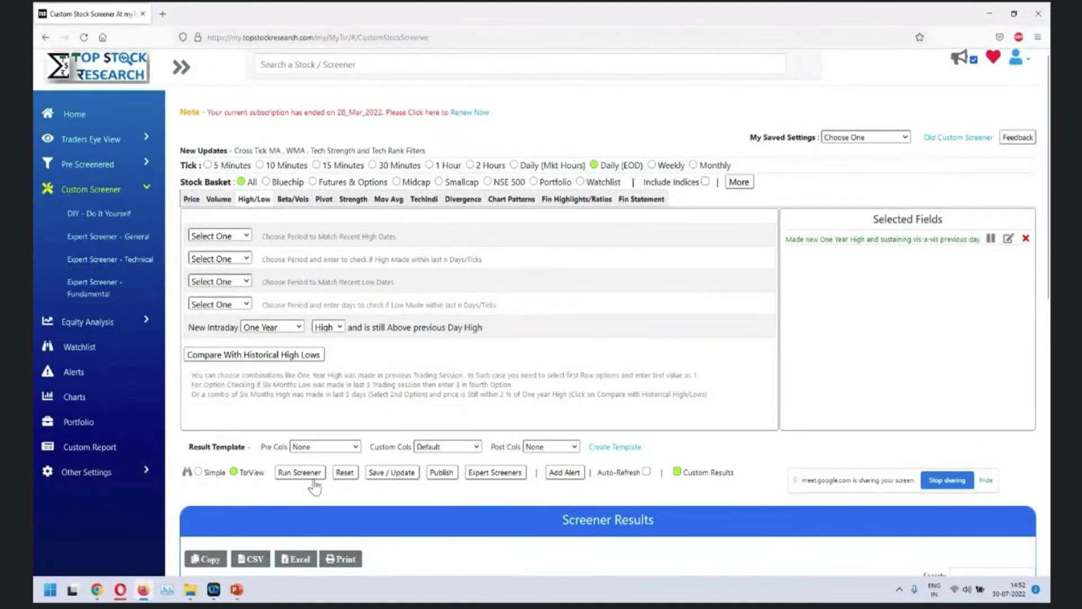
{"action": "left_click", "coordinate": [342, 475]}
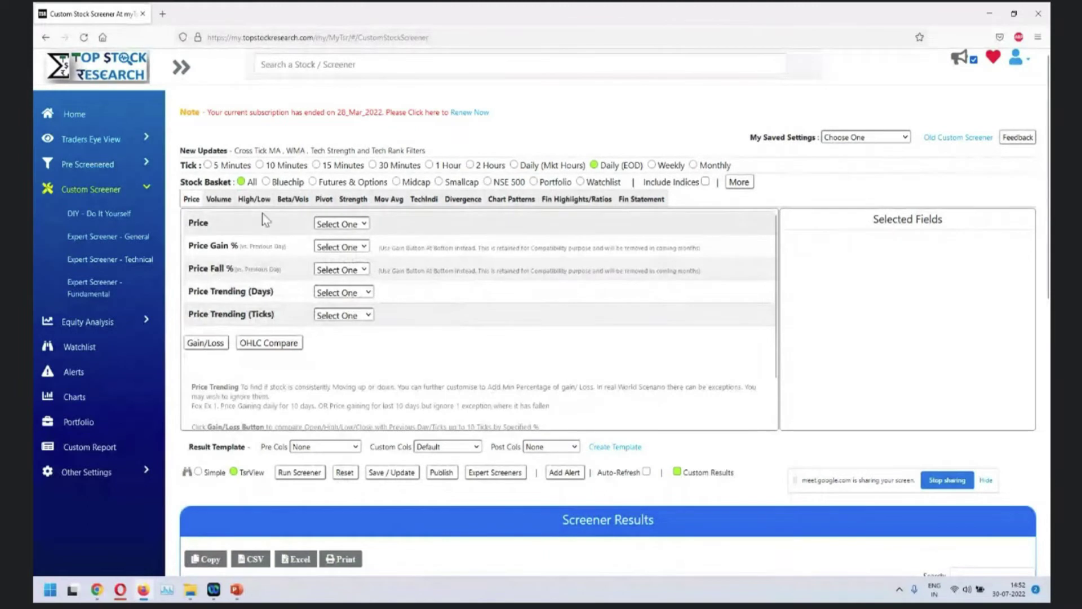
{"action": "left_click", "coordinate": [254, 199]}
{"action": "left_click", "coordinate": [226, 307]}
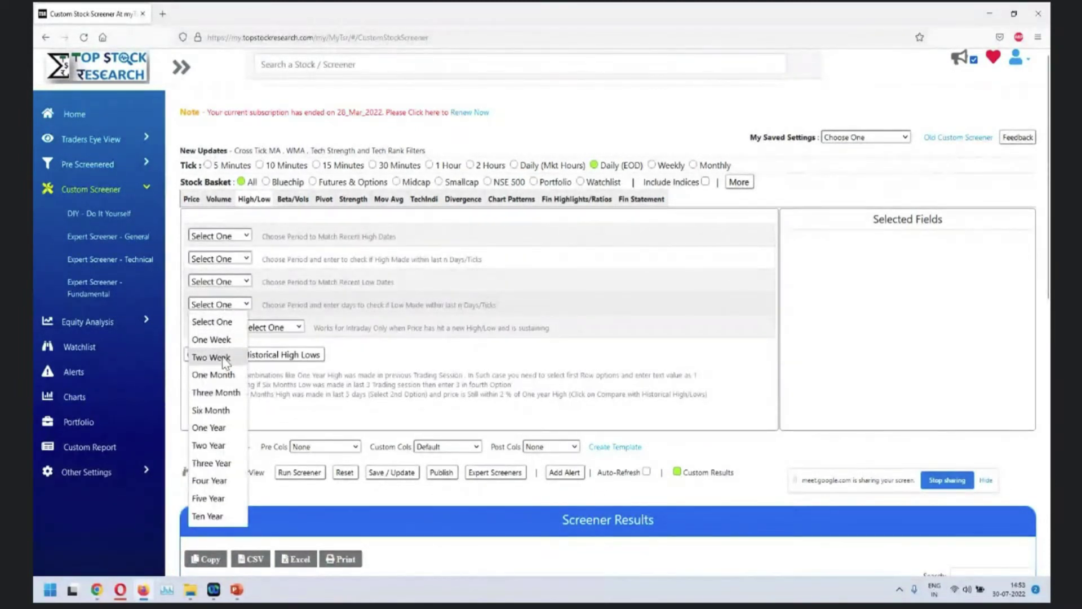
{"action": "left_click", "coordinate": [228, 427]}
{"action": "left_click", "coordinate": [342, 305]}
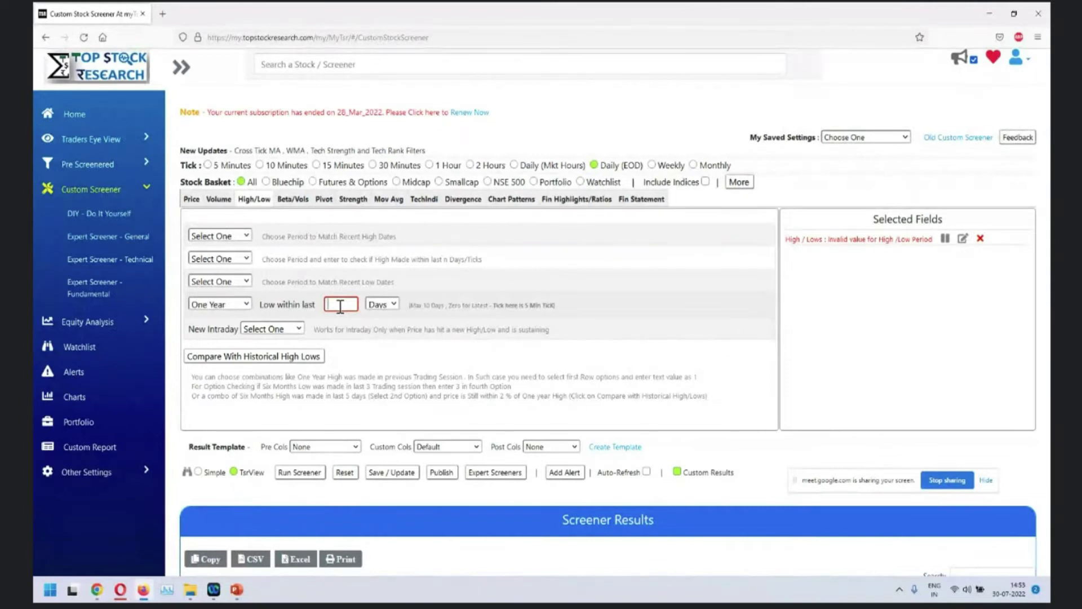
{"action": "type", "text": "5"}
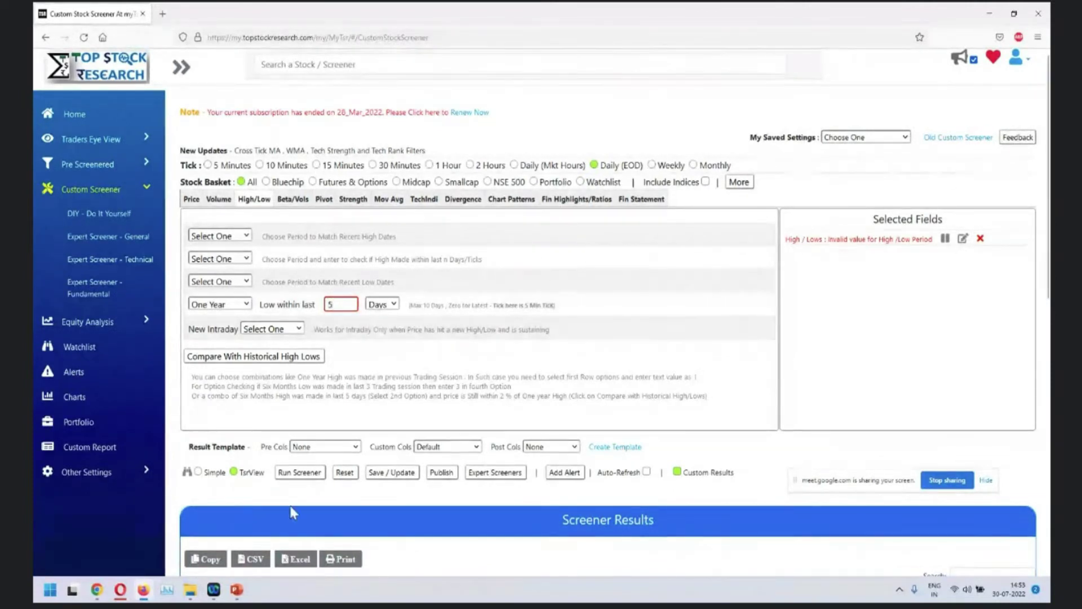
{"action": "left_click", "coordinate": [296, 476]}
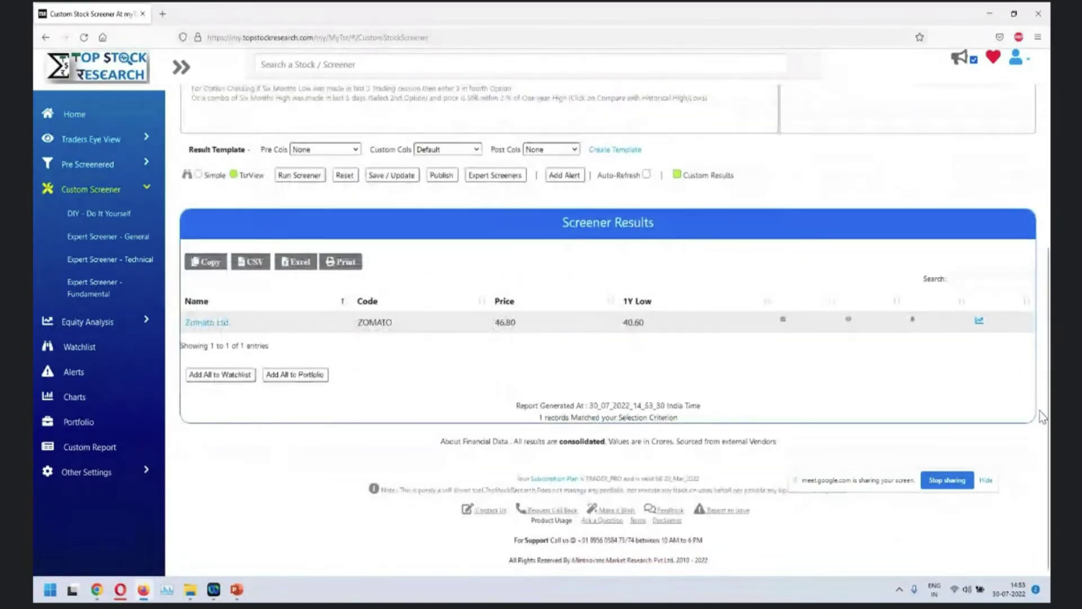
View the one-year candle chart of Zomato Ltd. from the results and close it
{"action": "left_click", "coordinate": [979, 320]}
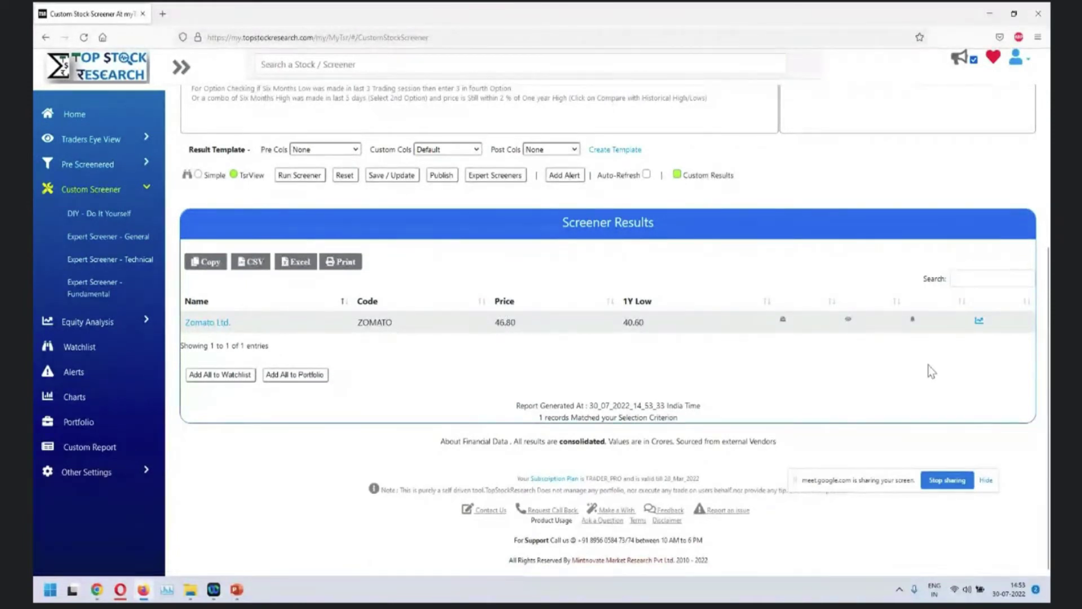
{"action": "left_click", "coordinate": [979, 320]}
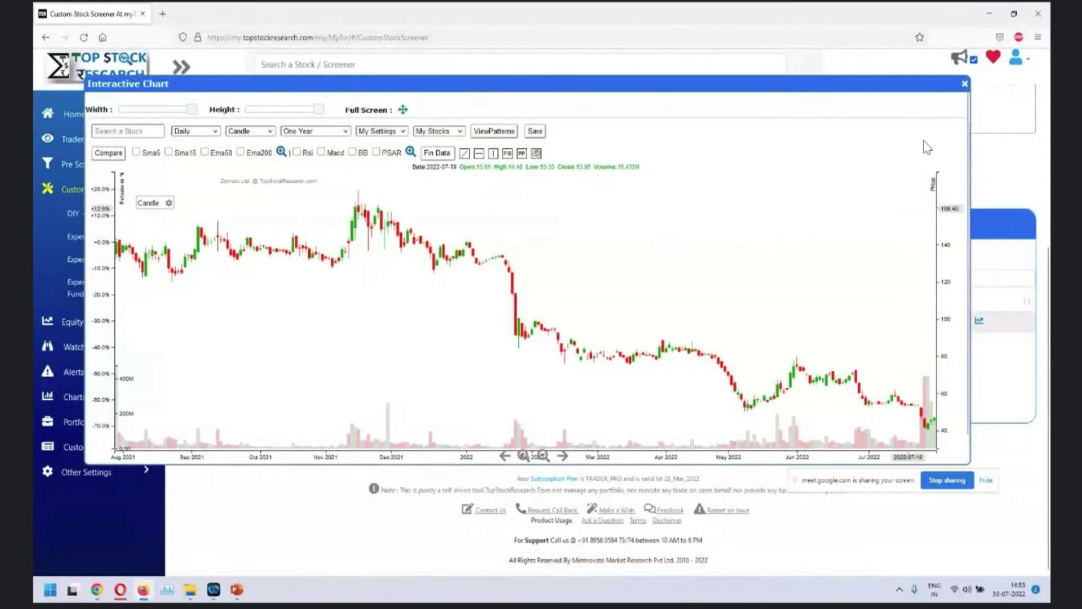
{"action": "key", "text": "Escape"}
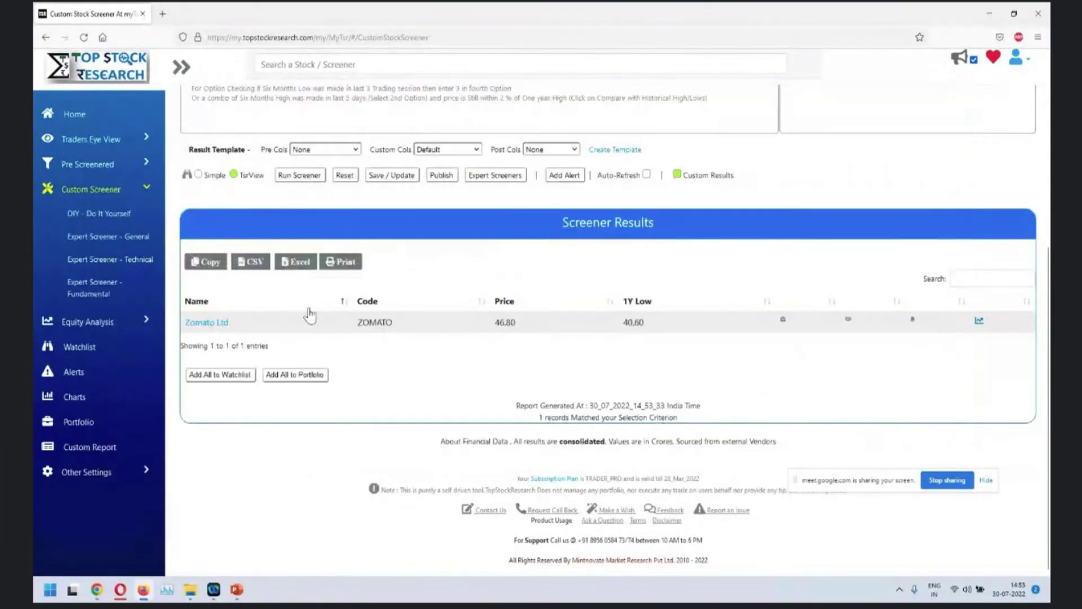
Try a historical High/Low comparison for price Off More Than 0.2 % of the One Week High
{"action": "scroll", "coordinate": [545, 440], "scroll_direction": "up", "scroll_amount": 5}
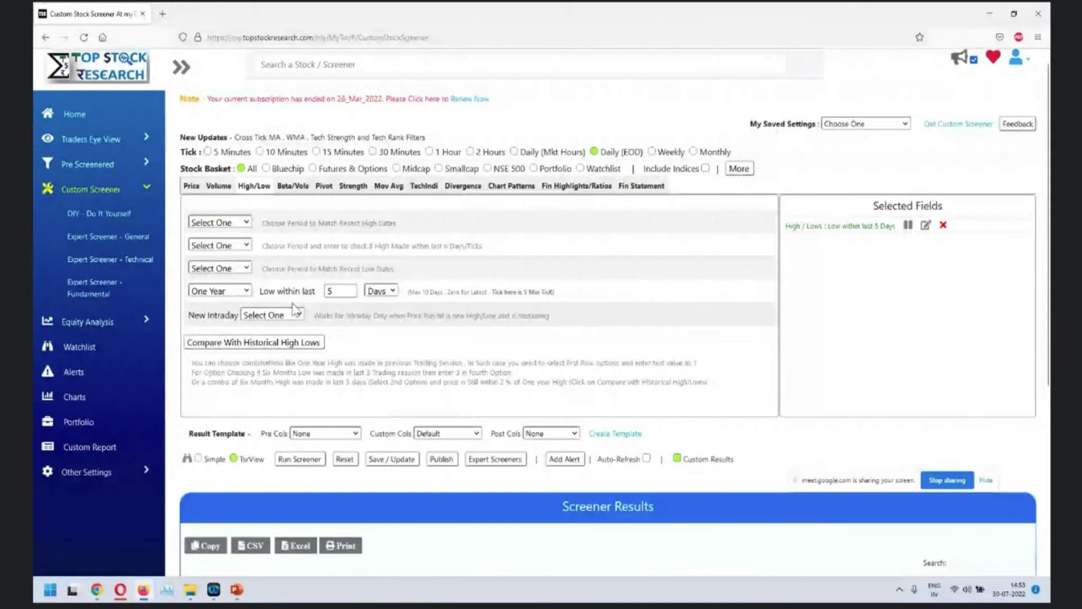
{"action": "left_click", "coordinate": [280, 344]}
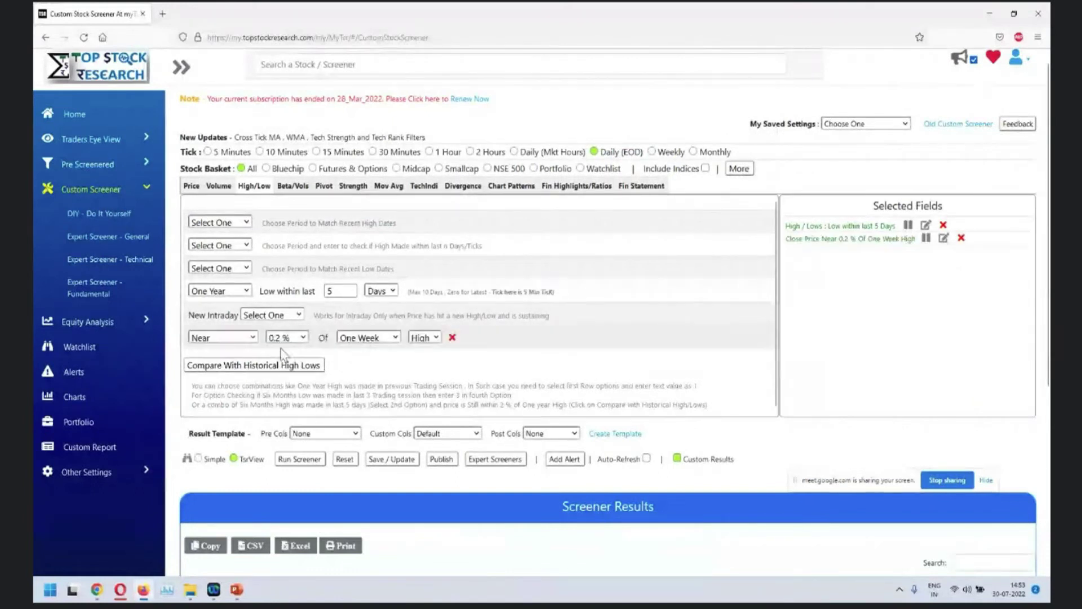
{"action": "left_click", "coordinate": [228, 338]}
{"action": "left_click", "coordinate": [286, 337]}
{"action": "left_click", "coordinate": [226, 337]}
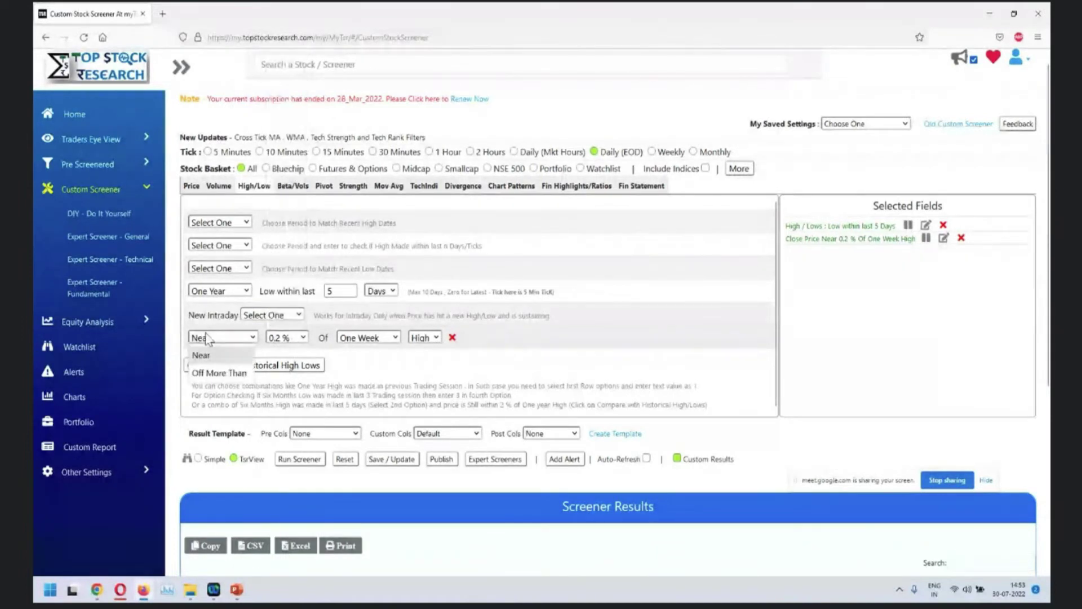
{"action": "left_click", "coordinate": [219, 373]}
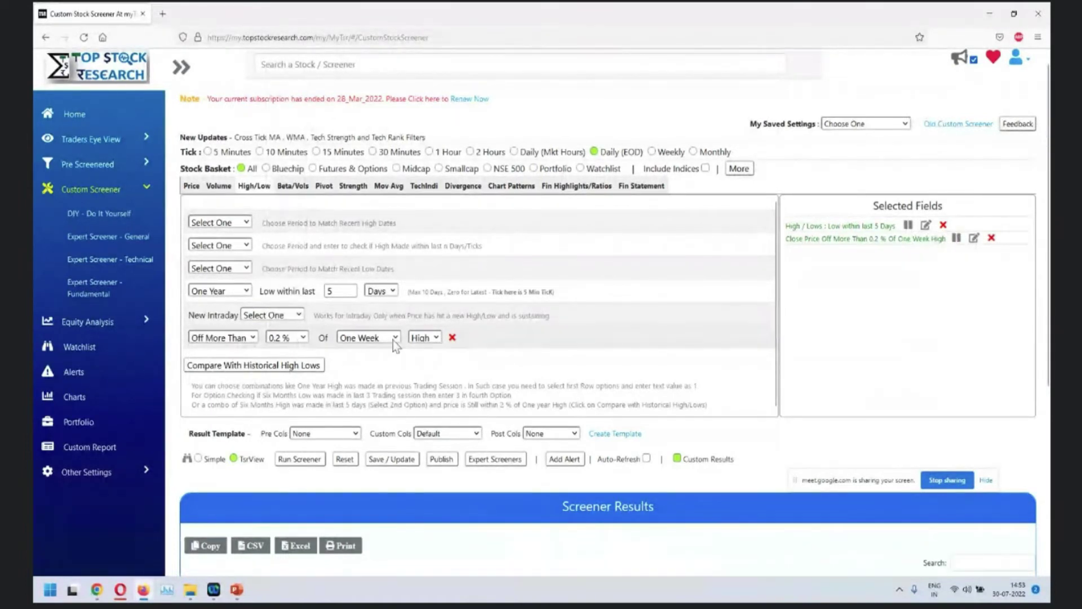
{"action": "left_click", "coordinate": [426, 338]}
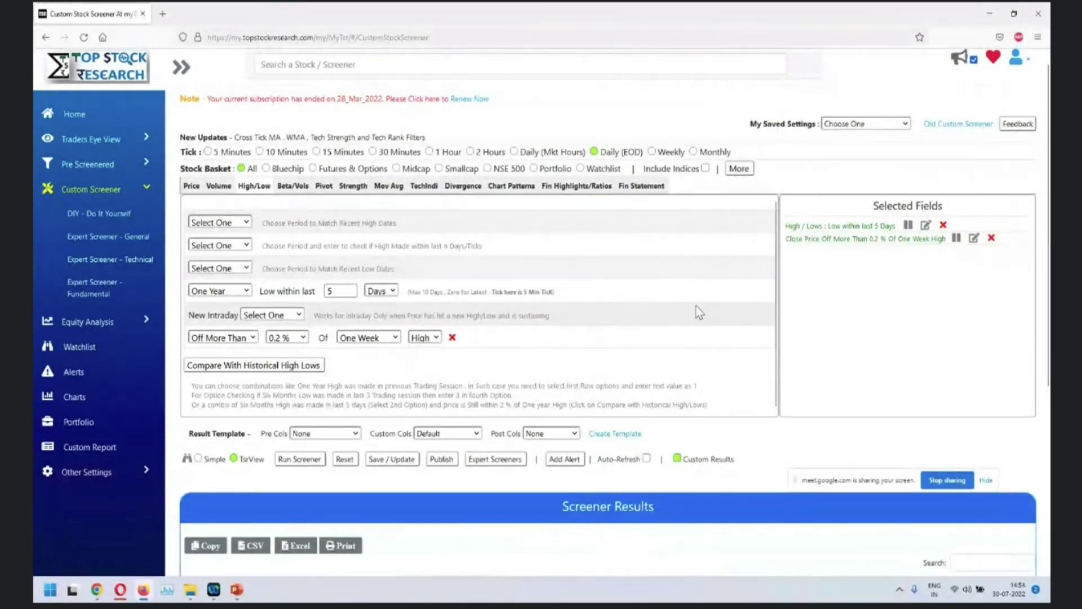
Switch to the PowerPoint slide show and reveal the bullet on price rise by 2% and volume jump by 100%
{"action": "key", "text": "alt+Tab"}
{"action": "key", "text": "alt+Tab"}
{"action": "key", "text": "alt+Tab"}
{"action": "key", "text": "alt+Tab"}
{"action": "key", "text": "alt+Tab"}
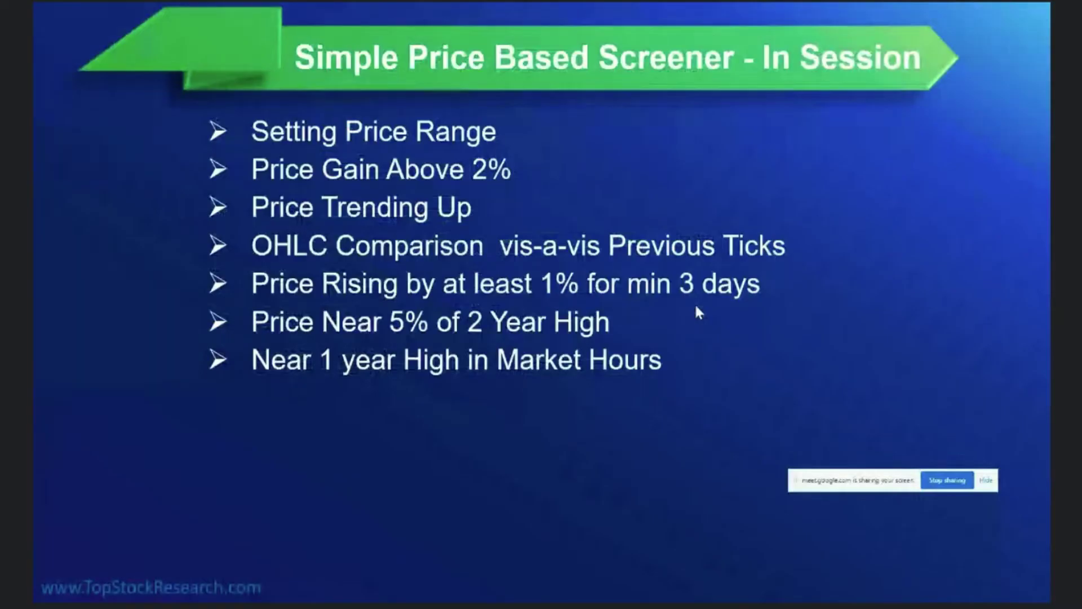
{"action": "left_click", "coordinate": [511, 434]}
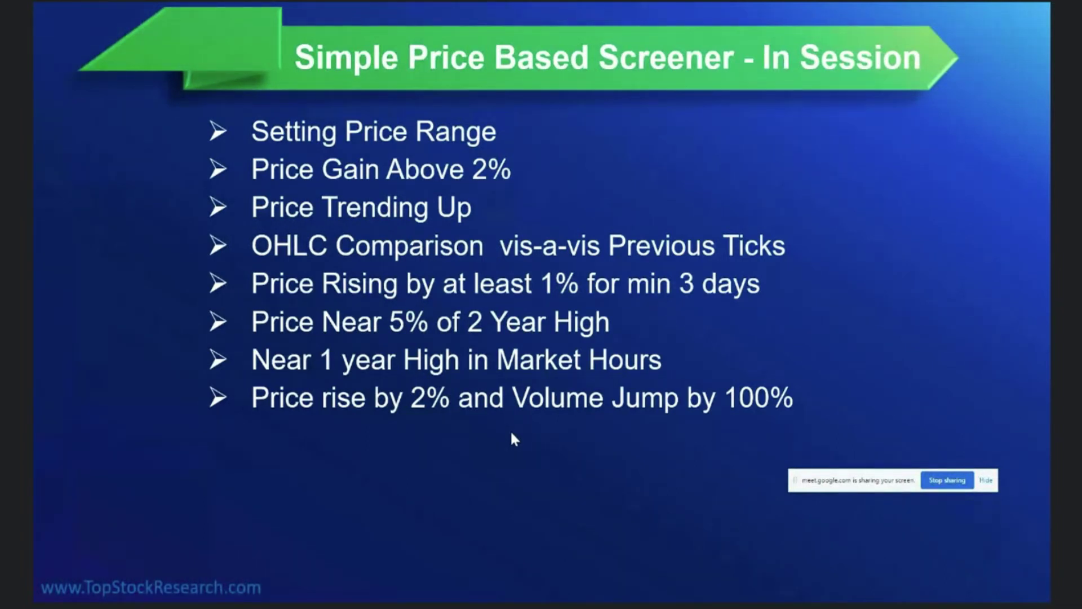
Return to the custom stock screener in Firefox and clear all High/Low conditions
{"action": "key", "text": "alt+Tab"}
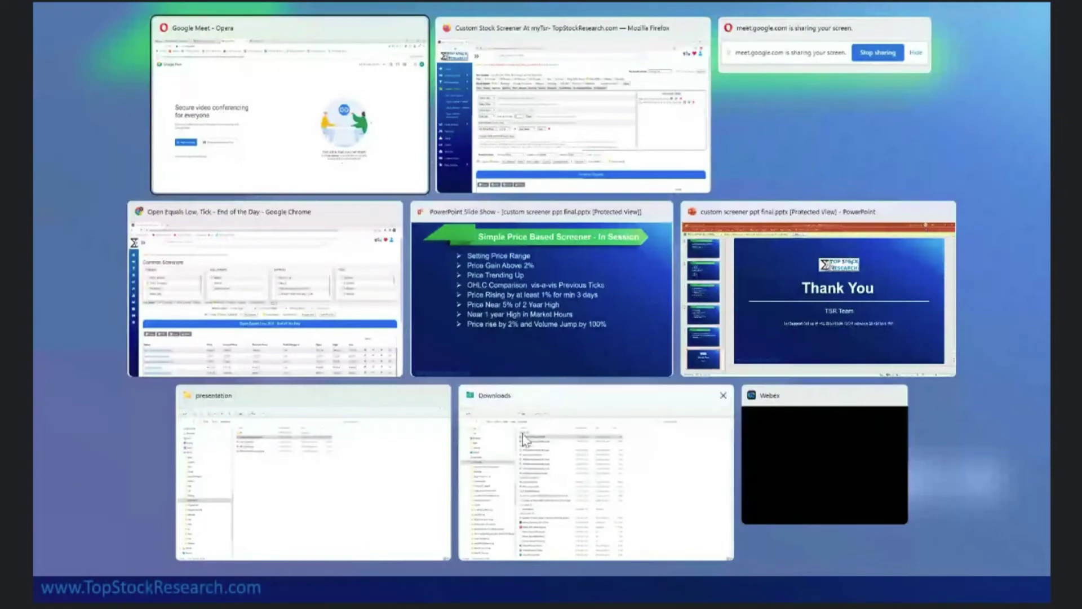
{"action": "key", "text": "alt+Tab"}
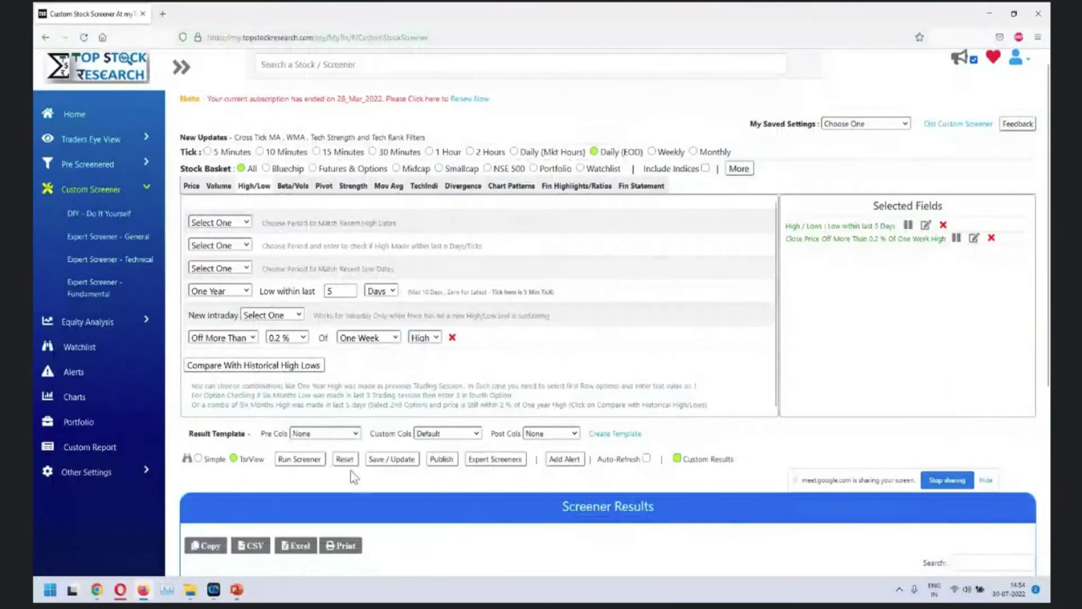
{"action": "left_click", "coordinate": [346, 461]}
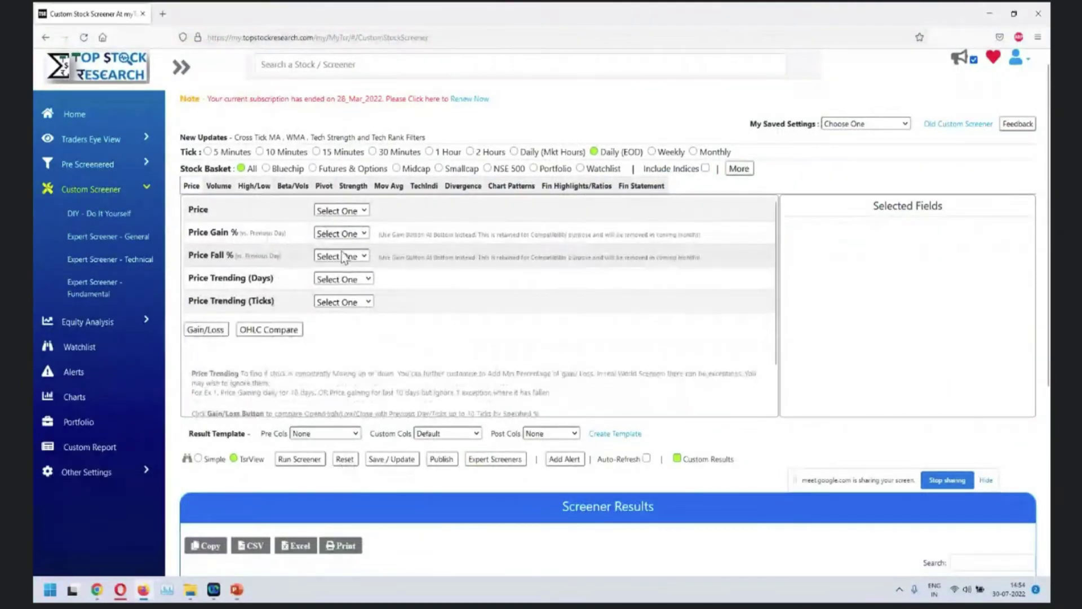
Add a Price Gain % condition versus the previous day set to Above 2
{"action": "left_click", "coordinate": [341, 234]}
{"action": "left_click", "coordinate": [335, 267]}
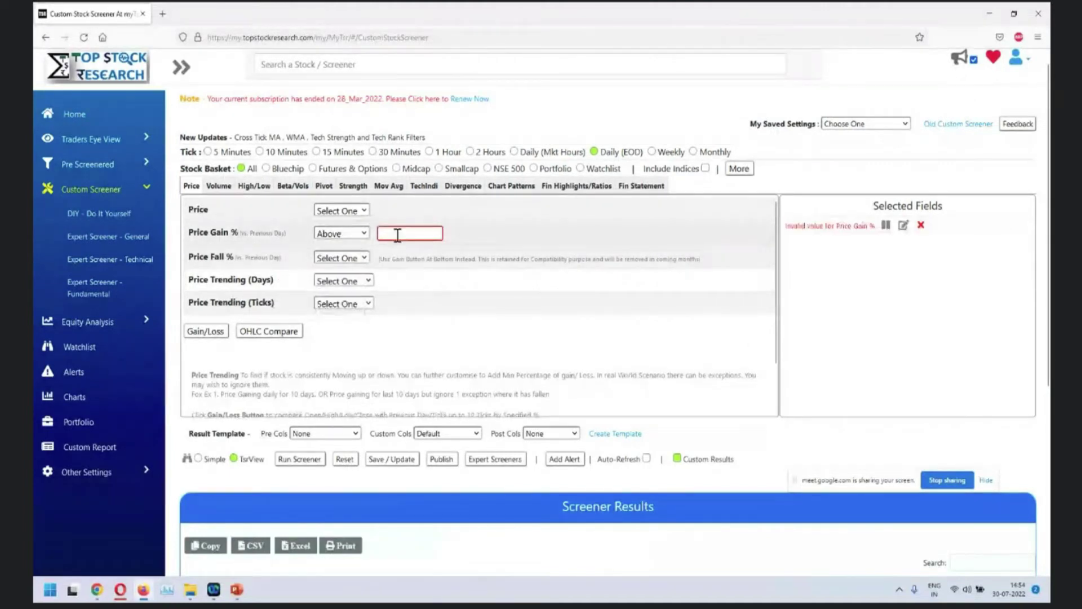
{"action": "type", "text": "2"}
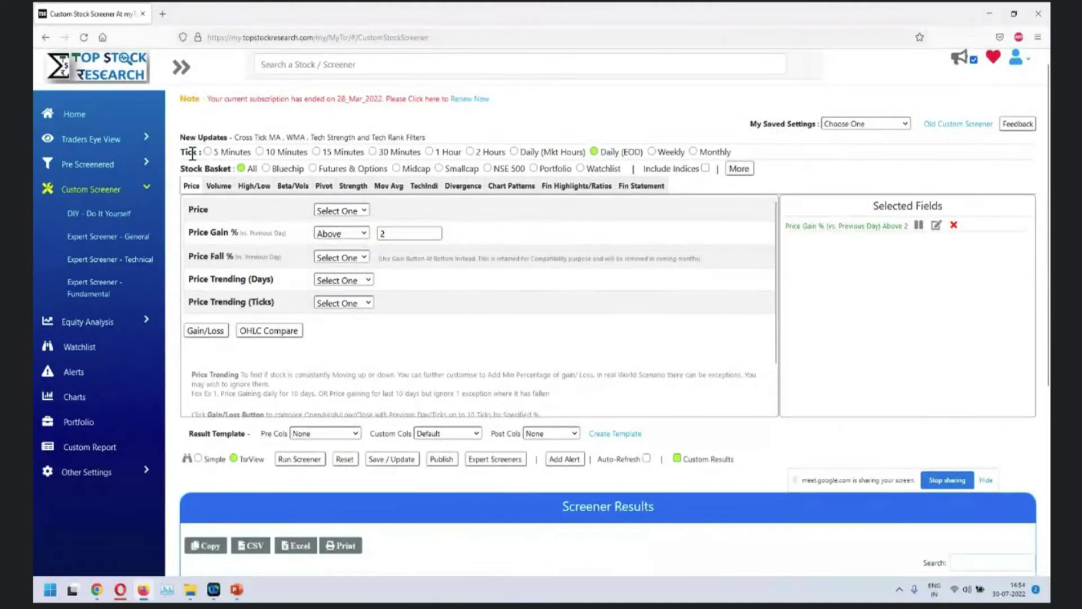
Add a volume Jump/Fall condition with the latest tick gaining above 100% versus the previous tick, and run the screener
{"action": "left_click", "coordinate": [218, 186]}
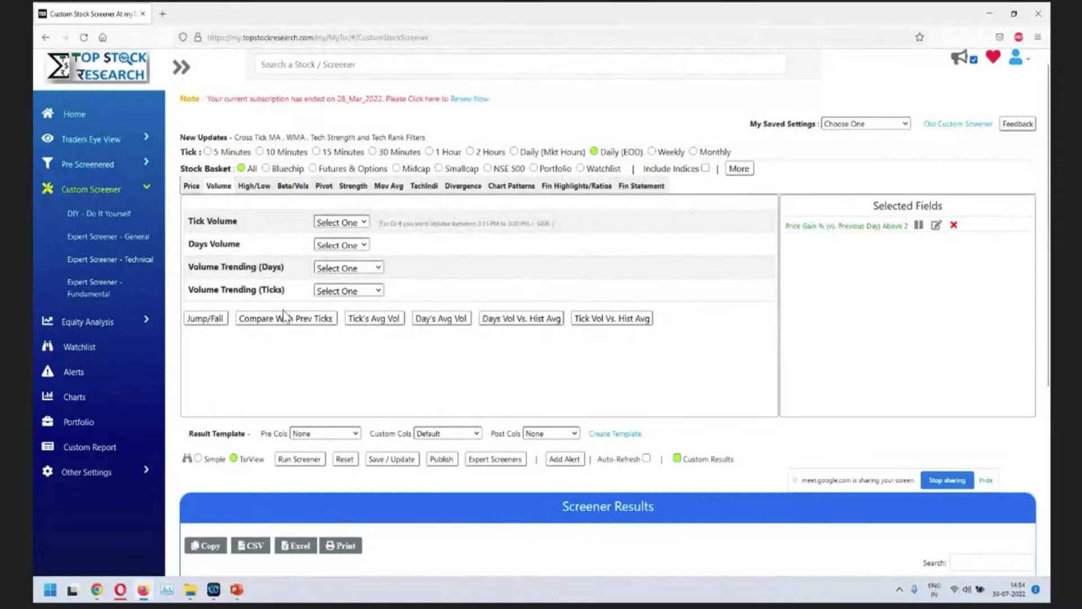
{"action": "left_click", "coordinate": [223, 319]}
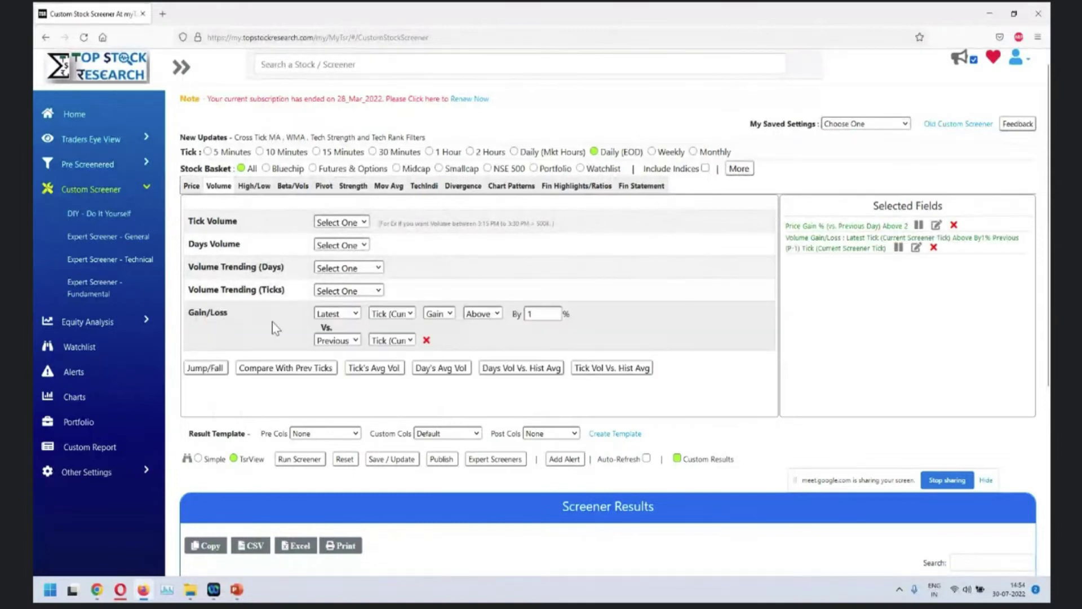
{"action": "left_click", "coordinate": [545, 312]}
{"action": "type", "text": "00"}
{"action": "left_click", "coordinate": [310, 459]}
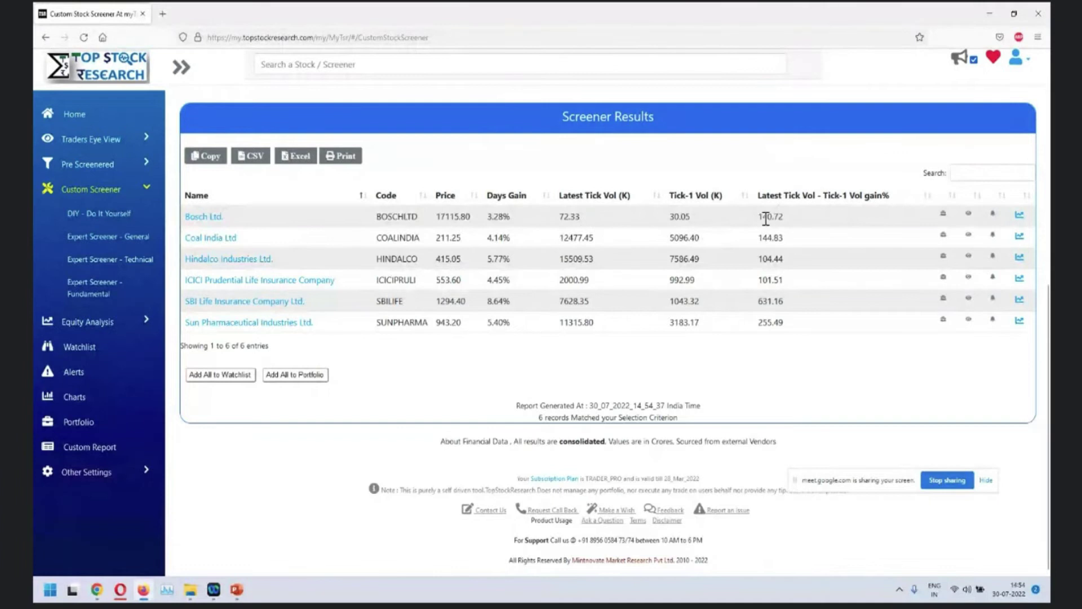
{"action": "left_click", "coordinate": [503, 217]}
Compare the day's volume against the previous 10 Days Avg Volume in the historical average condition and rerun the screener
{"action": "scroll", "coordinate": [506, 218], "scroll_direction": "up", "scroll_amount": 4}
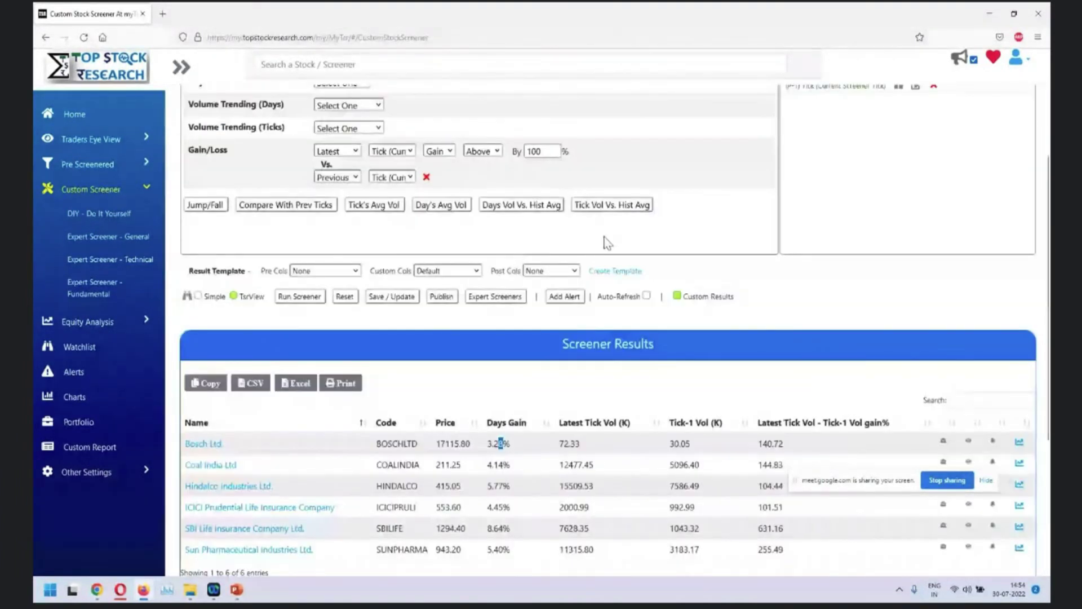
{"action": "scroll", "coordinate": [605, 238], "scroll_direction": "up", "scroll_amount": 3}
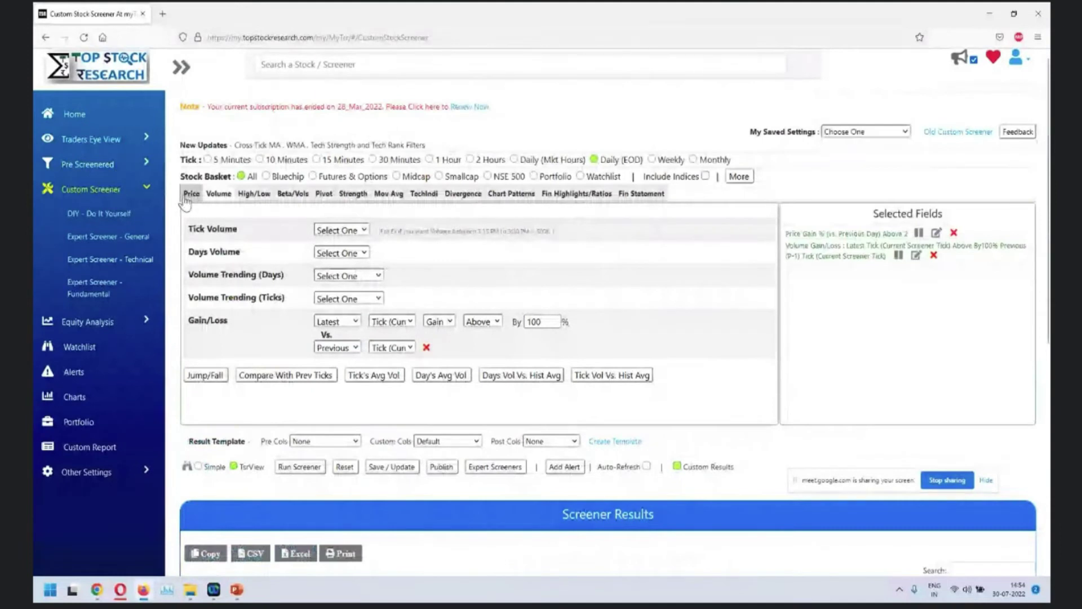
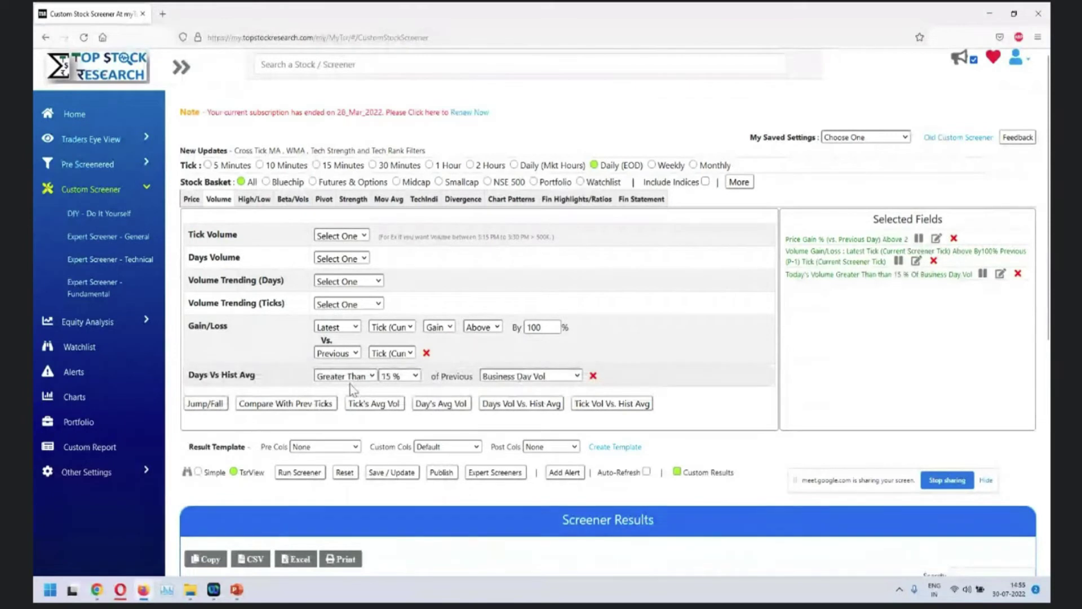
{"action": "left_click", "coordinate": [528, 377]}
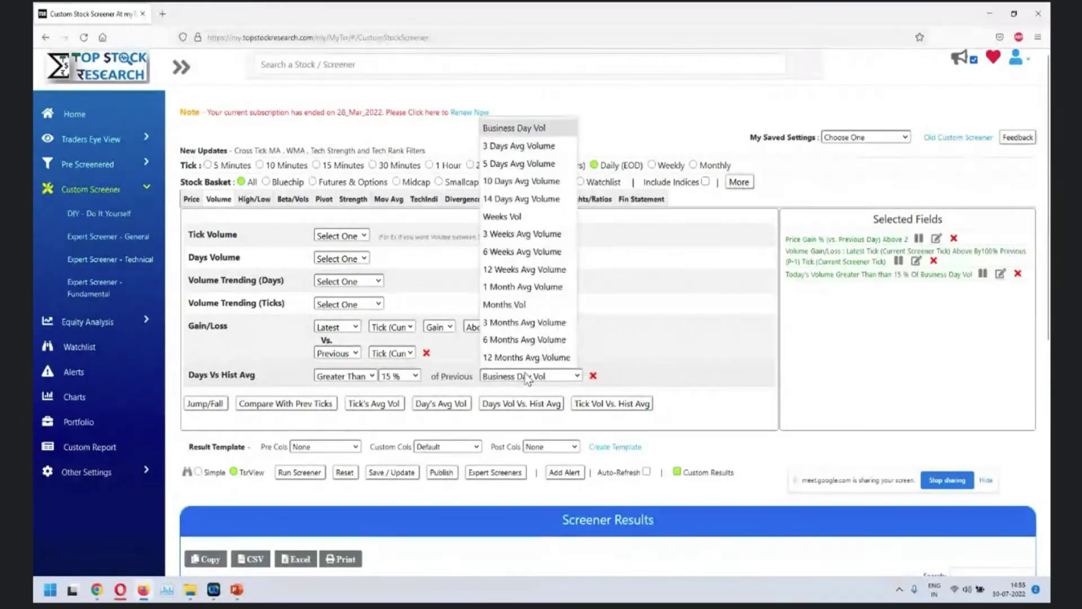
{"action": "left_click", "coordinate": [524, 180]}
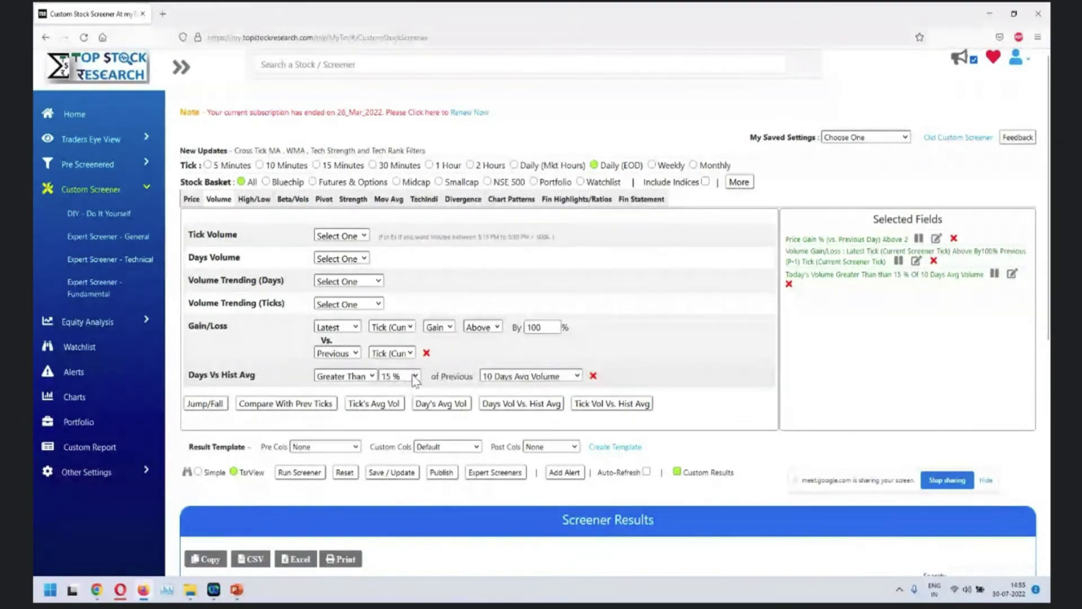
{"action": "left_click", "coordinate": [304, 473]}
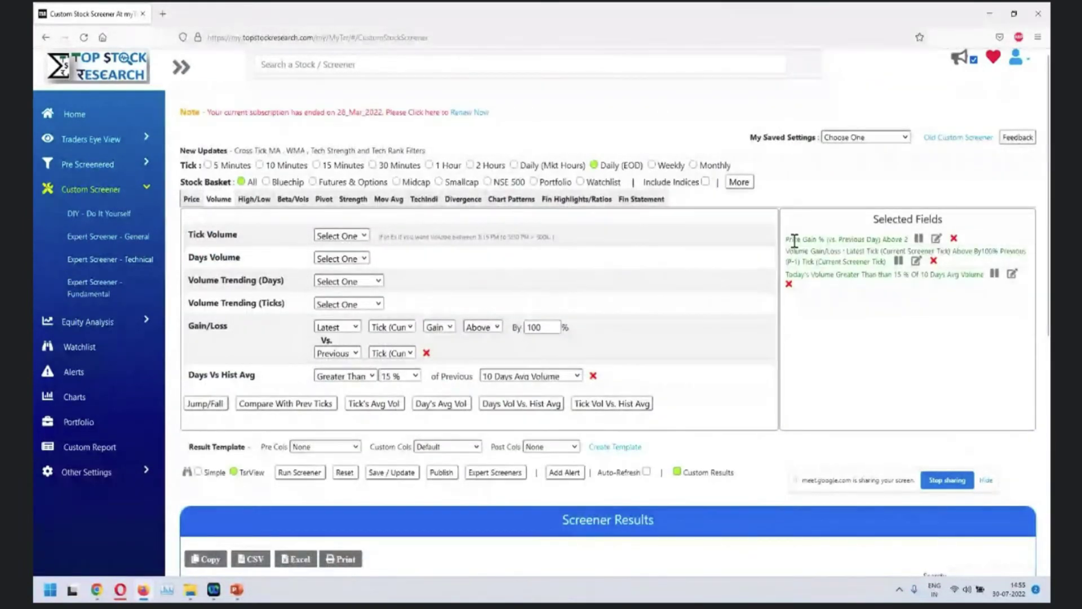
Review the selected price gain and volume conditions together with the matching stocks in the screener results
{"action": "left_click_drag", "start_coordinate": [785, 239], "coordinate": [907, 239]}
{"action": "left_click_drag", "start_coordinate": [786, 251], "coordinate": [821, 275]}
{"action": "scroll", "coordinate": [833, 346], "scroll_direction": "down", "scroll_amount": 4}
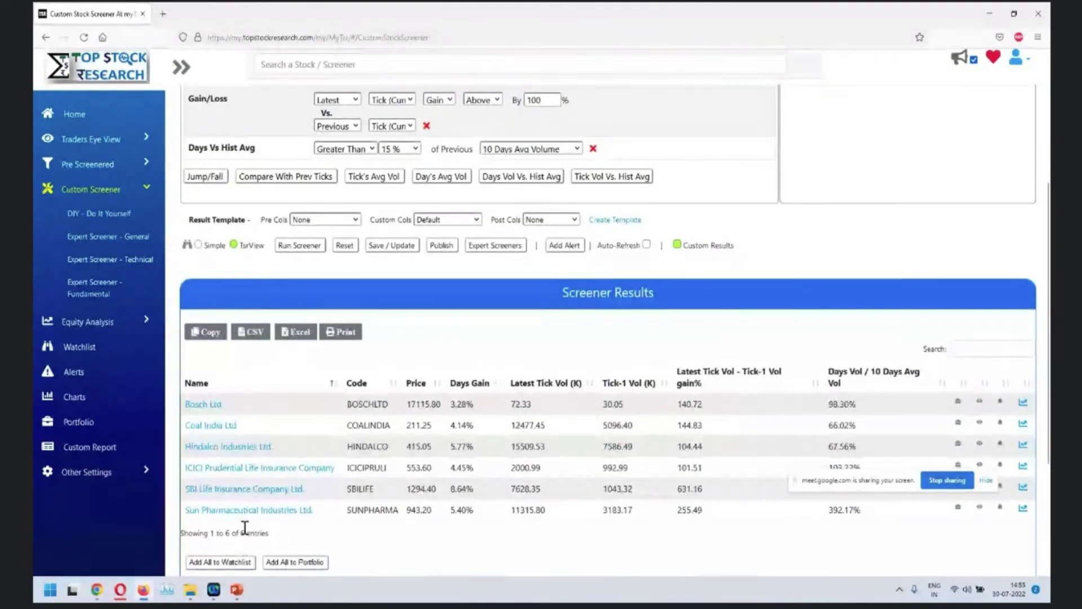
{"action": "scroll", "coordinate": [566, 320], "scroll_direction": "up", "scroll_amount": 2}
{"action": "scroll", "coordinate": [567, 320], "scroll_direction": "up", "scroll_amount": 1}
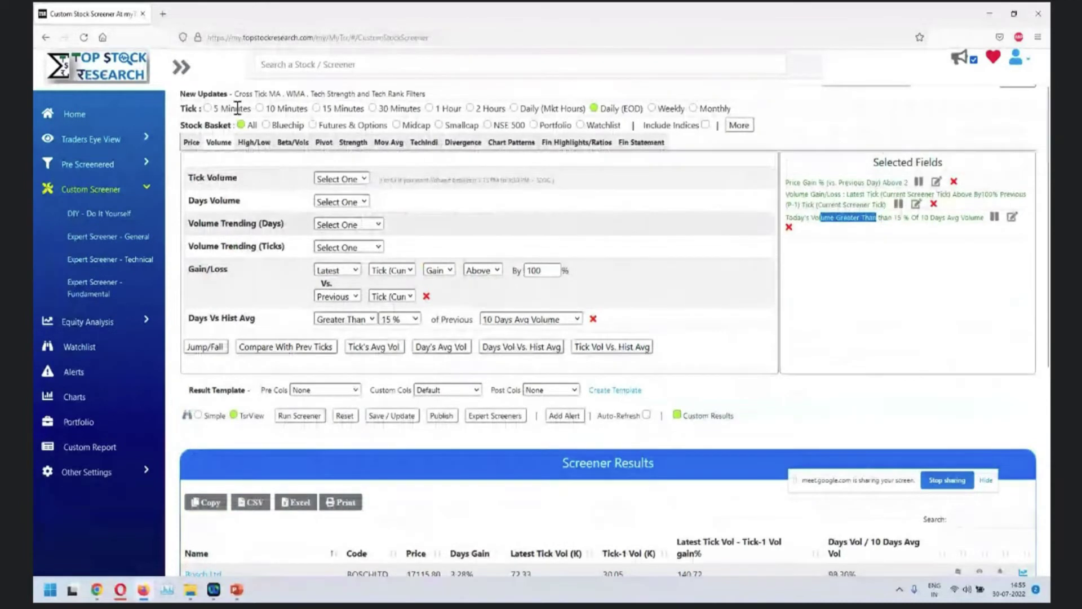
Add a Price Trending (Days) condition of Price Rising for a minimum period of 3 and rerun the screener
{"action": "left_click", "coordinate": [194, 148]}
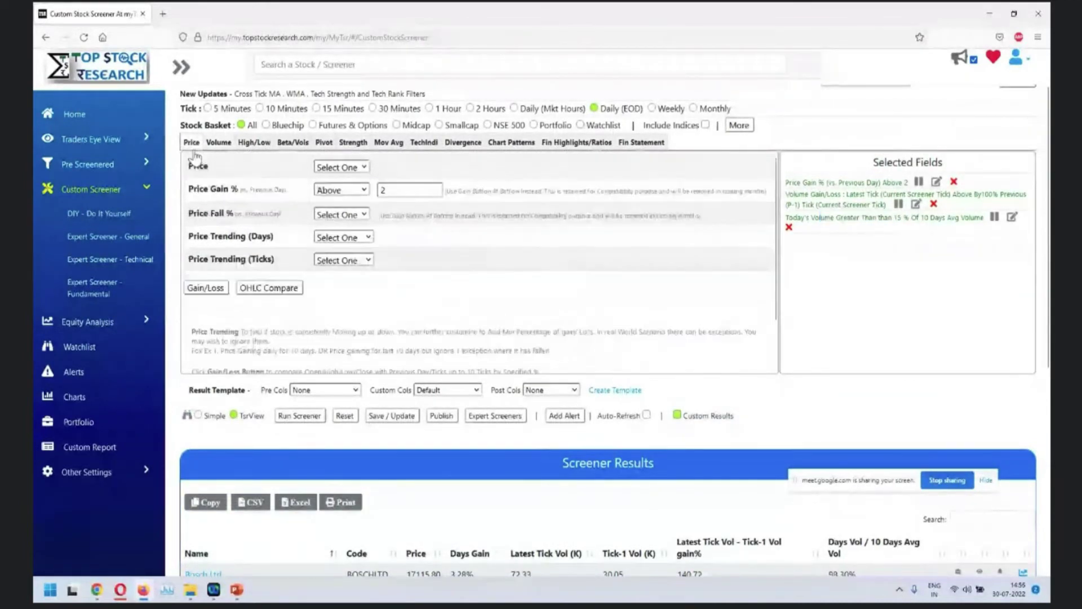
{"action": "left_click", "coordinate": [357, 238]}
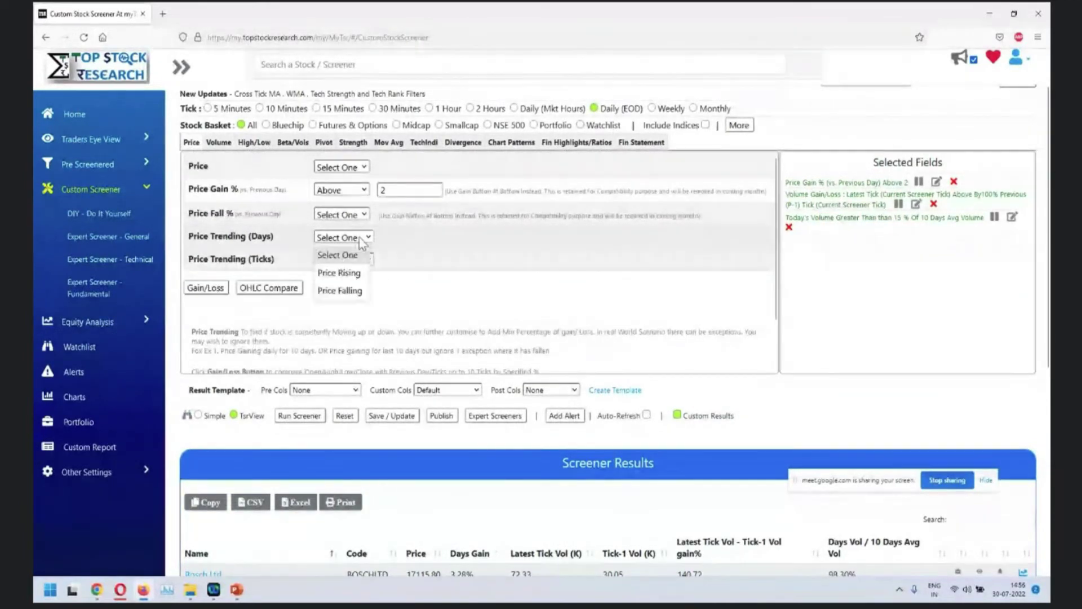
{"action": "left_click", "coordinate": [338, 272]}
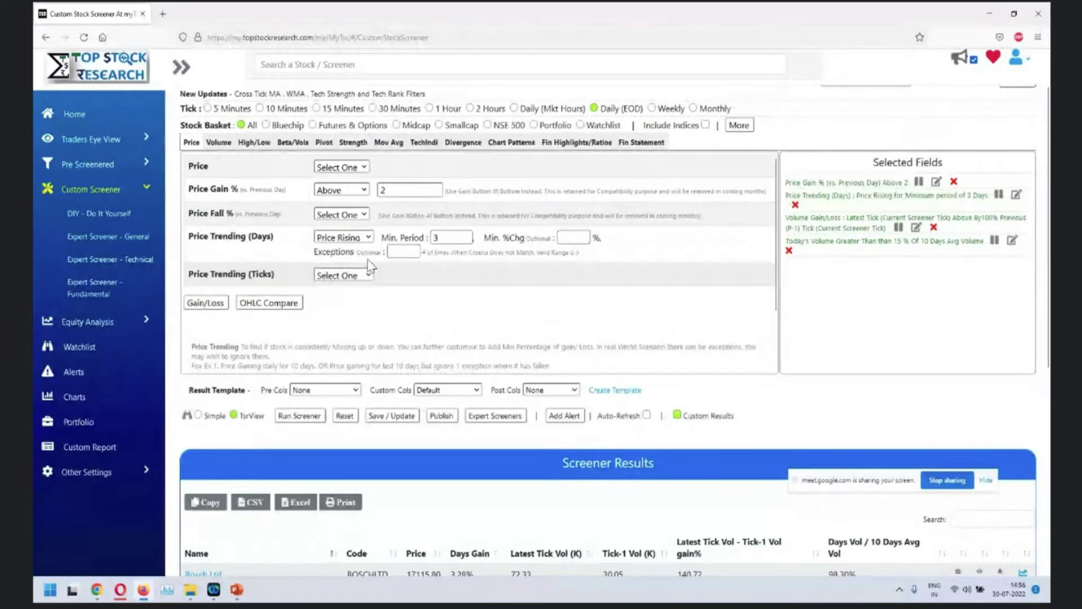
{"action": "left_click", "coordinate": [300, 416]}
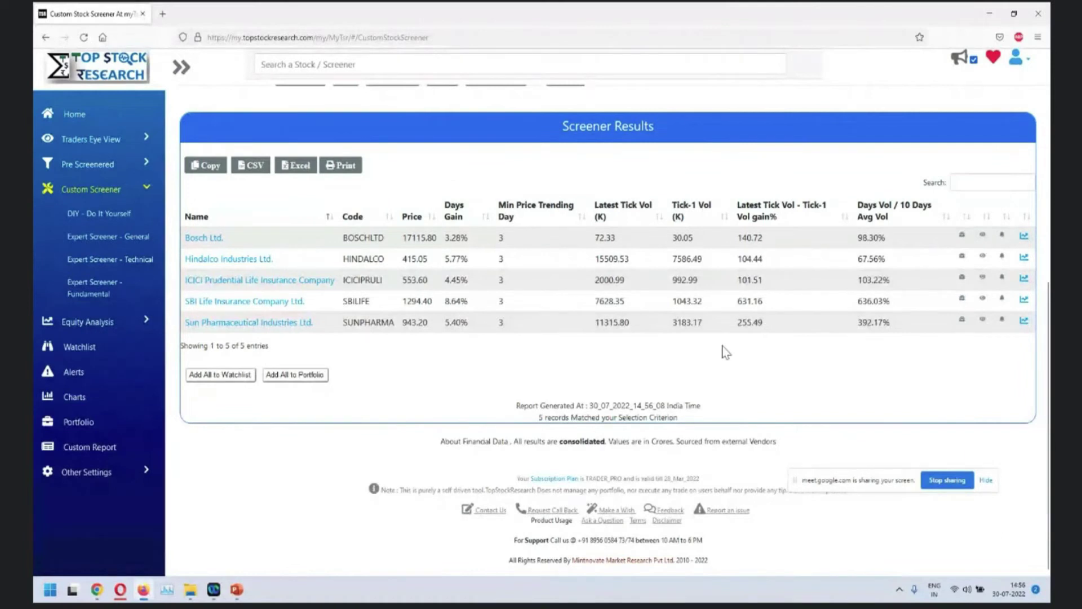
{"action": "scroll", "coordinate": [757, 382], "scroll_direction": "up", "scroll_amount": 5}
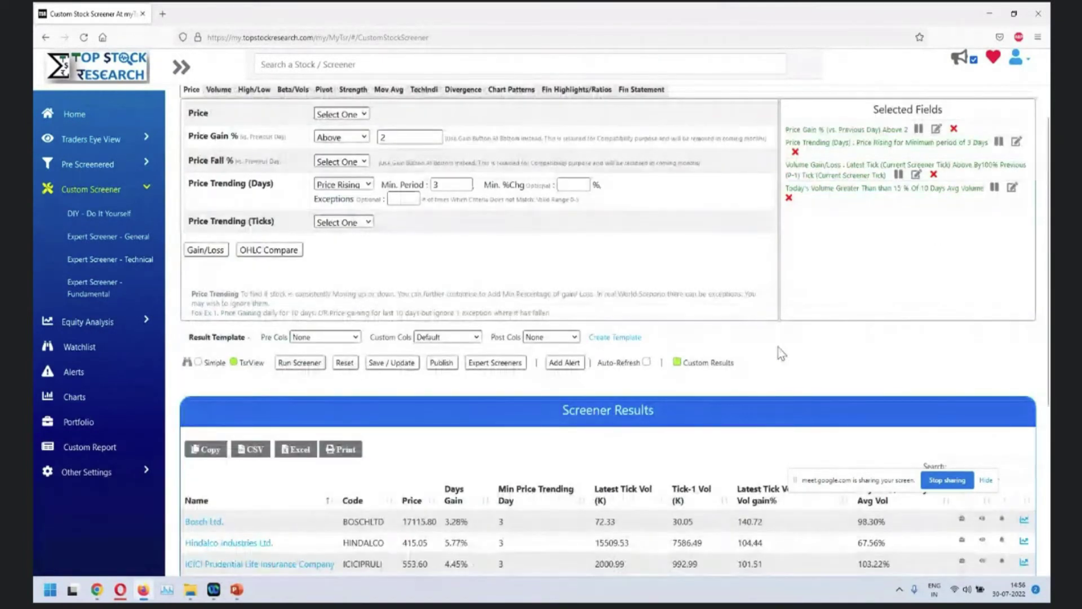
Switch to the PowerPoint slide show, reveal the Combo Filters bullet and advance to the Exercise on Price Volume - 1 bullets
{"action": "key", "text": "alt+Tab"}
{"action": "key", "text": "alt+Tab"}
{"action": "key", "text": "alt+Tab"}
{"action": "key", "text": "alt+Tab"}
{"action": "key", "text": "alt+Tab"}
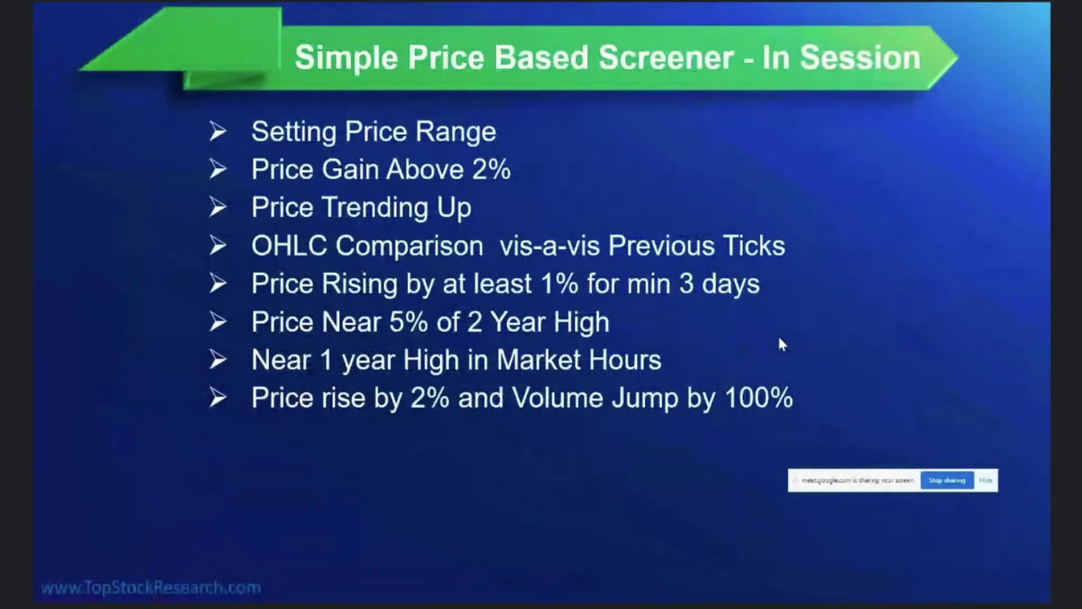
{"action": "left_click", "coordinate": [780, 339]}
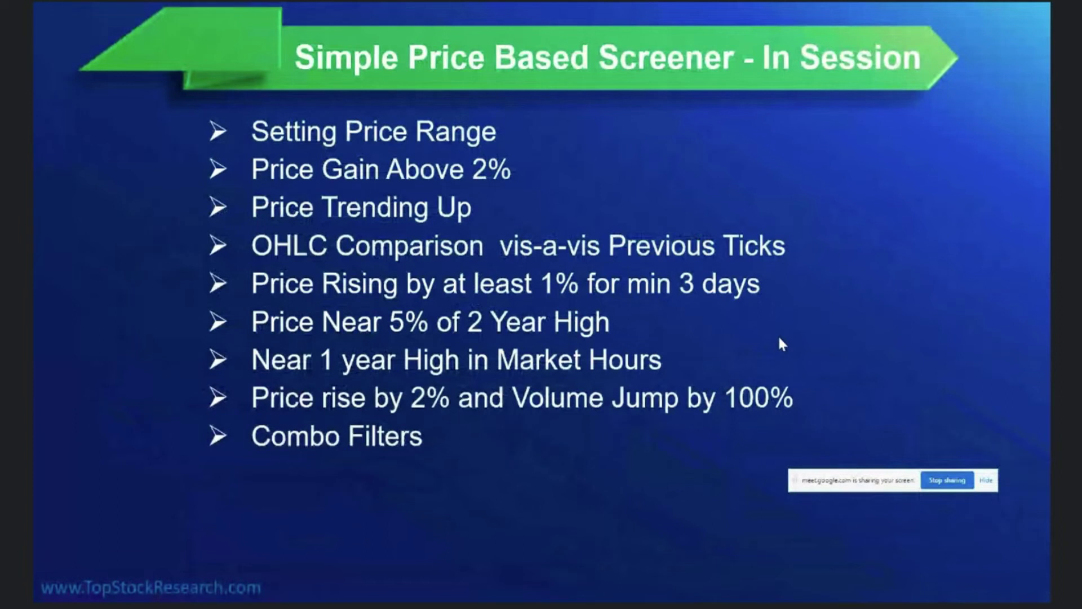
{"action": "left_click", "coordinate": [780, 340]}
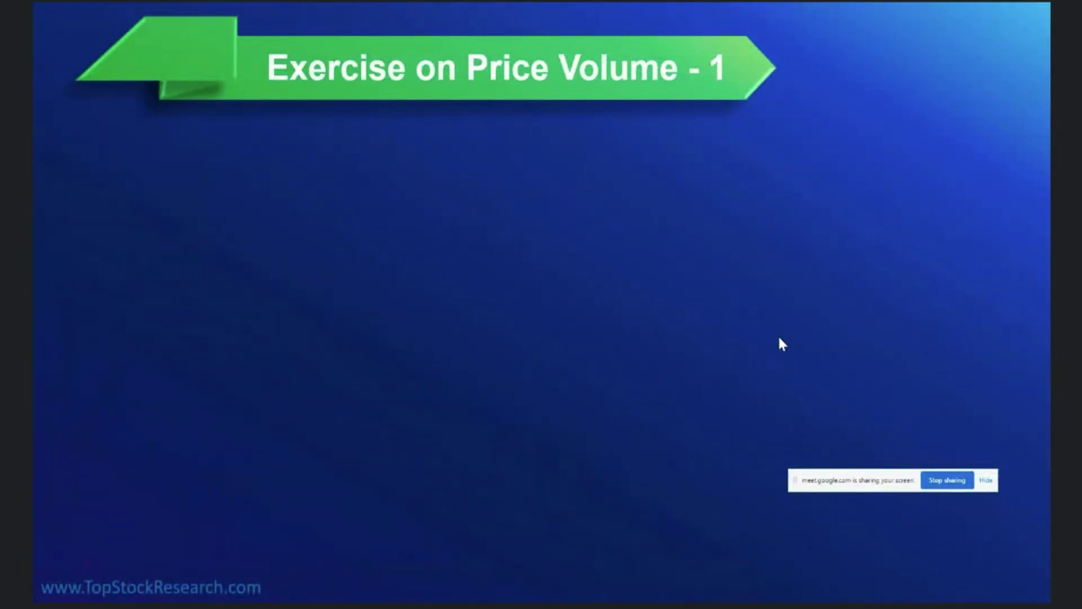
{"action": "left_click", "coordinate": [780, 339]}
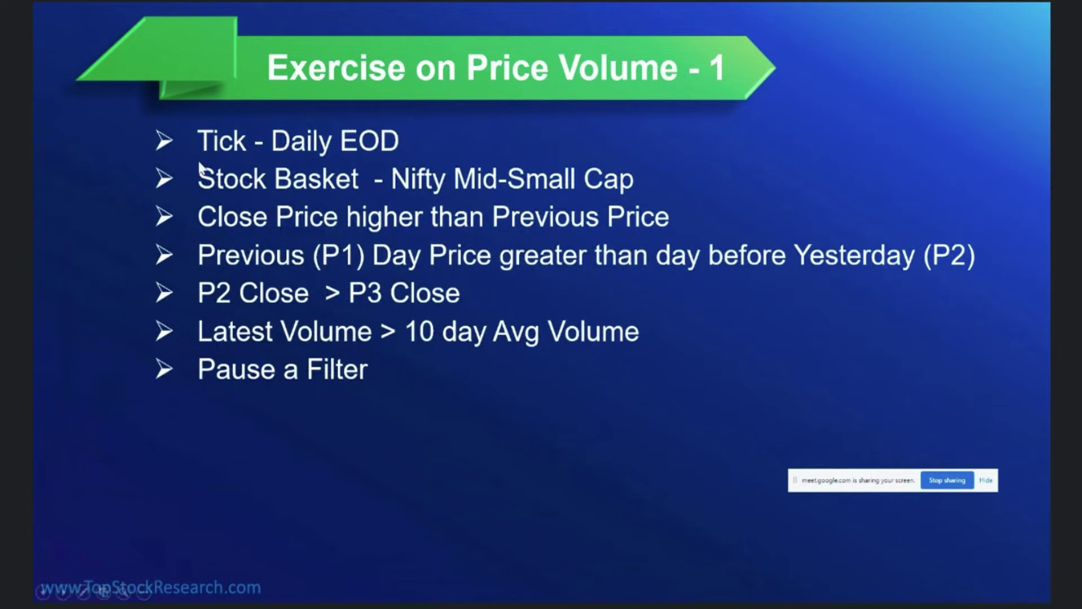
Return to the custom stock screener in Firefox and reset all selected conditions
{"action": "key", "text": "alt+Tab"}
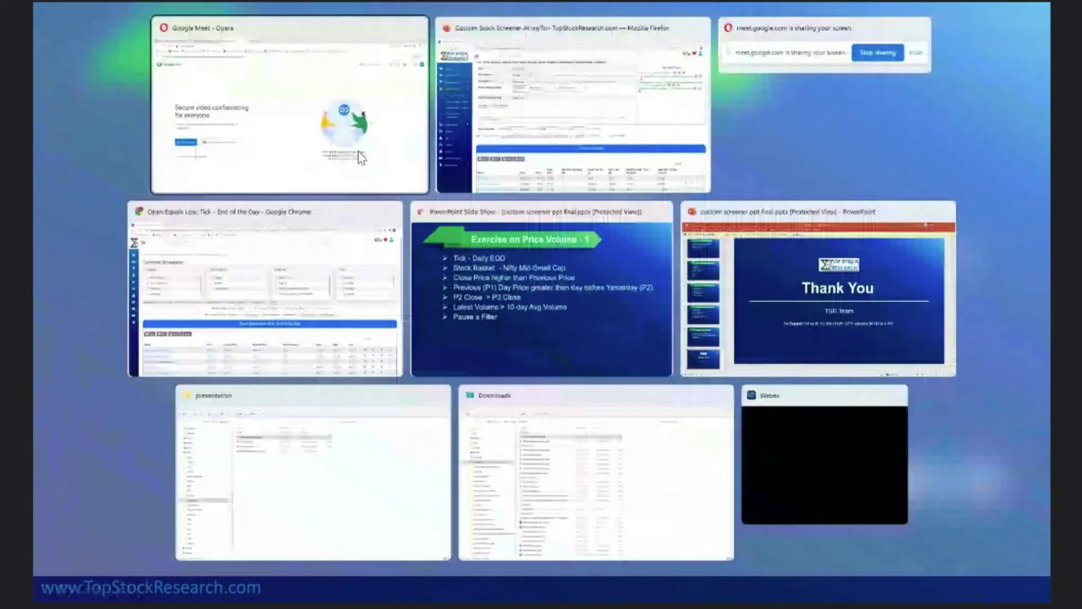
{"action": "scroll", "coordinate": [451, 339], "scroll_direction": "up", "scroll_amount": 2}
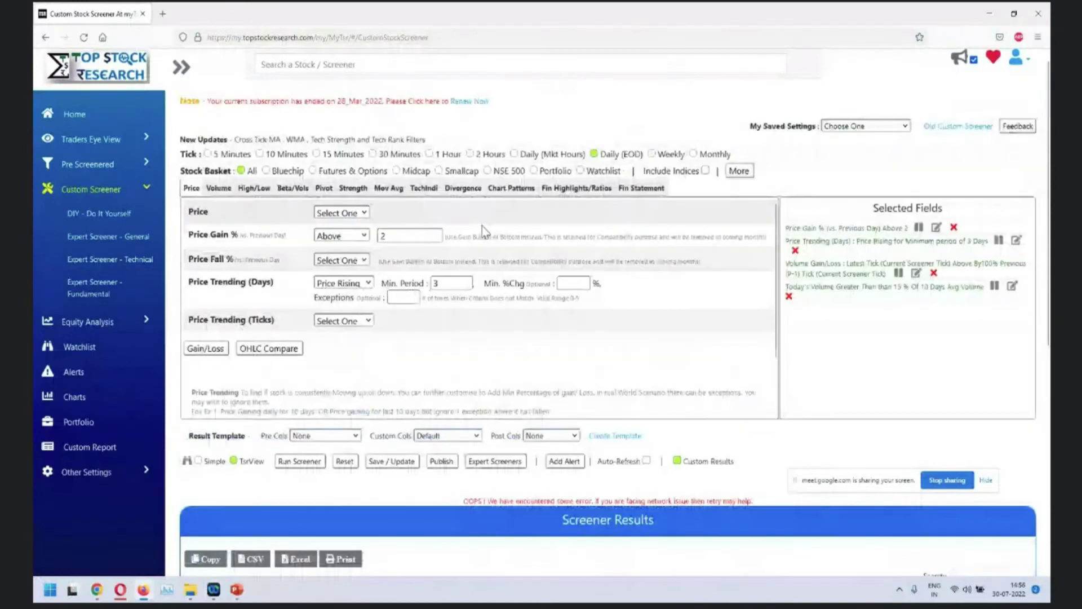
{"action": "left_click", "coordinate": [346, 472]}
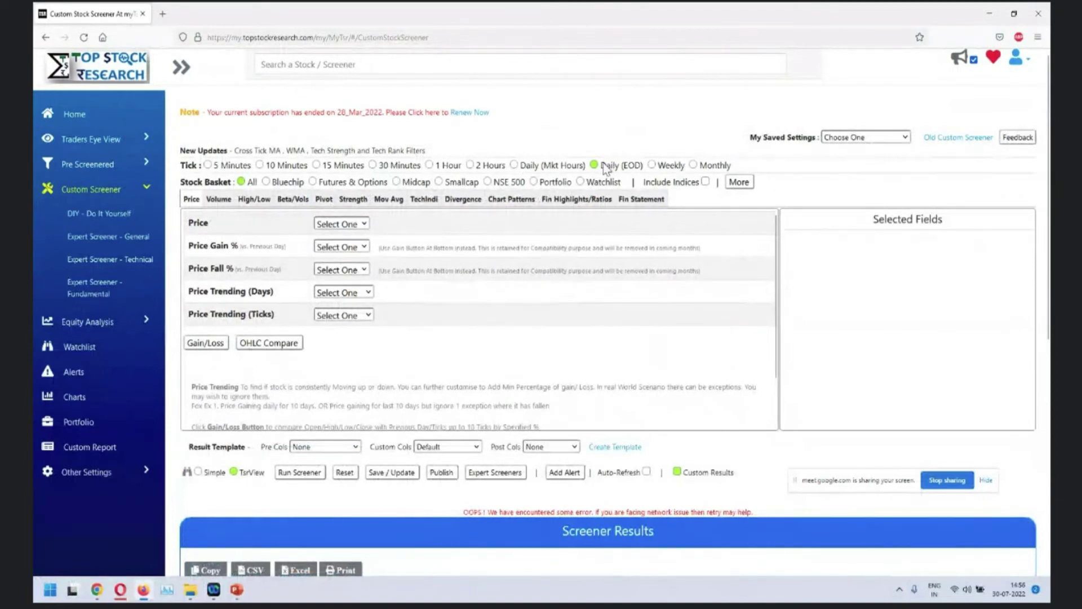
Check the exercise requirements in the PowerPoint slide show and return to the custom stock screener in Firefox
{"action": "key", "text": "alt+Tab"}
{"action": "key", "text": "alt+Tab"}
{"action": "key", "text": "alt+Tab"}
{"action": "key", "text": "alt+Tab"}
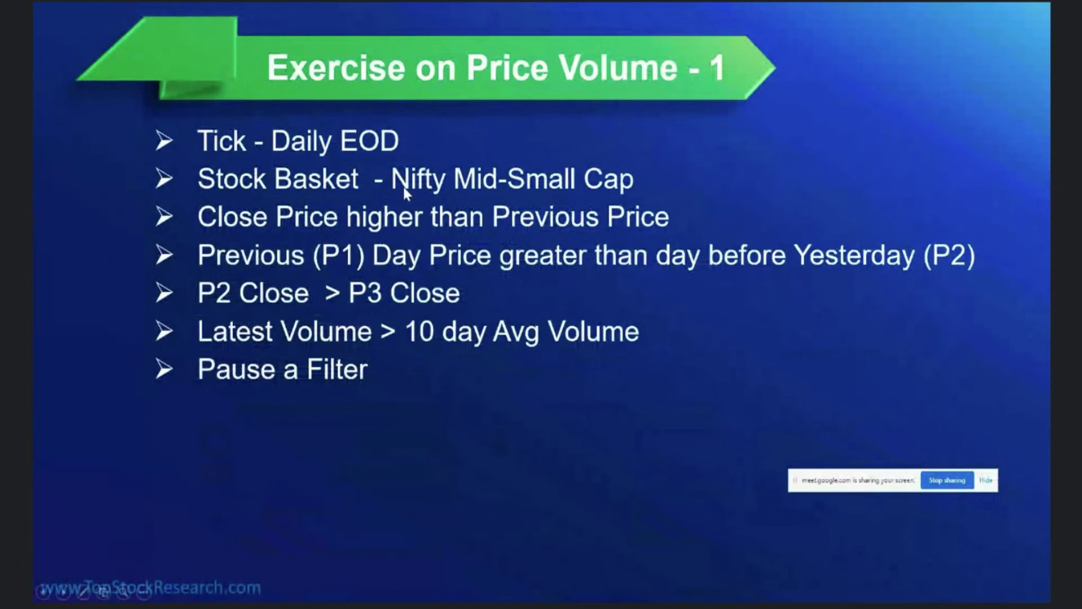
{"action": "key", "text": "alt+Tab"}
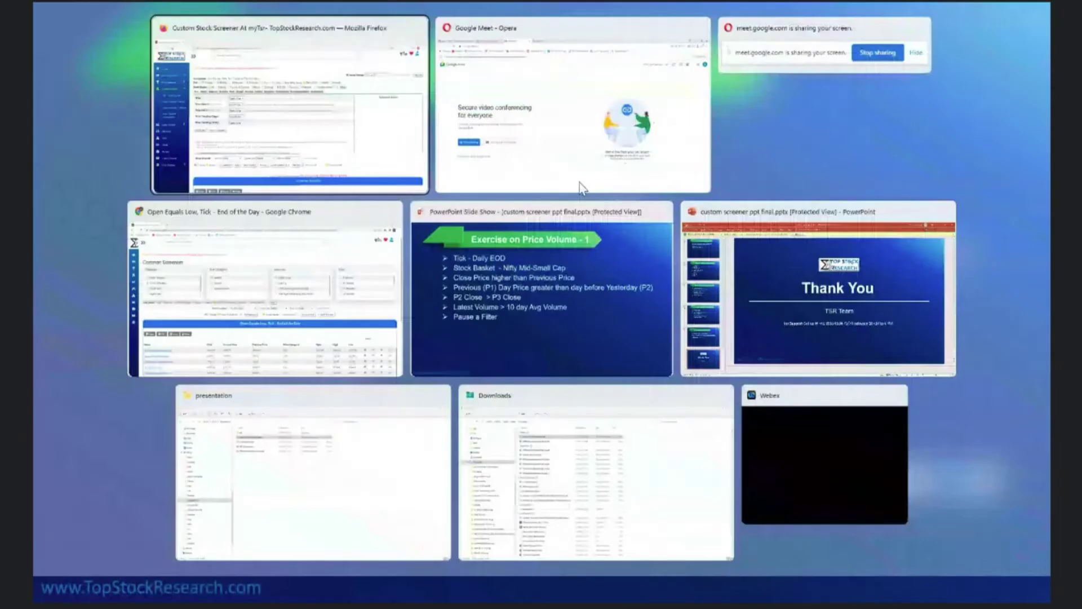
{"action": "left_click", "coordinate": [498, 271]}
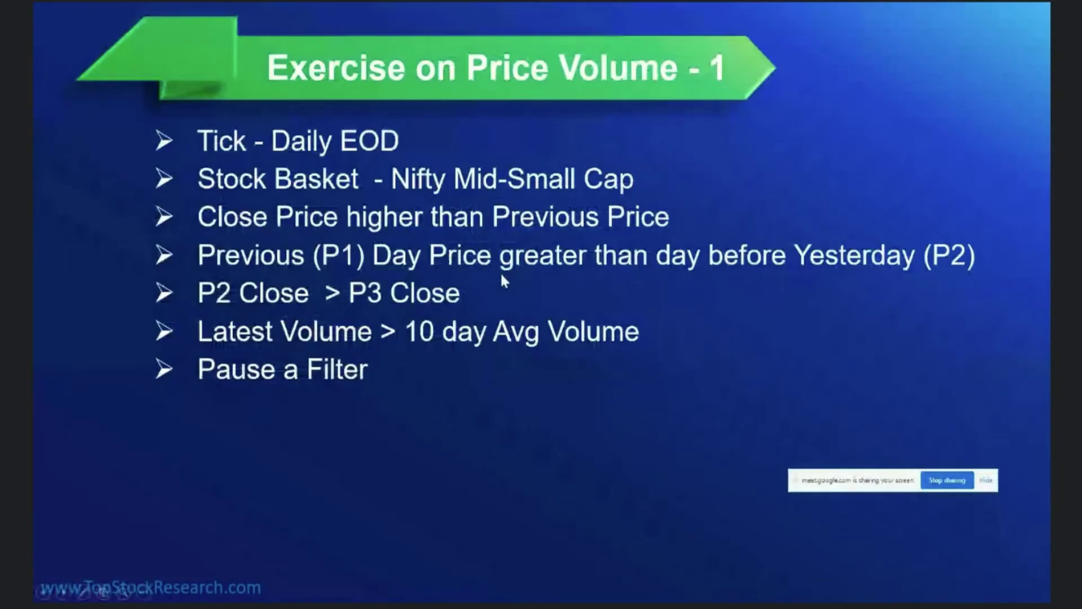
{"action": "key", "text": "alt+Tab"}
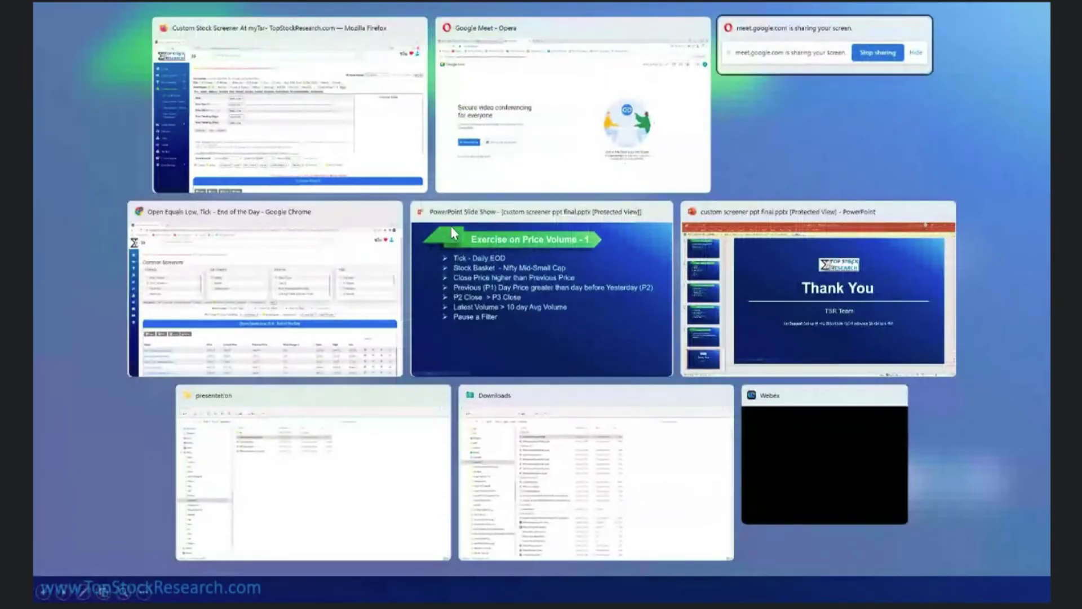
{"action": "left_click", "coordinate": [310, 128]}
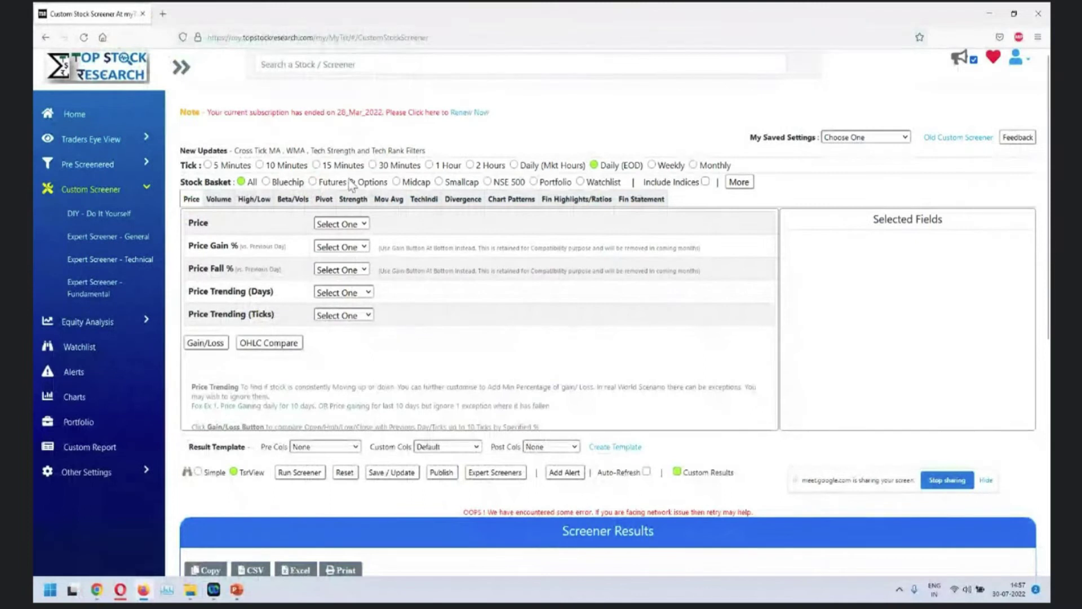
Choose NIFTY MidSmallcap 400 from the broad based indices as the stock basket and view its stock list
{"action": "left_click", "coordinate": [739, 181]}
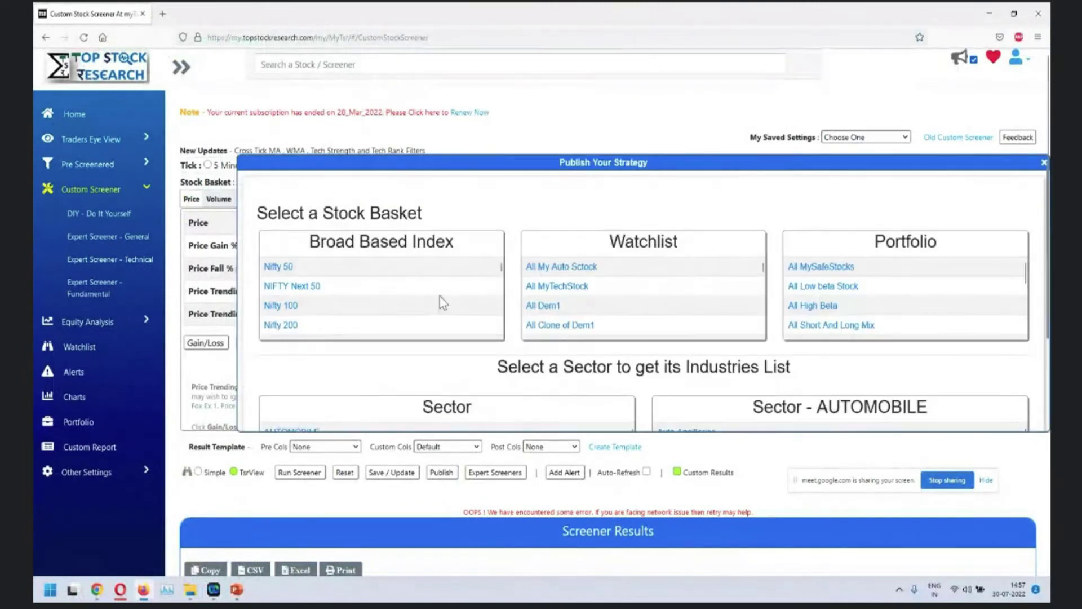
{"action": "scroll", "coordinate": [441, 293], "scroll_direction": "down", "scroll_amount": 2}
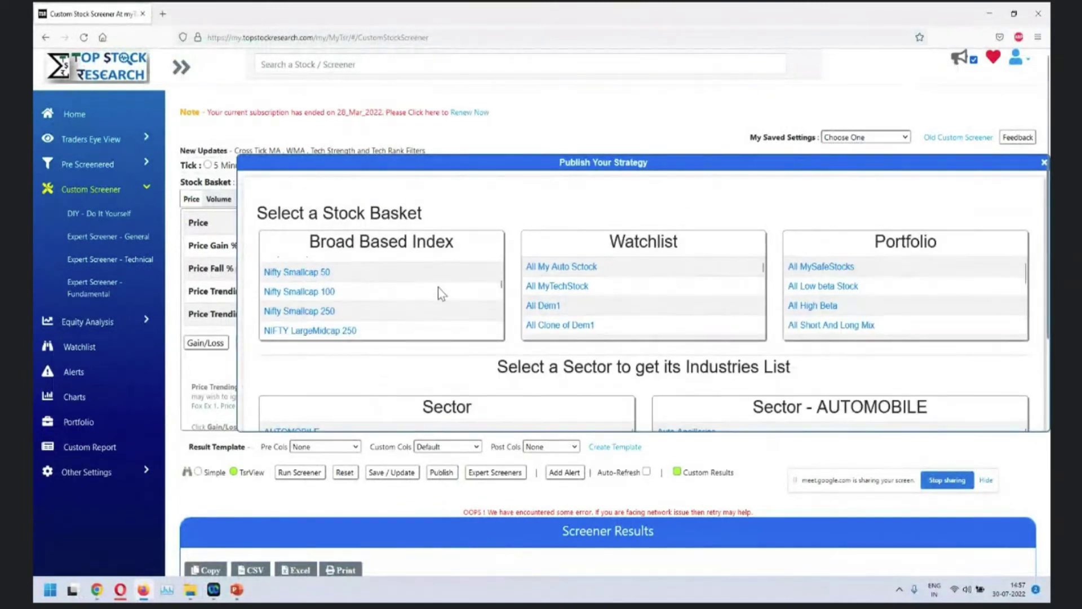
{"action": "scroll", "coordinate": [441, 293], "scroll_direction": "down", "scroll_amount": 3}
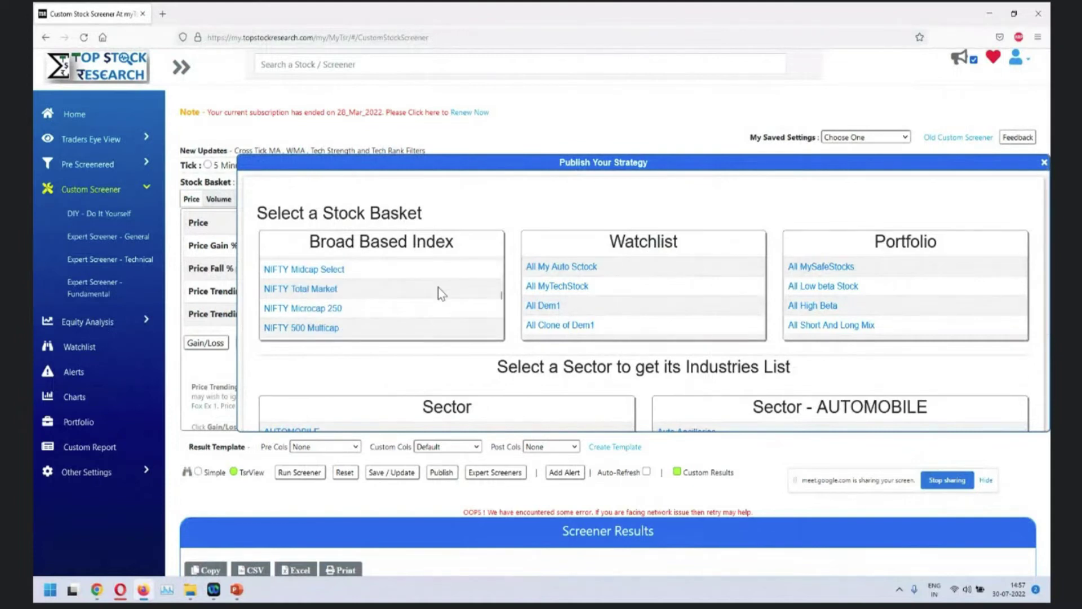
{"action": "scroll", "coordinate": [441, 293], "scroll_direction": "up", "scroll_amount": 2}
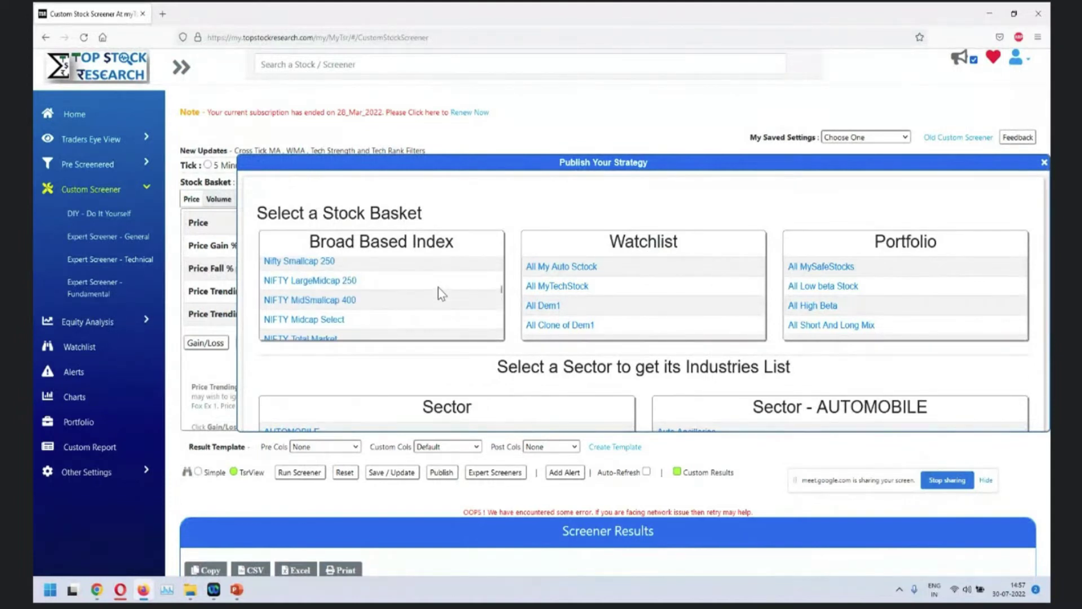
{"action": "left_click", "coordinate": [322, 300]}
{"action": "scroll", "coordinate": [558, 295], "scroll_direction": "down", "scroll_amount": 10}
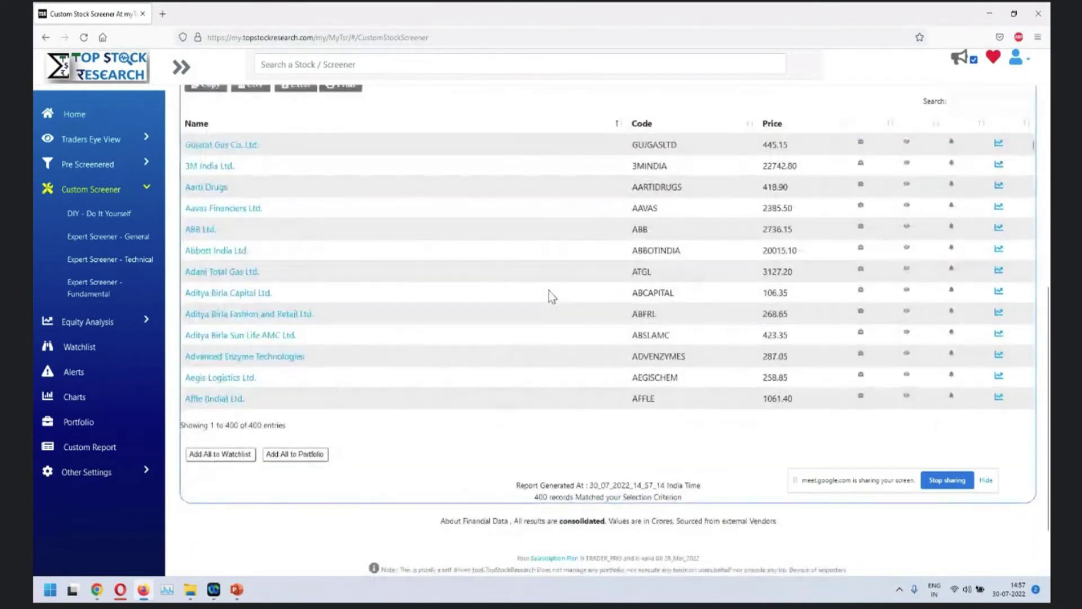
Check the close price requirement in the PowerPoint exercise slide and return to the custom stock screener in Firefox
{"action": "key", "text": "super+Tab"}
{"action": "left_click", "coordinate": [553, 277]}
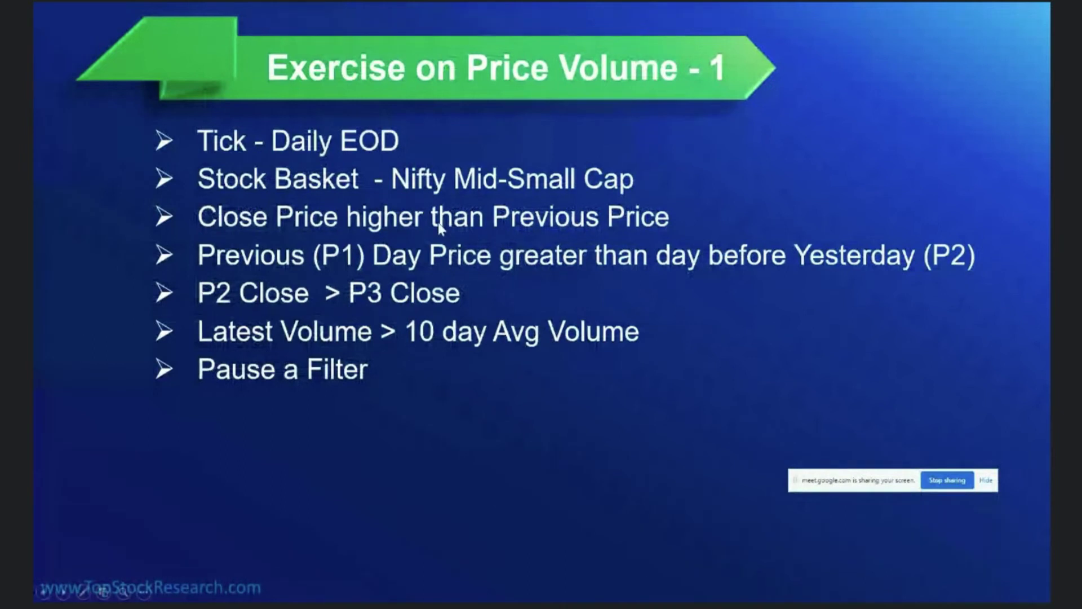
{"action": "key", "text": "super+Tab"}
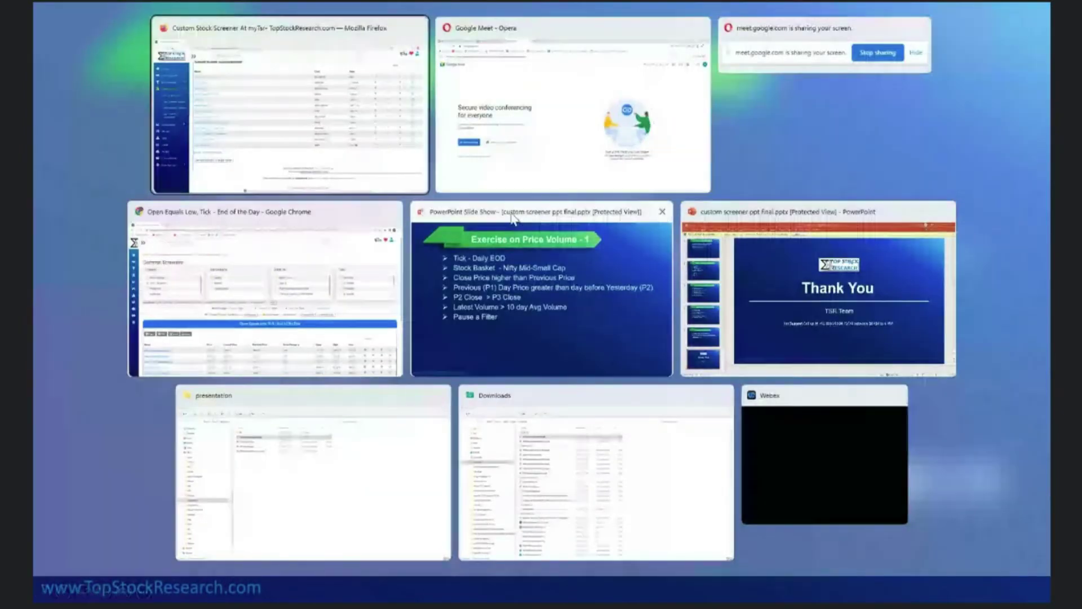
{"action": "left_click", "coordinate": [497, 261]}
{"action": "key", "text": "super+Tab"}
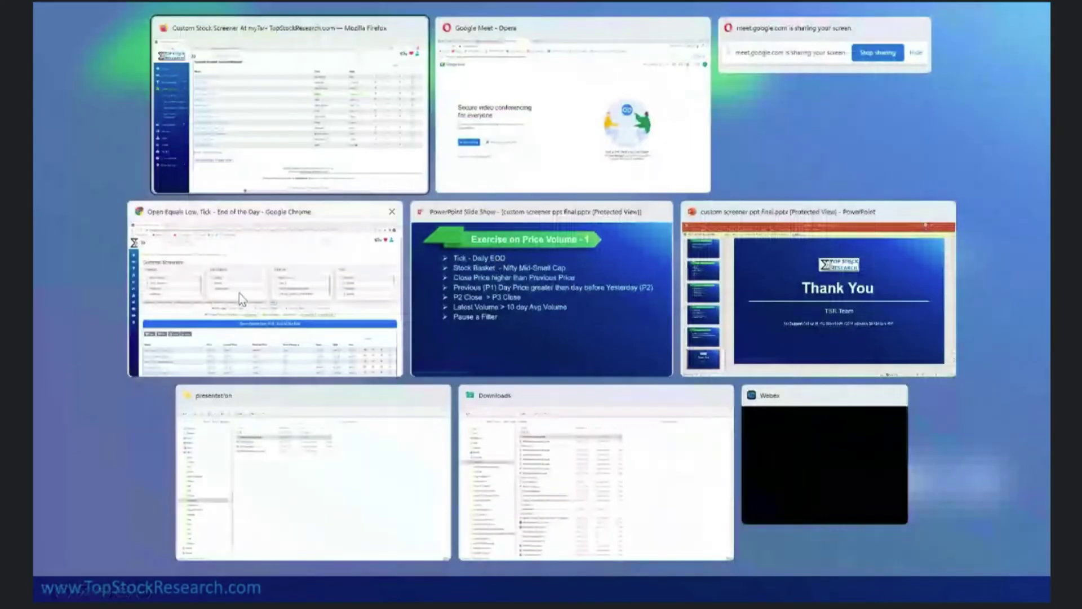
{"action": "left_click", "coordinate": [290, 152]}
Add an OHLC Compare condition for the Latest tick's Close above the Previous (P-1) tick's Close
{"action": "scroll", "coordinate": [242, 228], "scroll_direction": "up", "scroll_amount": 7}
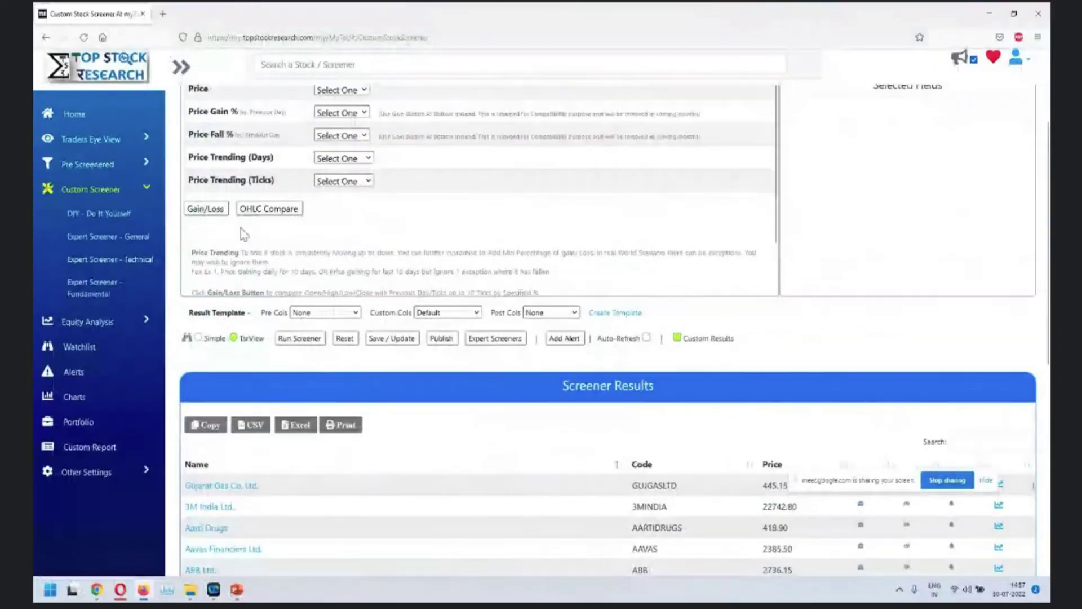
{"action": "left_click", "coordinate": [265, 323]}
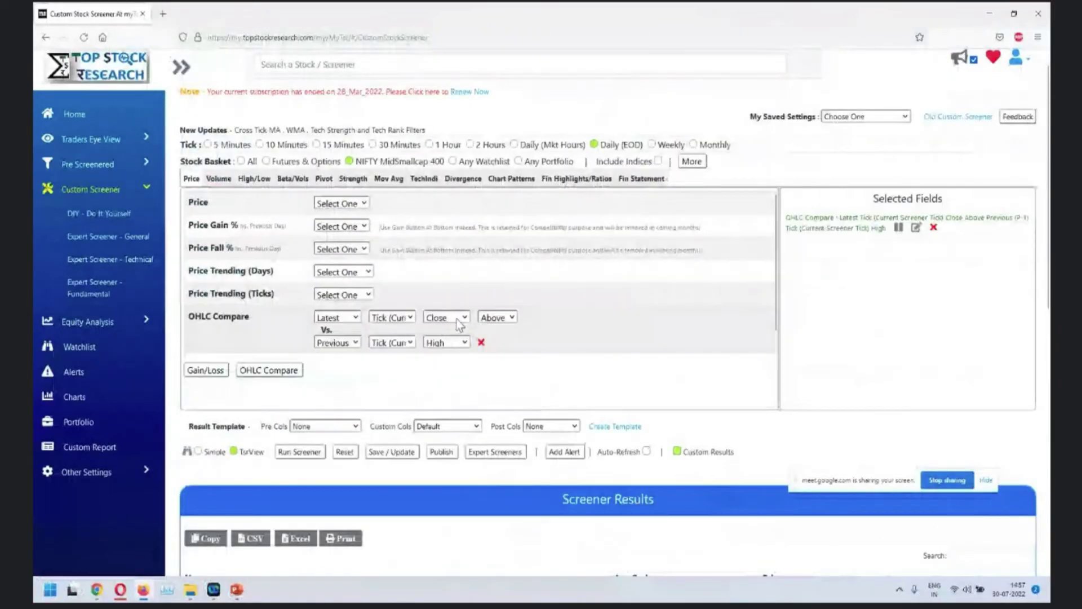
{"action": "left_click", "coordinate": [444, 342]}
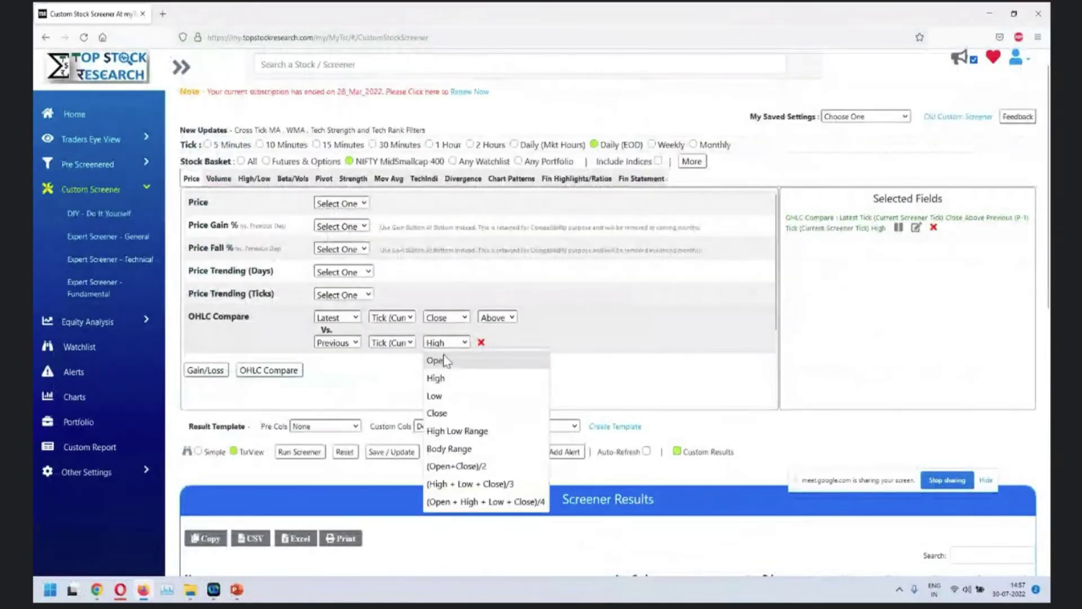
{"action": "left_click", "coordinate": [437, 413]}
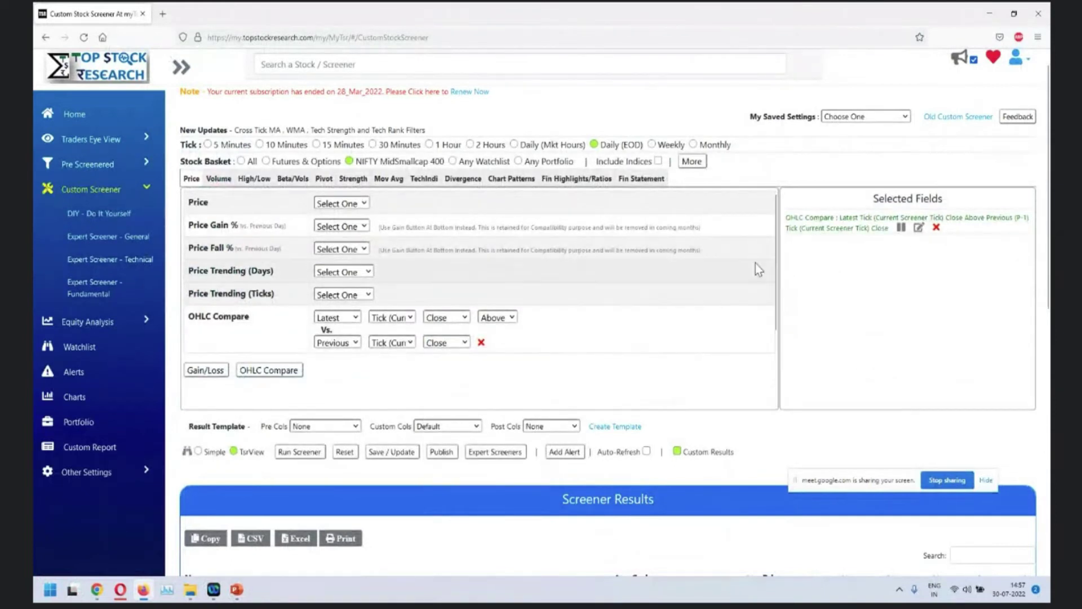
Run the screener with the close price condition and view the matching stocks
{"action": "scroll", "coordinate": [844, 296], "scroll_direction": "down", "scroll_amount": 3}
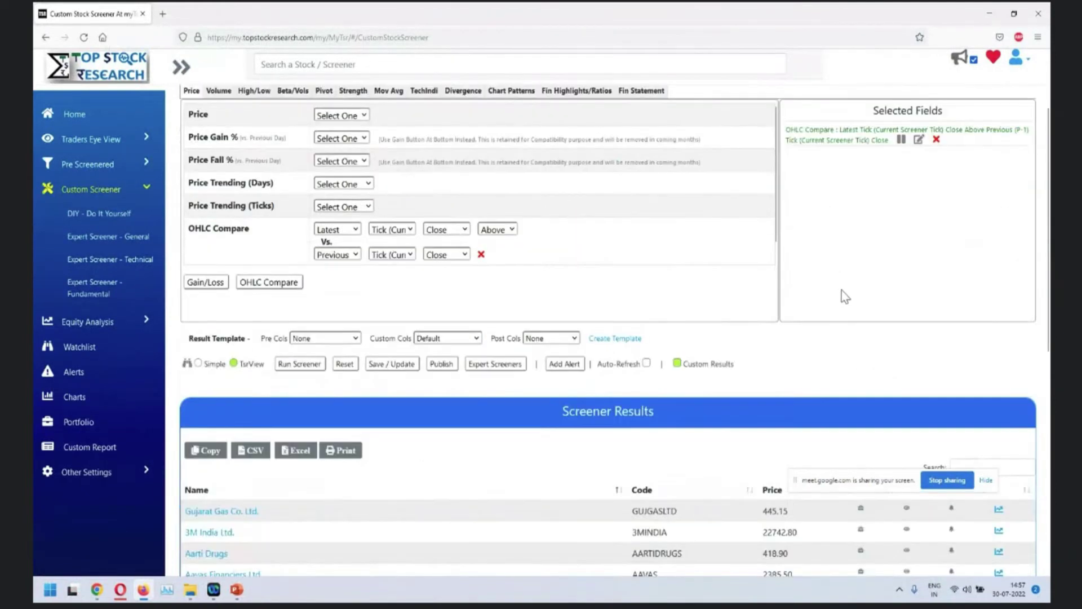
{"action": "left_click", "coordinate": [294, 338]}
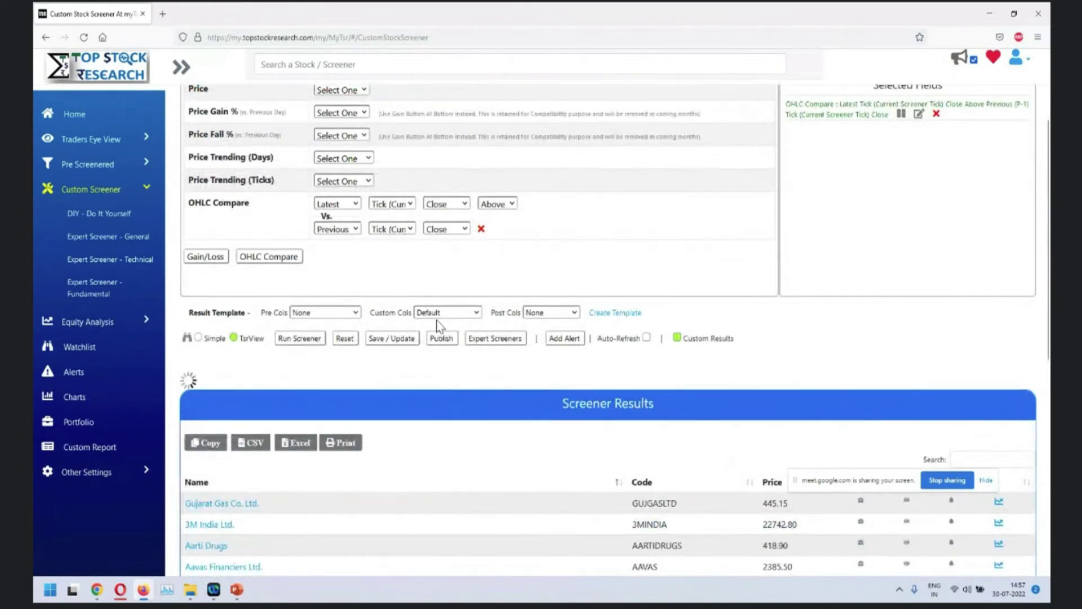
{"action": "scroll", "coordinate": [439, 329], "scroll_direction": "down", "scroll_amount": 7}
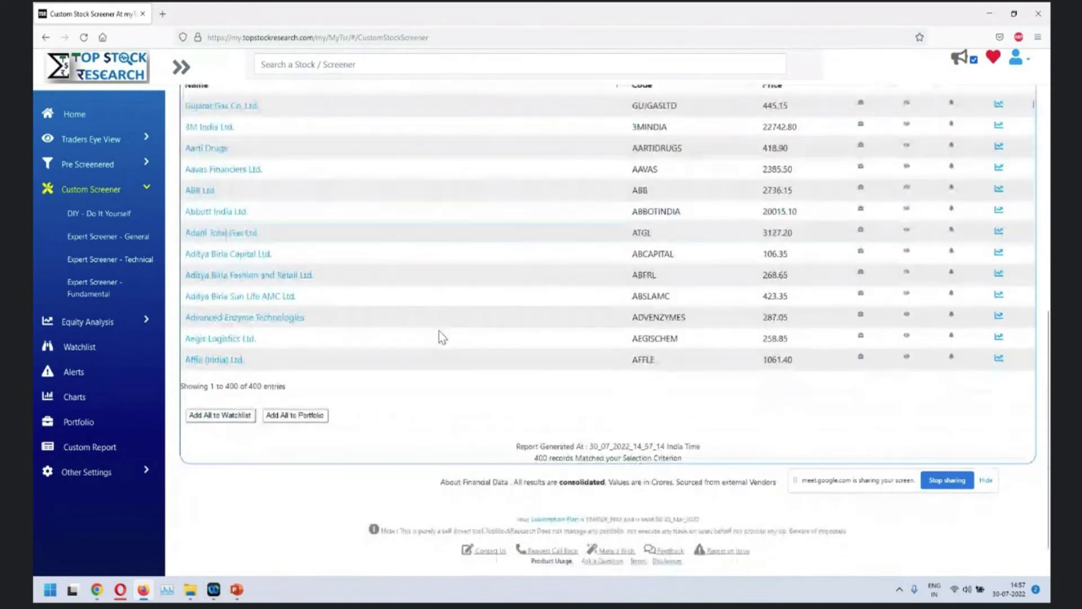
{"action": "scroll", "coordinate": [438, 331], "scroll_direction": "up", "scroll_amount": 3}
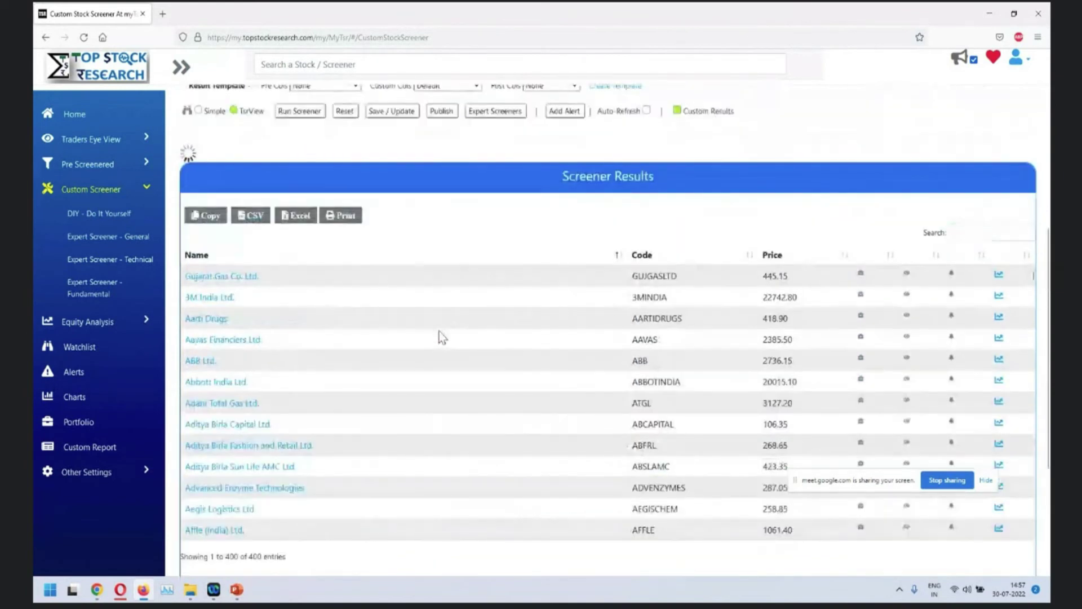
{"action": "left_click", "coordinate": [305, 115]}
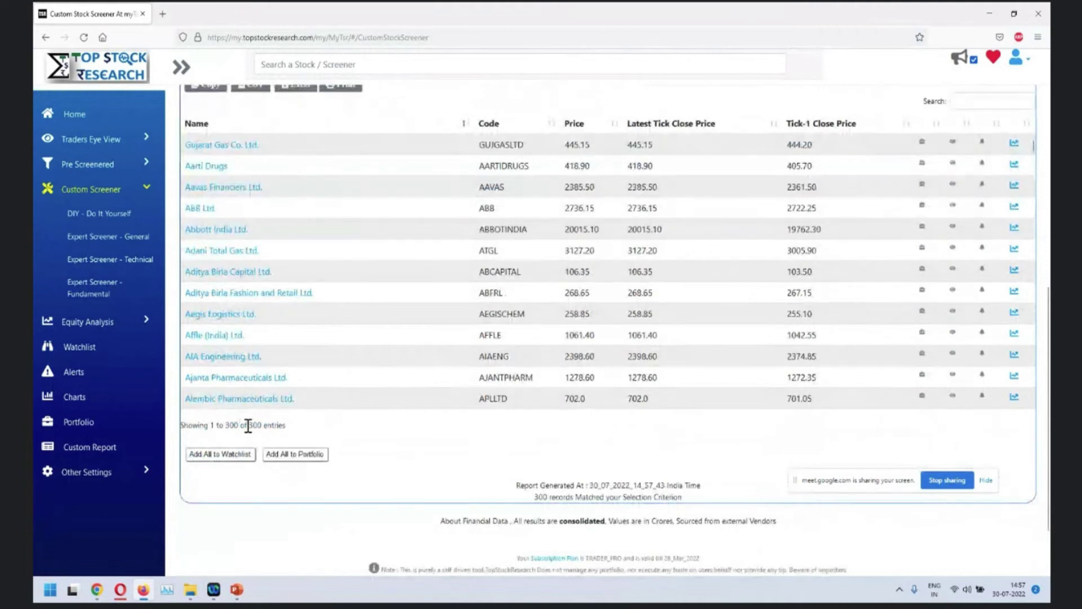
Read the P1, P2 and P3 price requirements on the PowerPoint exercise slide and return to the Firefox screener
{"action": "key", "text": "alt+Tab"}
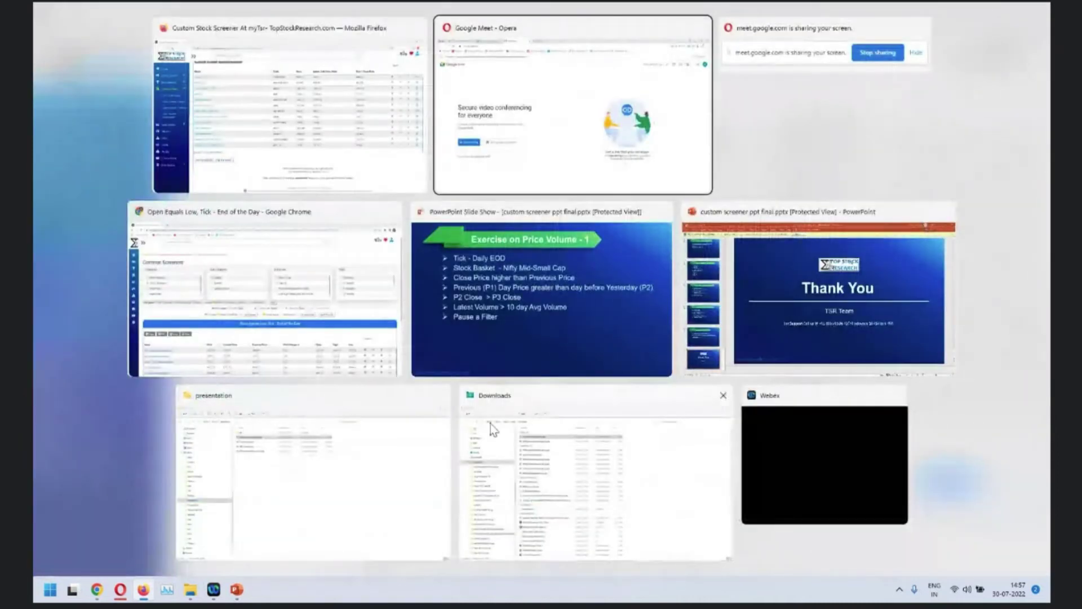
{"action": "left_click", "coordinate": [541, 299]}
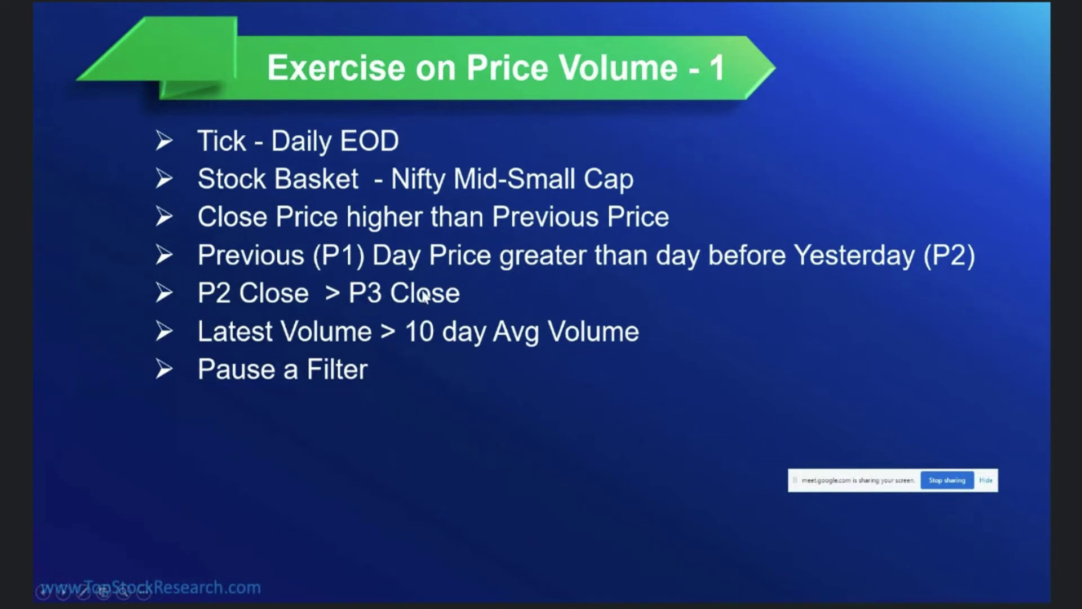
{"action": "key", "text": "super+Tab"}
{"action": "left_click", "coordinate": [289, 83]}
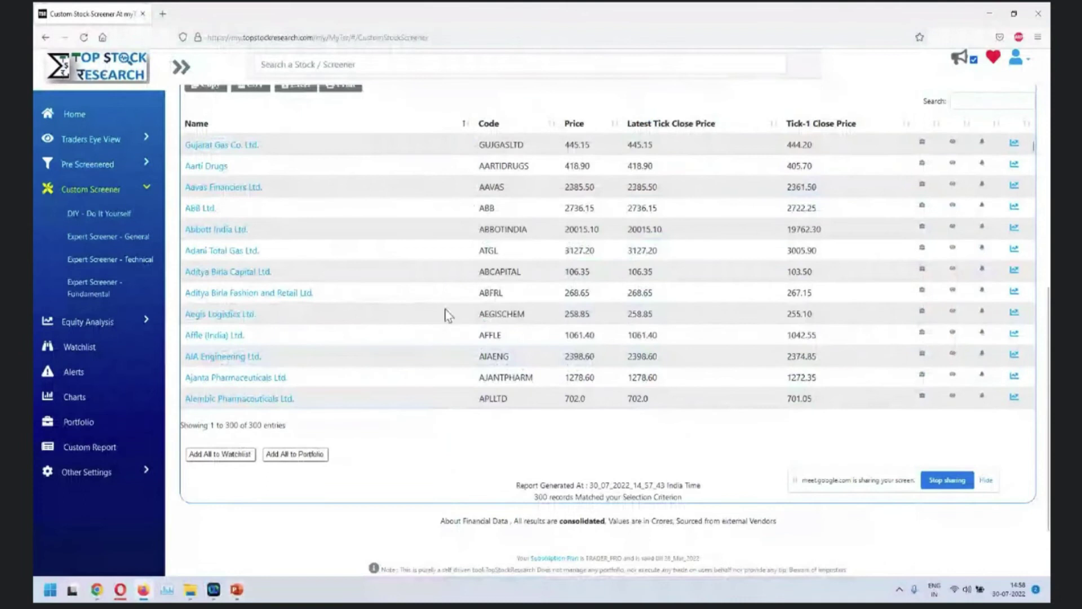
Add a second OHLC Compare condition with the Previous (P-1) tick's Close above the (P-2) tick
{"action": "scroll", "coordinate": [447, 314], "scroll_direction": "up", "scroll_amount": 7}
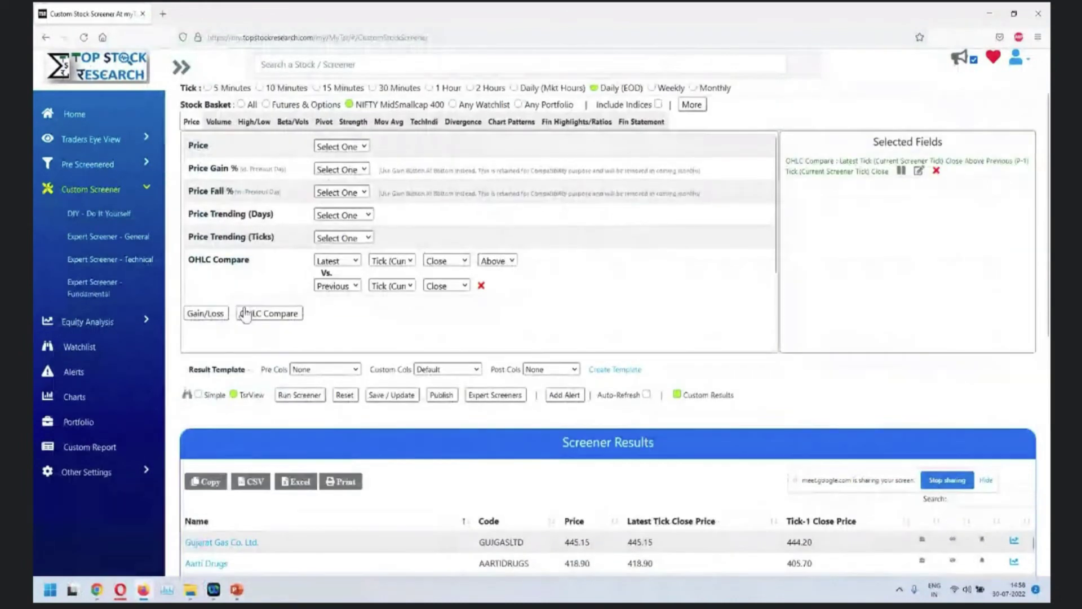
{"action": "left_click", "coordinate": [268, 310]}
{"action": "left_click", "coordinate": [338, 309]}
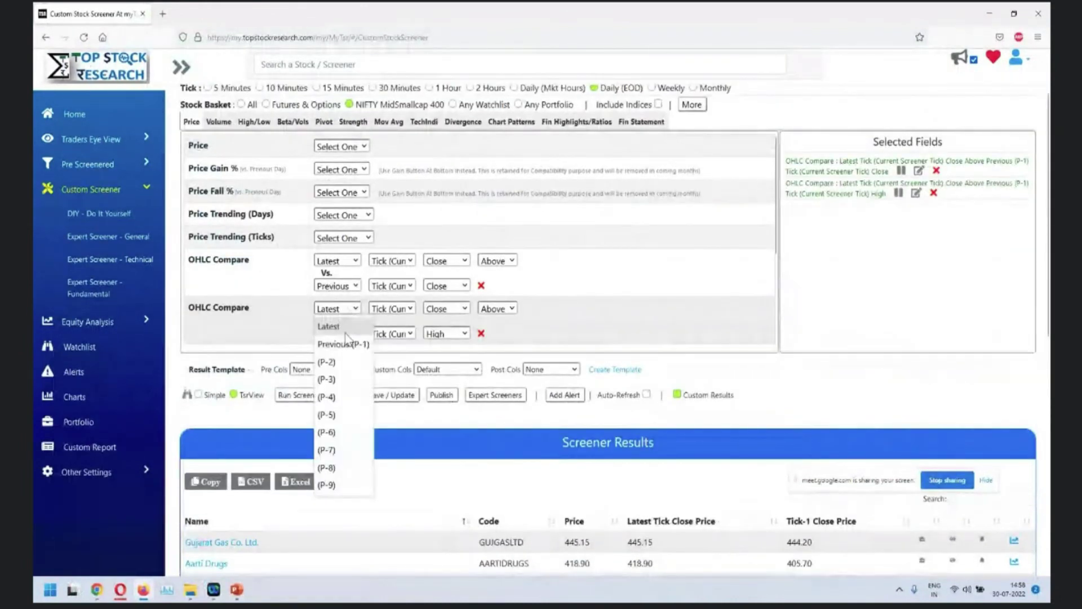
{"action": "left_click", "coordinate": [351, 341]}
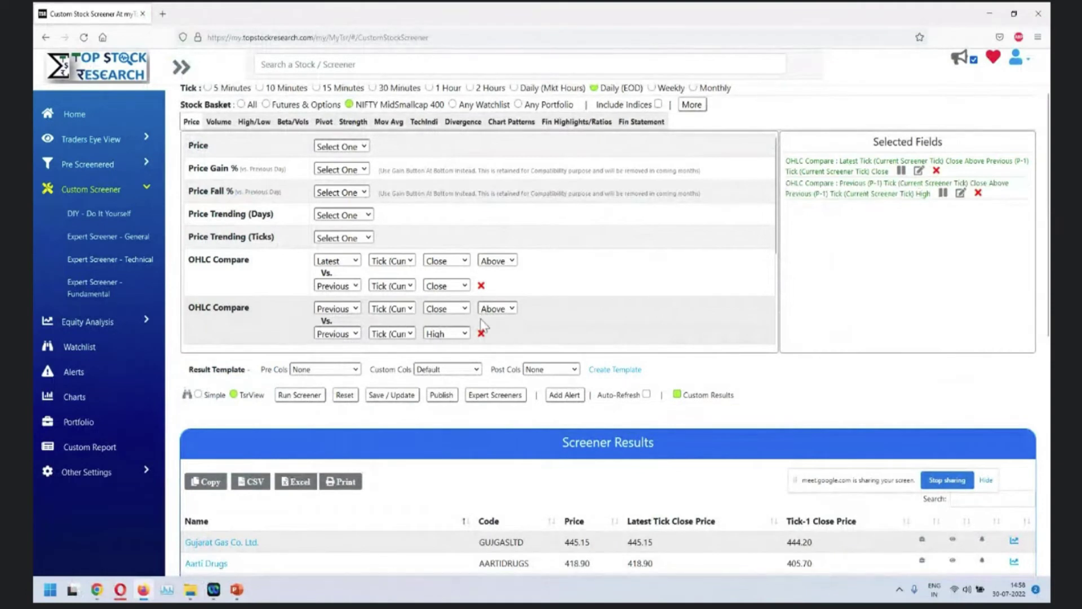
{"action": "left_click", "coordinate": [337, 334]}
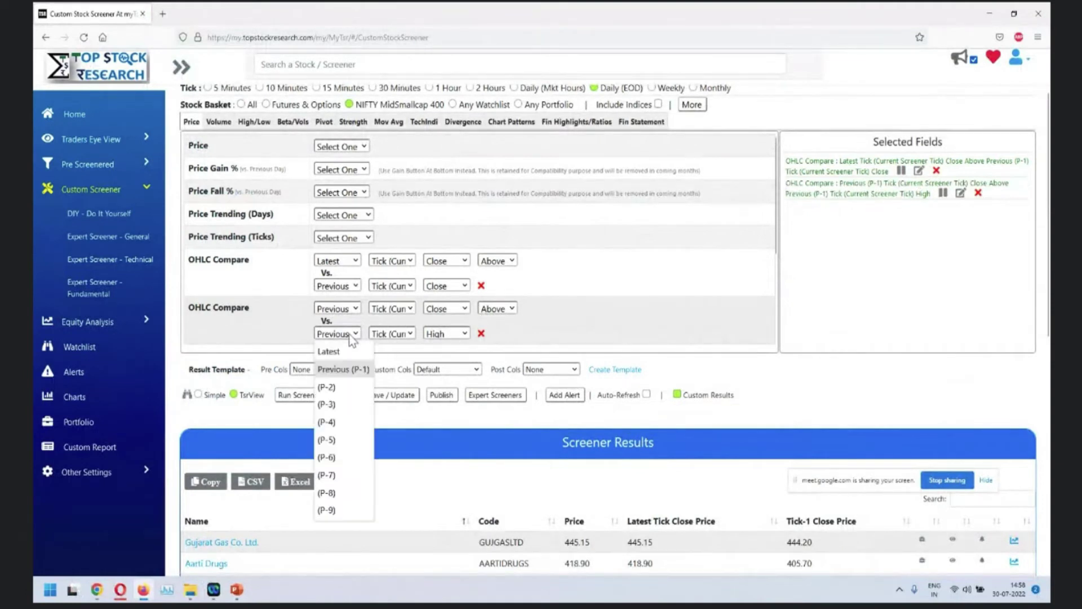
{"action": "left_click", "coordinate": [339, 387]}
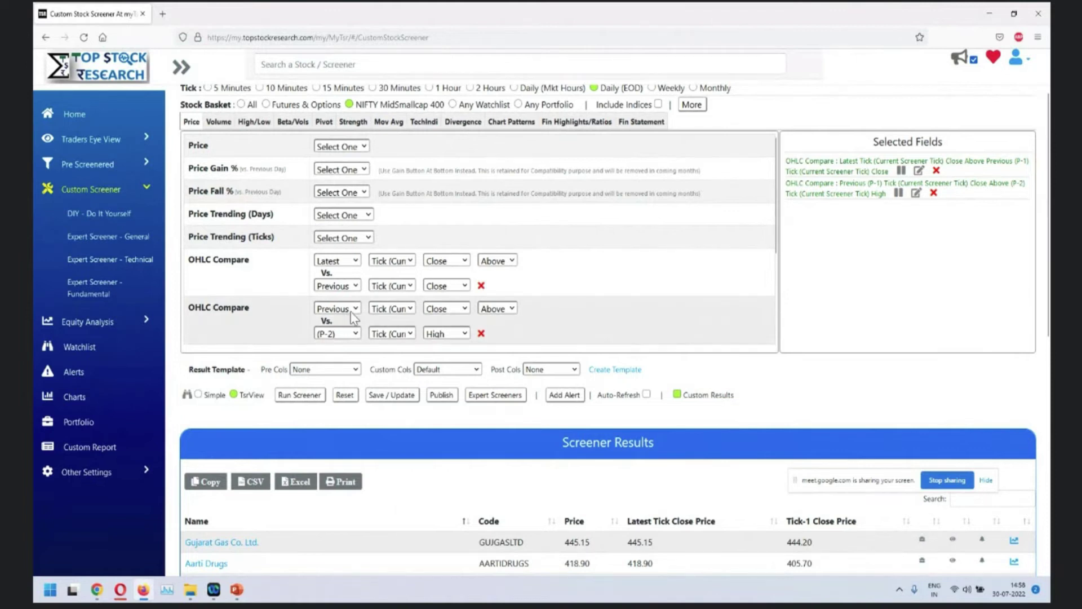
Add a third OHLC Compare condition for the (P-2) tick's Close above the (P-3) tick's Close
{"action": "scroll", "coordinate": [633, 253], "scroll_direction": "down", "scroll_amount": 2}
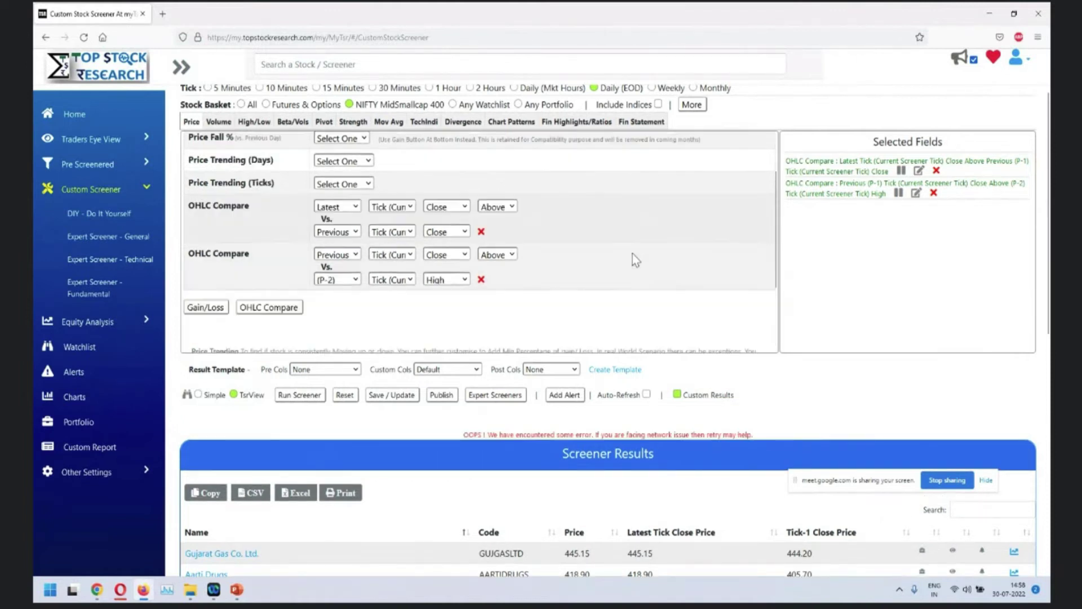
{"action": "scroll", "coordinate": [632, 254], "scroll_direction": "down", "scroll_amount": 1}
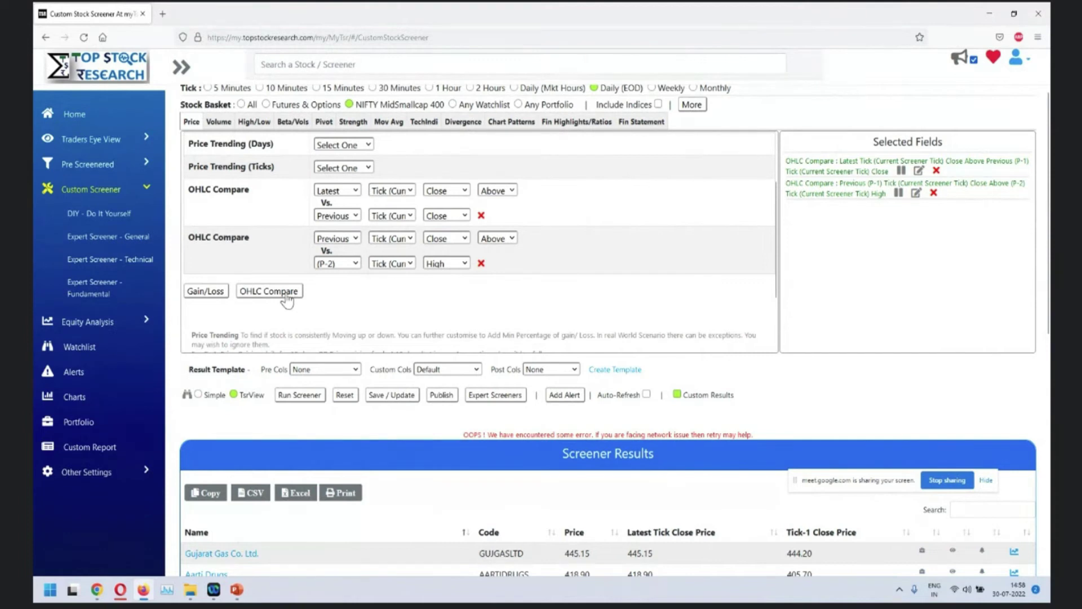
{"action": "left_click", "coordinate": [269, 291]}
{"action": "left_click", "coordinate": [340, 294]}
{"action": "left_click", "coordinate": [340, 348]}
{"action": "left_click", "coordinate": [347, 311]}
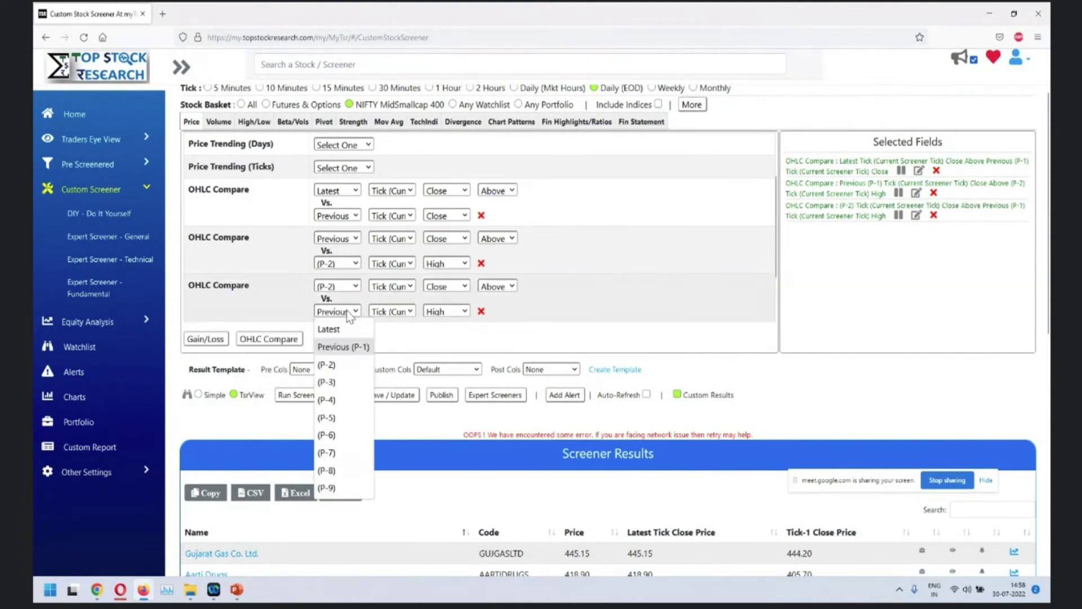
{"action": "left_click", "coordinate": [338, 380]}
{"action": "left_click", "coordinate": [444, 311]}
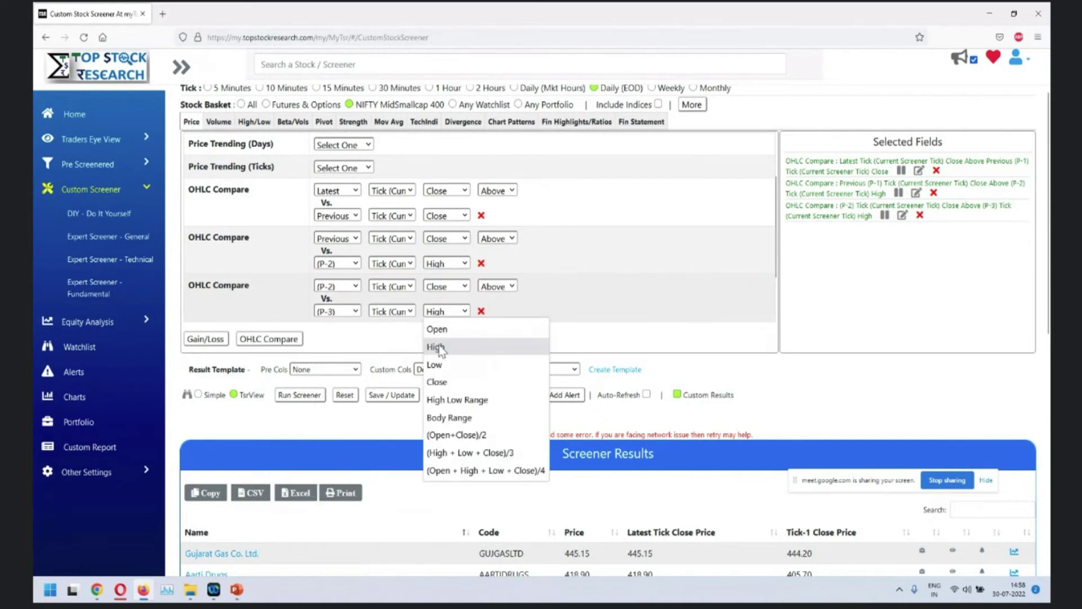
{"action": "left_click", "coordinate": [439, 380]}
Set the second OHLC comparison's (P-2) price to Close and review the selected conditions
{"action": "left_click", "coordinate": [445, 263]}
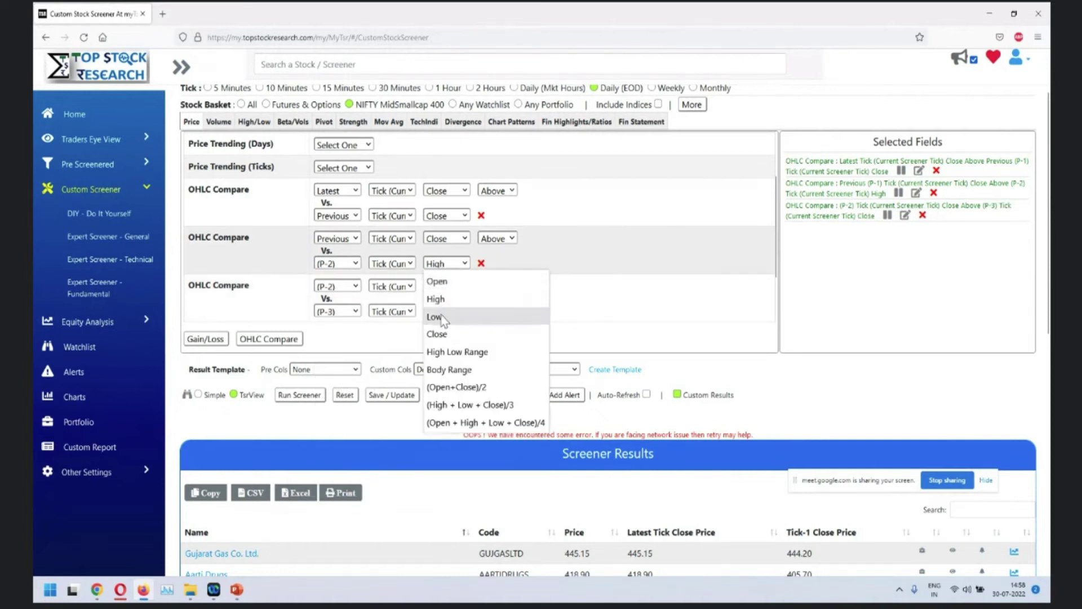
{"action": "left_click", "coordinate": [438, 333]}
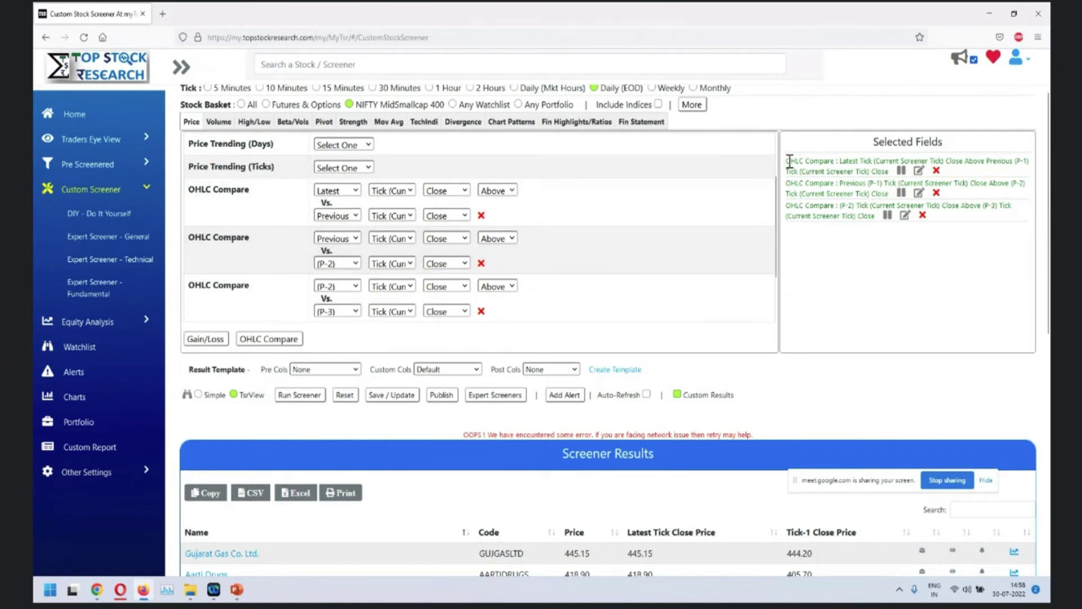
{"action": "left_click_drag", "start_coordinate": [789, 162], "coordinate": [940, 218]}
{"action": "left_click", "coordinate": [947, 221]}
Run the screener with all three OHLC Compare conditions and view the matching stocks
{"action": "left_click", "coordinate": [303, 397]}
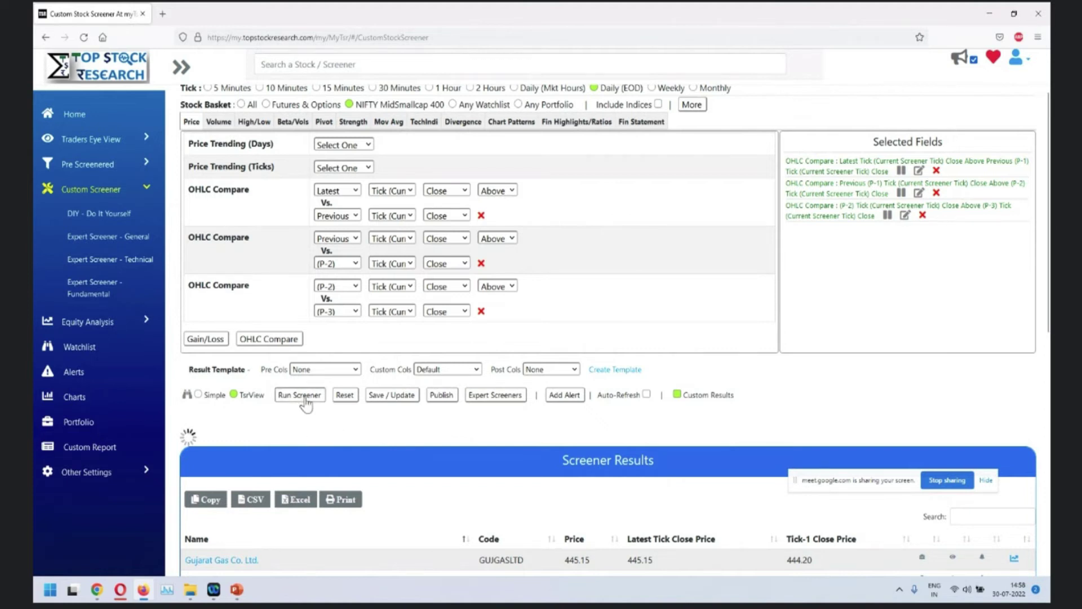
{"action": "scroll", "coordinate": [309, 430], "scroll_direction": "down", "scroll_amount": 2}
{"action": "scroll", "coordinate": [406, 383], "scroll_direction": "down", "scroll_amount": 5}
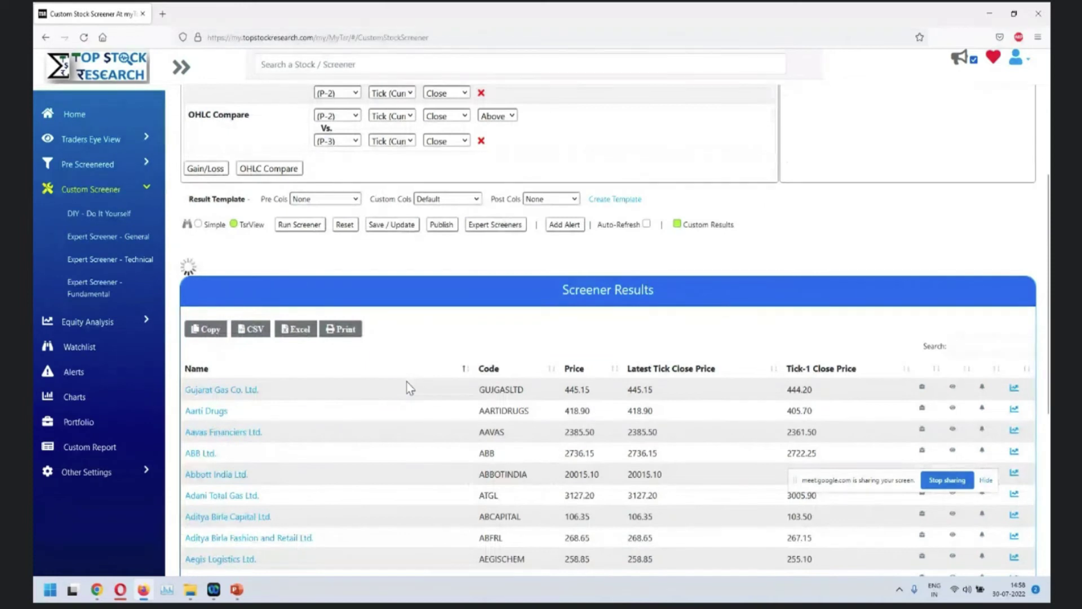
{"action": "left_click", "coordinate": [316, 228]}
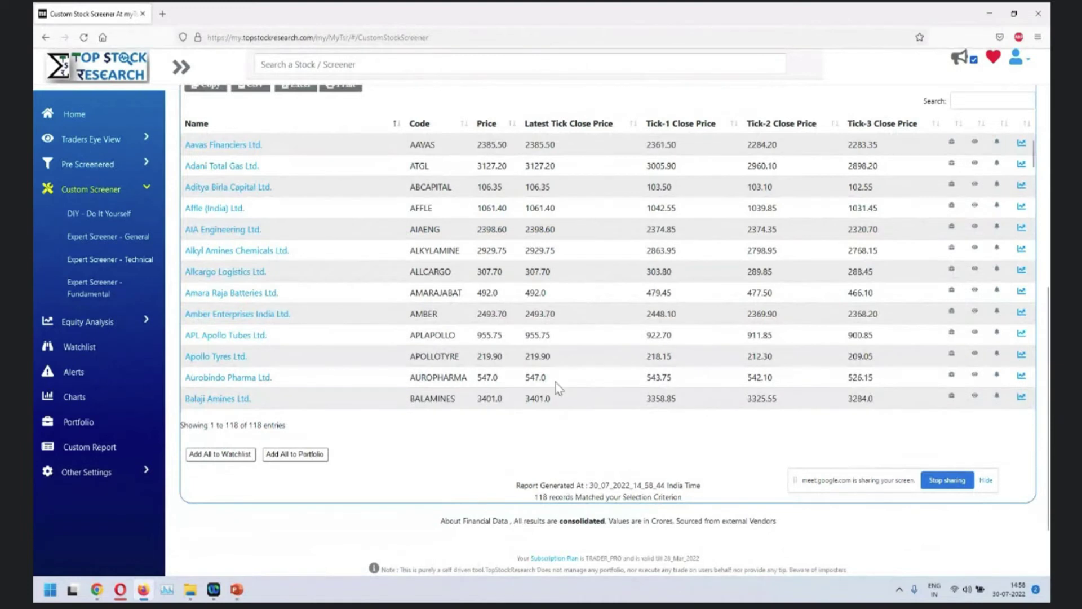
Check the volume requirement on the PowerPoint exercise slide and return to the custom stock screener in Firefox
{"action": "scroll", "coordinate": [783, 296], "scroll_direction": "up", "scroll_amount": 8}
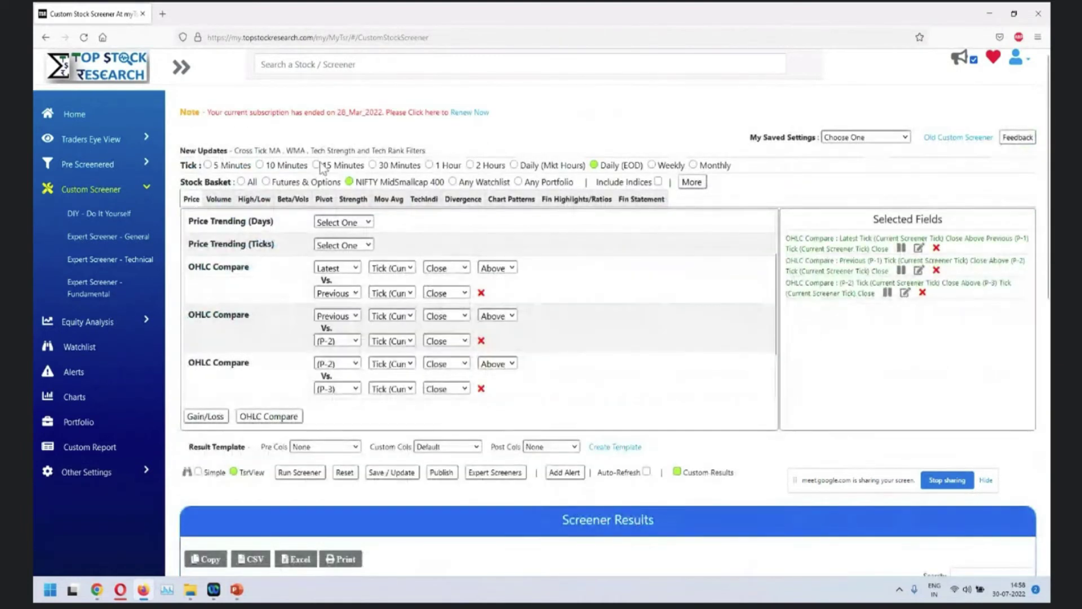
{"action": "key", "text": "super+Tab"}
{"action": "left_click", "coordinate": [521, 259]}
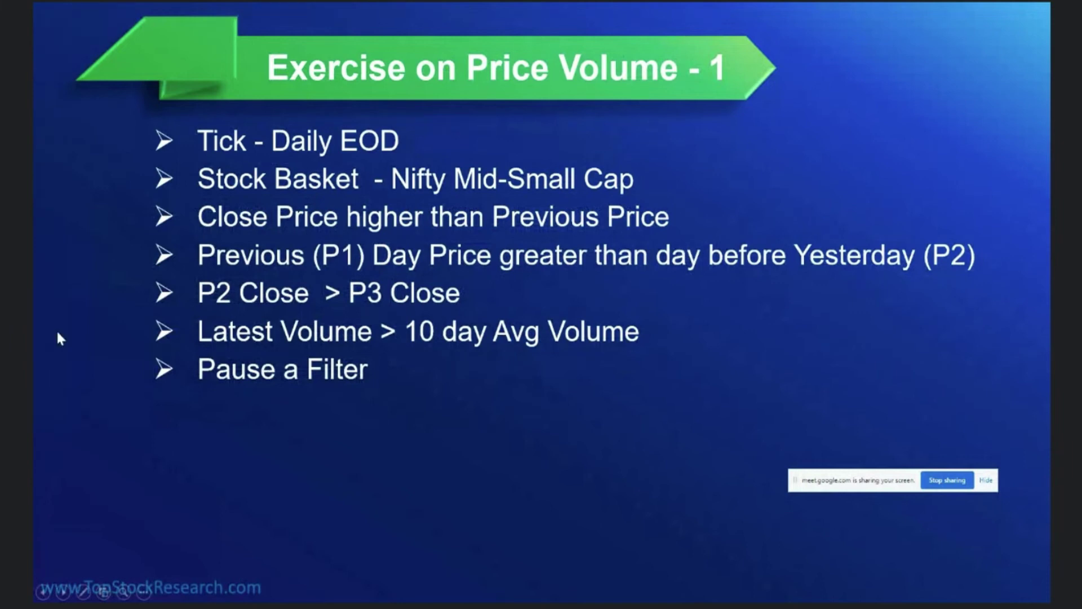
{"action": "key", "text": "super+Tab"}
{"action": "left_click", "coordinate": [289, 107]}
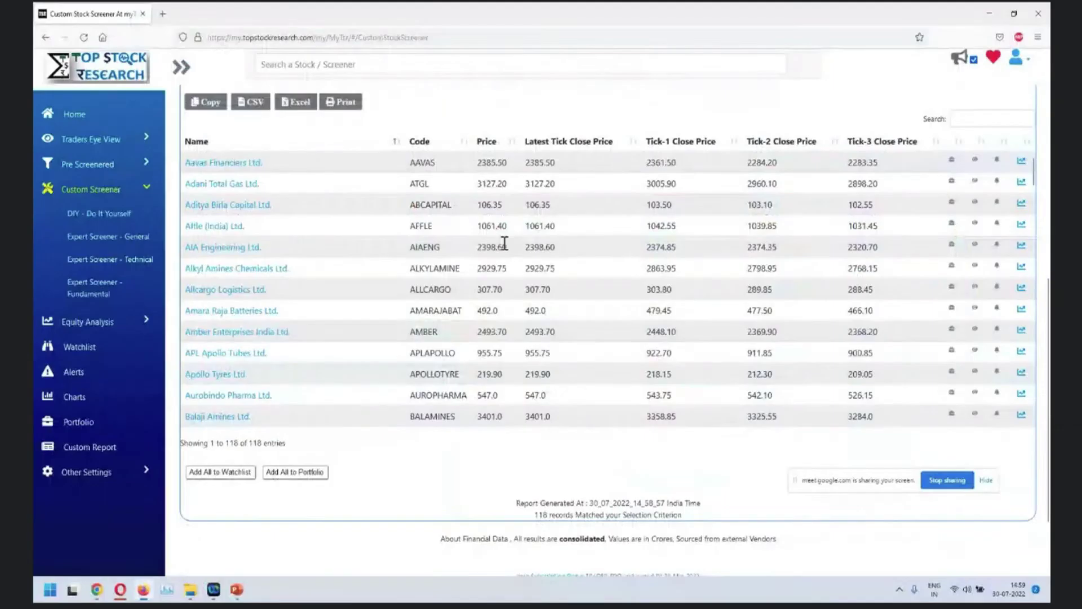
Add a Days Vol Vs. Hist Avg condition for volume greater than 10 % of the previous 10 Days Avg Volume
{"action": "scroll", "coordinate": [504, 243], "scroll_direction": "up", "scroll_amount": 4}
{"action": "scroll", "coordinate": [405, 242], "scroll_direction": "up", "scroll_amount": 4}
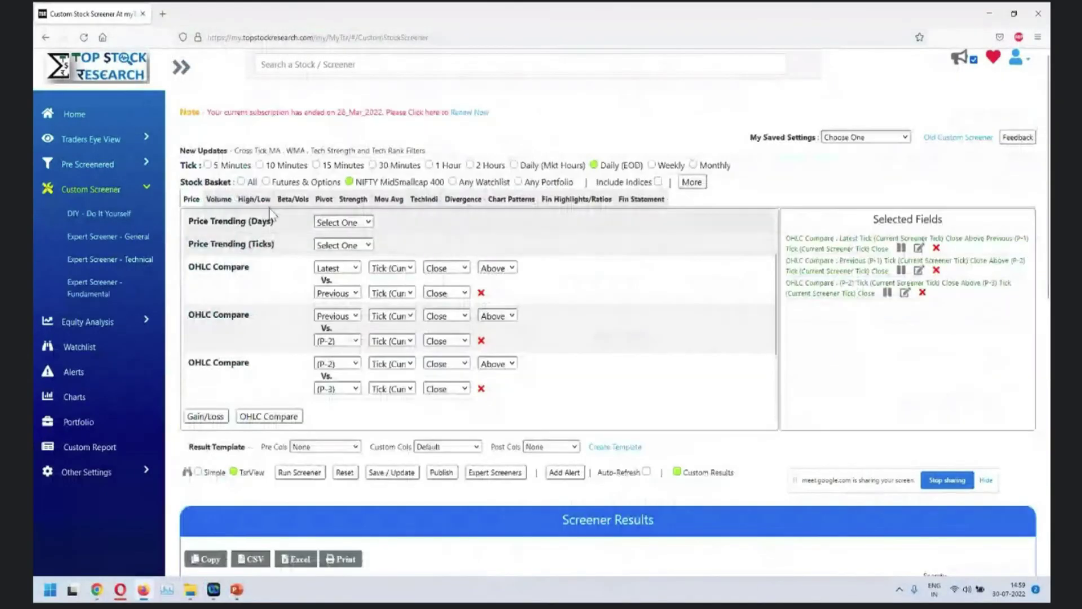
{"action": "left_click", "coordinate": [229, 201]}
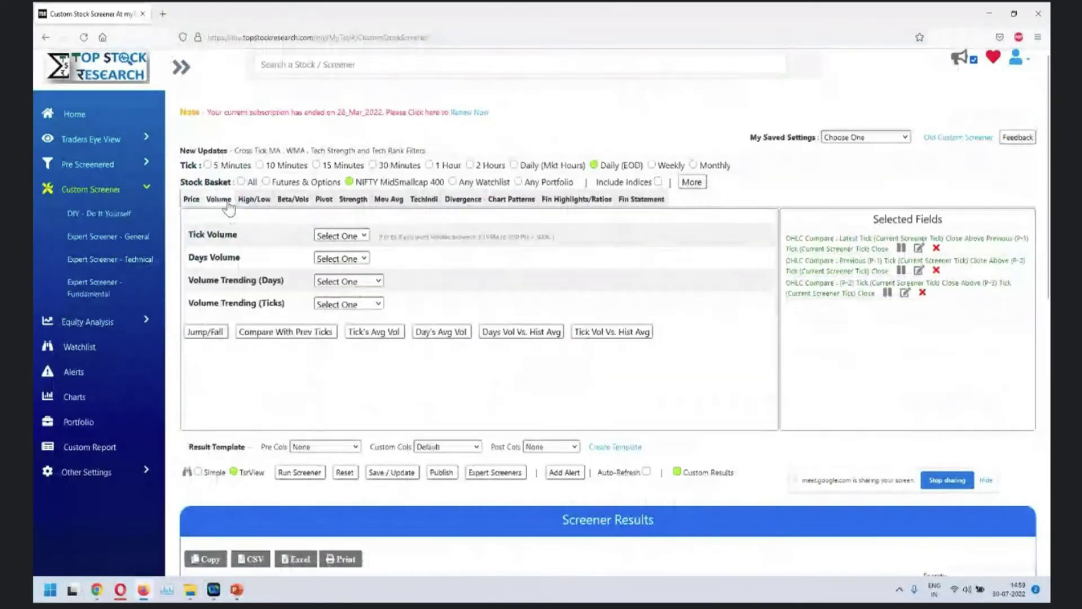
{"action": "left_click", "coordinate": [538, 337]}
{"action": "left_click", "coordinate": [407, 329]}
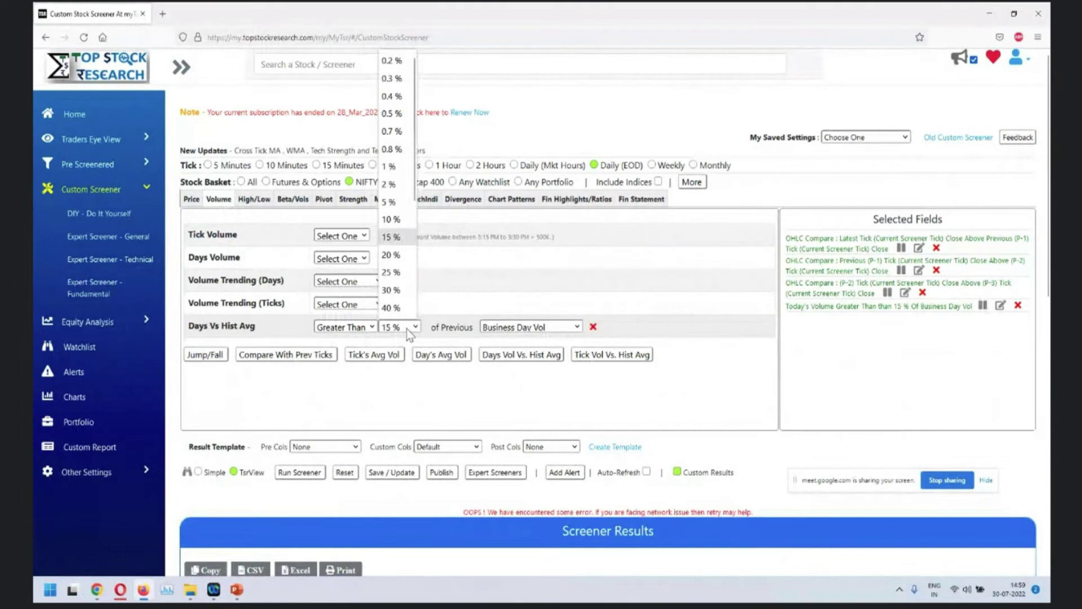
{"action": "left_click", "coordinate": [394, 221]}
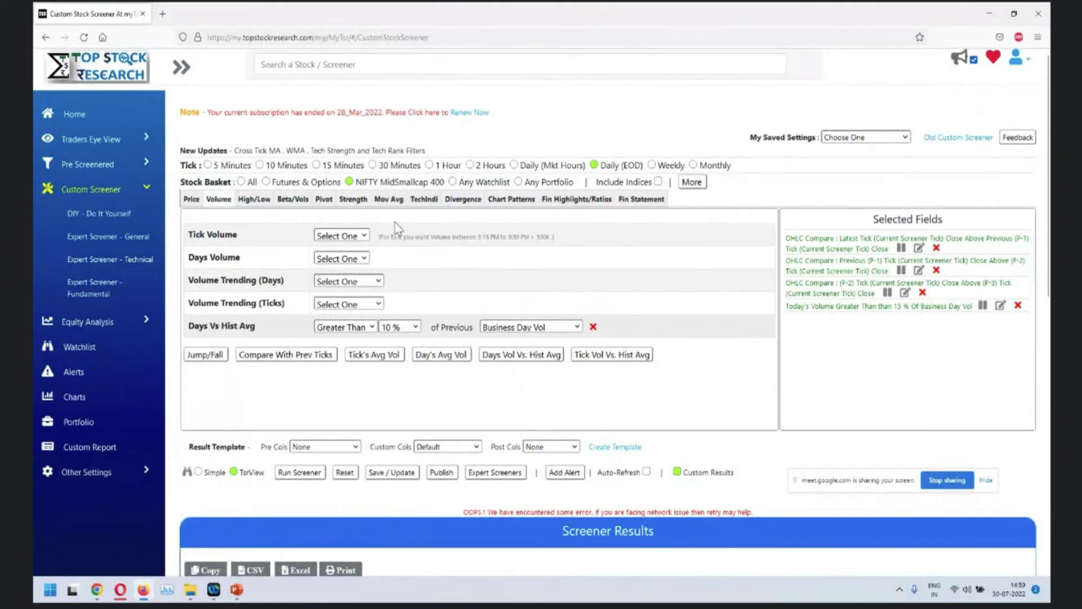
{"action": "left_click", "coordinate": [531, 333]}
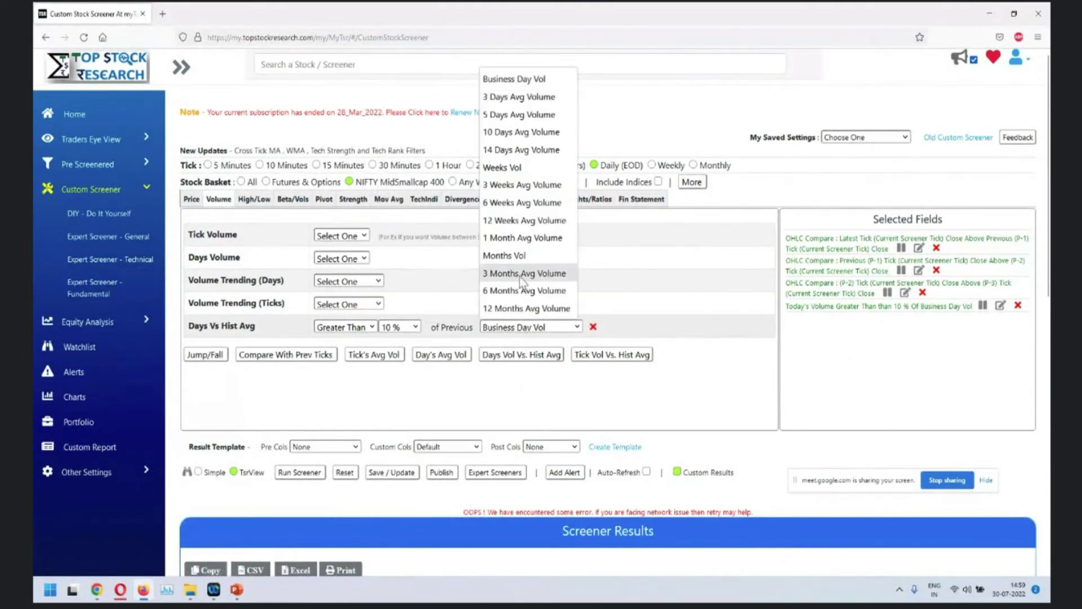
{"action": "left_click", "coordinate": [530, 134]}
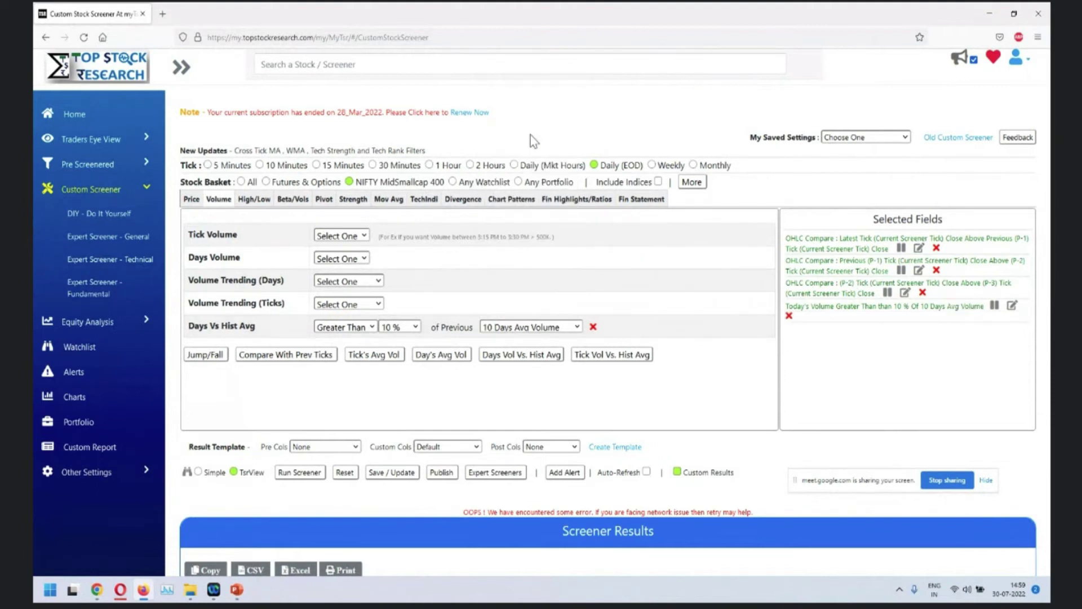
Run the screener with the volume condition included and view the matching stocks
{"action": "left_click", "coordinate": [304, 472]}
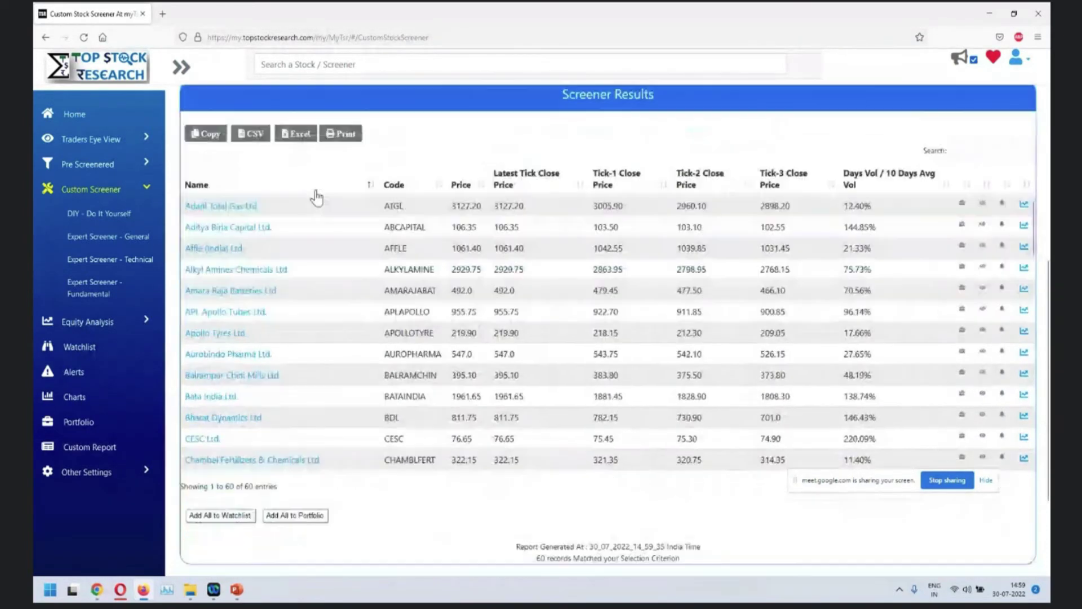
{"action": "left_click_drag", "start_coordinate": [229, 454], "coordinate": [262, 454]}
{"action": "scroll", "coordinate": [772, 329], "scroll_direction": "up", "scroll_amount": 4}
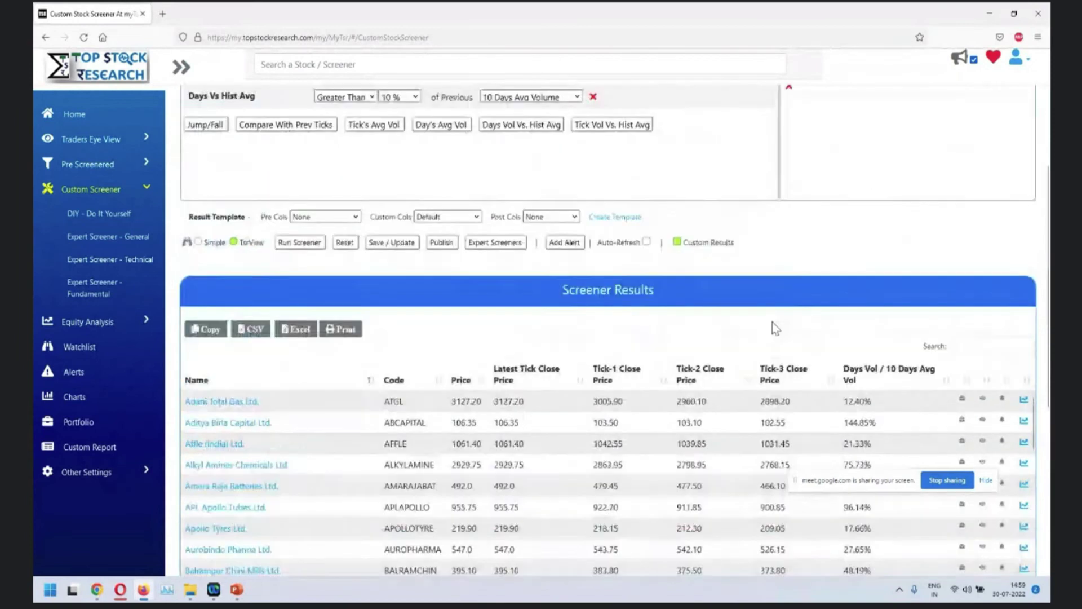
{"action": "scroll", "coordinate": [772, 328], "scroll_direction": "up", "scroll_amount": 5}
{"action": "scroll", "coordinate": [825, 266], "scroll_direction": "up", "scroll_amount": 8}
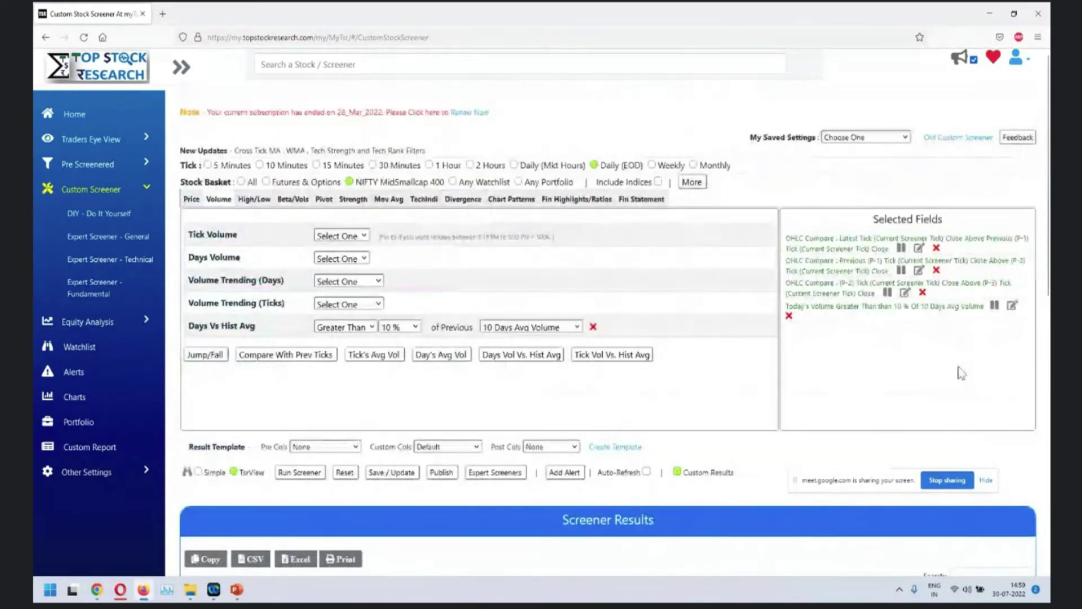
Compare the Days Vol / 10 Days Avg Vol values in the results with the selected price and volume conditions
{"action": "scroll", "coordinate": [958, 370], "scroll_direction": "down", "scroll_amount": 4}
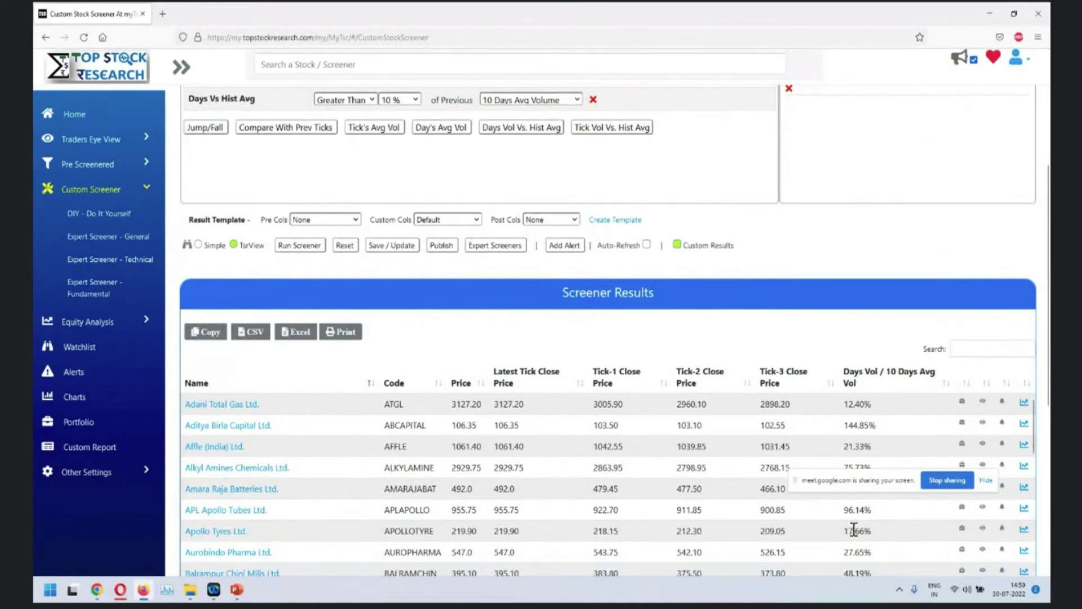
{"action": "scroll", "coordinate": [886, 255], "scroll_direction": "up", "scroll_amount": 3}
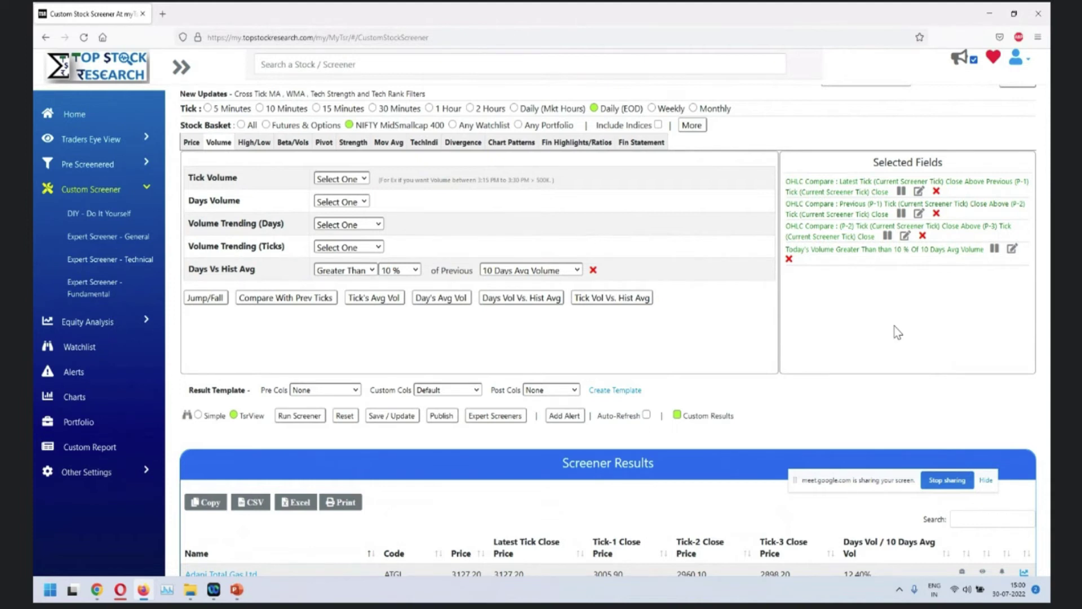
{"action": "scroll", "coordinate": [782, 341], "scroll_direction": "down", "scroll_amount": 5}
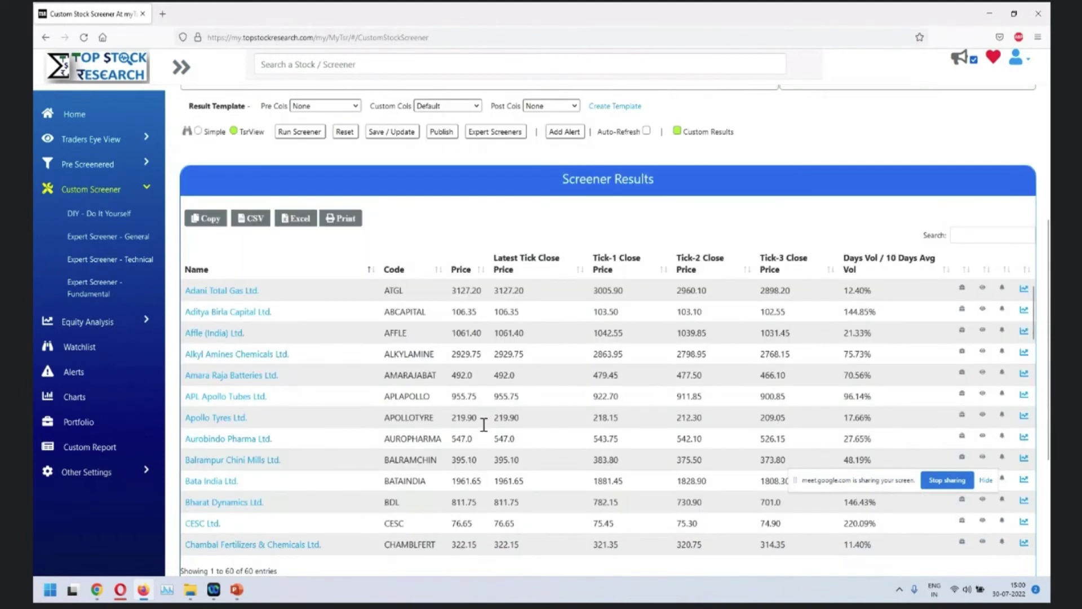
{"action": "scroll", "coordinate": [662, 325], "scroll_direction": "up", "scroll_amount": 4}
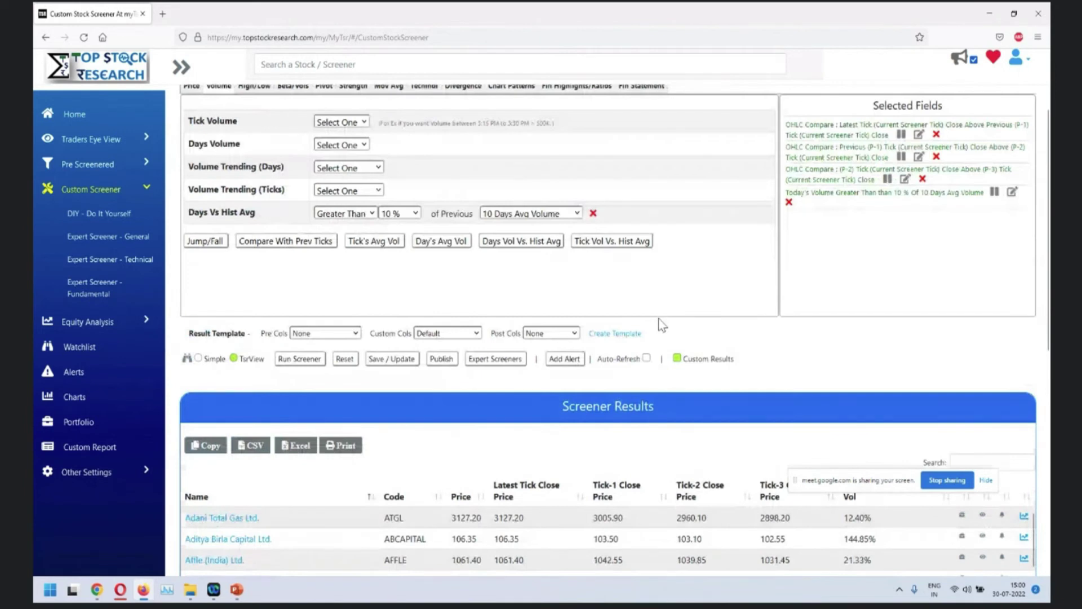
{"action": "scroll", "coordinate": [662, 326], "scroll_direction": "up", "scroll_amount": 2}
{"action": "scroll", "coordinate": [663, 325], "scroll_direction": "down", "scroll_amount": 6}
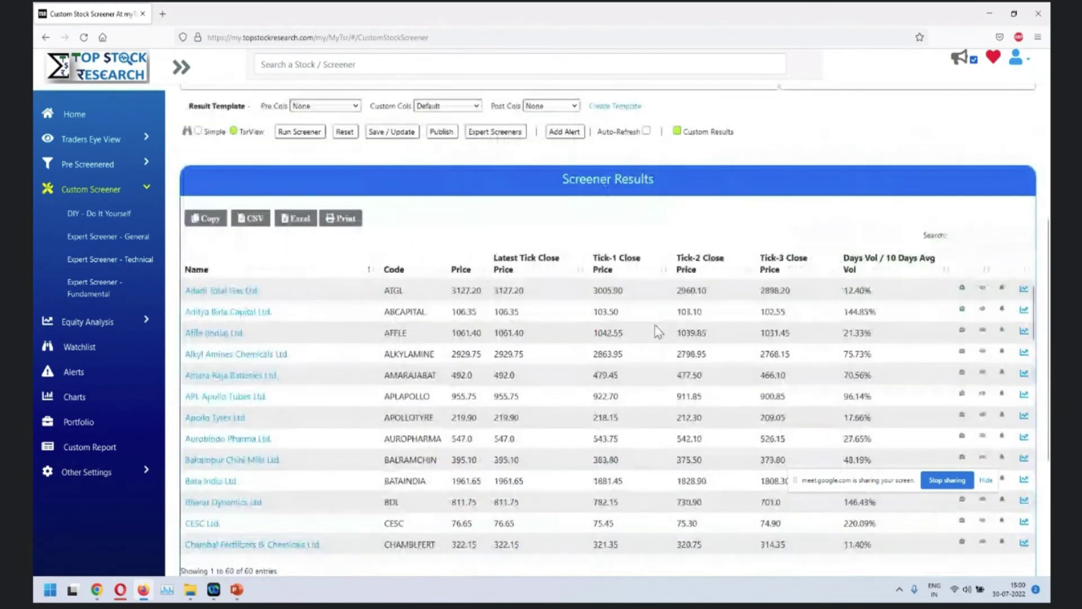
{"action": "scroll", "coordinate": [866, 165], "scroll_direction": "up", "scroll_amount": 4}
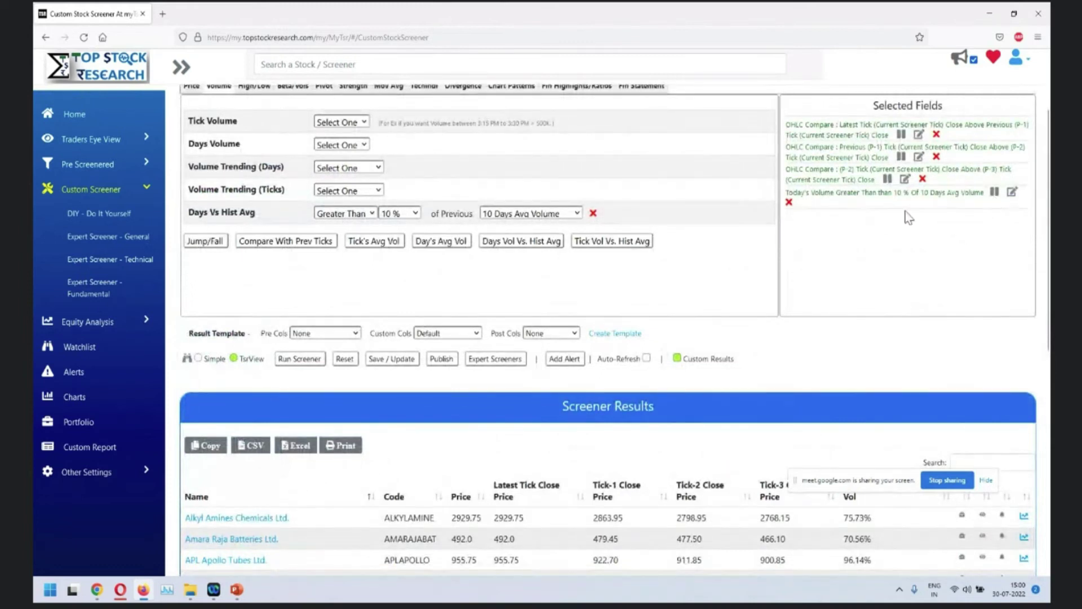
Pause the 10 Days Avg Volume condition and rerun the screener to view the stocks matching only the price conditions
{"action": "left_click", "coordinate": [994, 192]}
{"action": "left_click_drag", "start_coordinate": [1026, 193], "coordinate": [837, 194]}
{"action": "scroll", "coordinate": [751, 241], "scroll_direction": "down", "scroll_amount": 4}
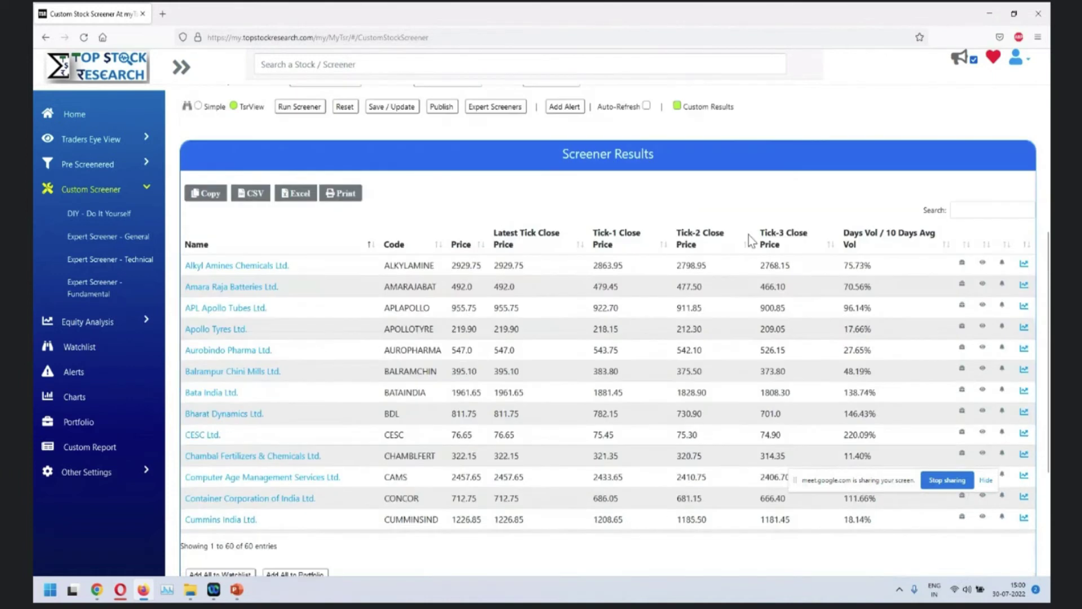
{"action": "scroll", "coordinate": [224, 449], "scroll_direction": "down", "scroll_amount": 2}
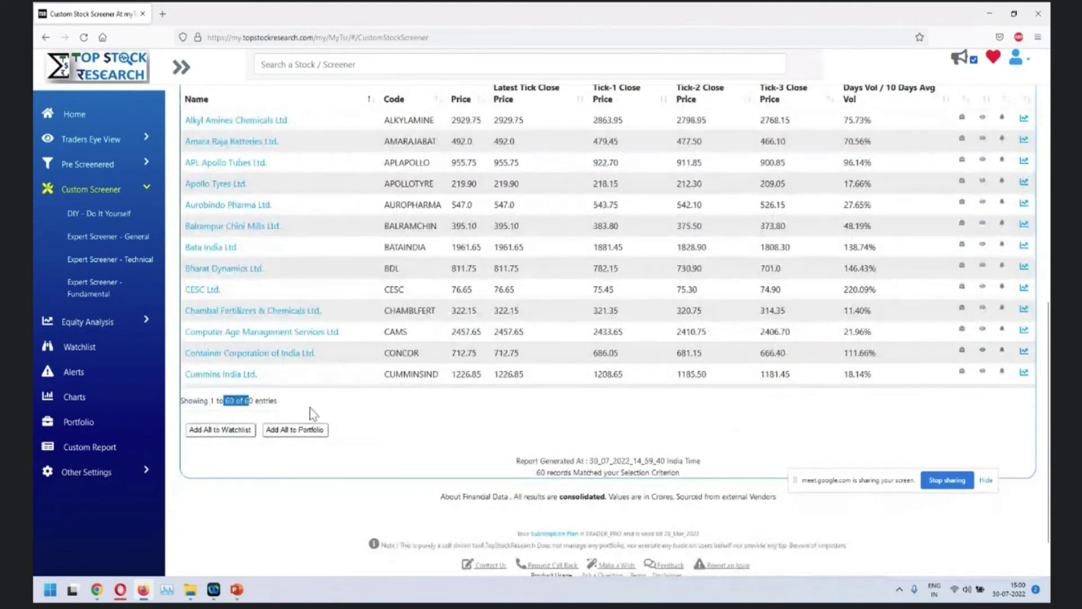
{"action": "scroll", "coordinate": [278, 263], "scroll_direction": "up", "scroll_amount": 4}
{"action": "left_click", "coordinate": [292, 247]}
{"action": "scroll", "coordinate": [292, 247], "scroll_direction": "down", "scroll_amount": 4}
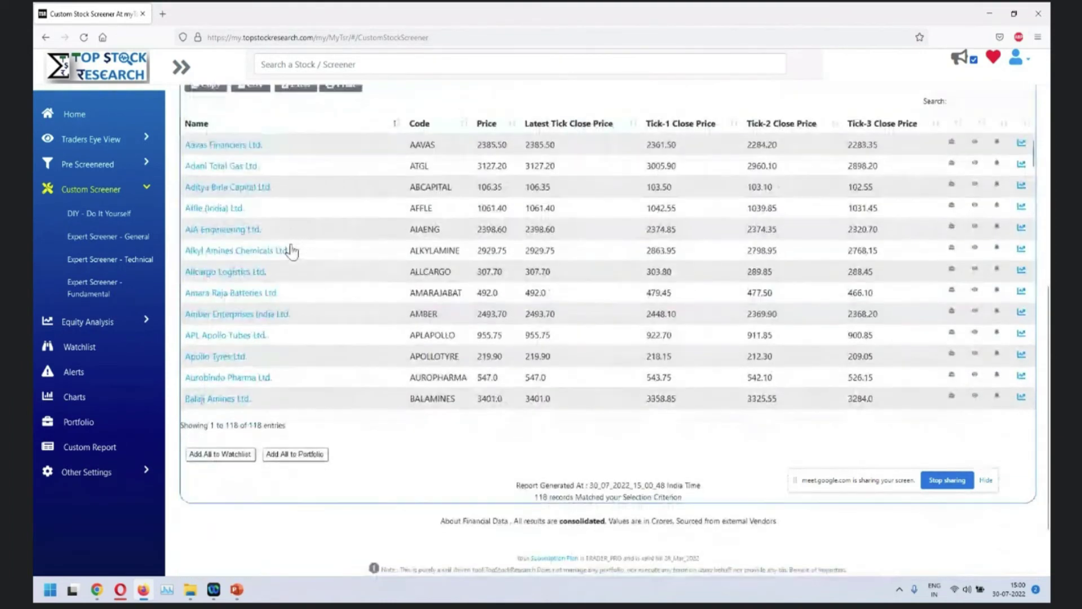
{"action": "scroll", "coordinate": [631, 472], "scroll_direction": "up", "scroll_amount": 6}
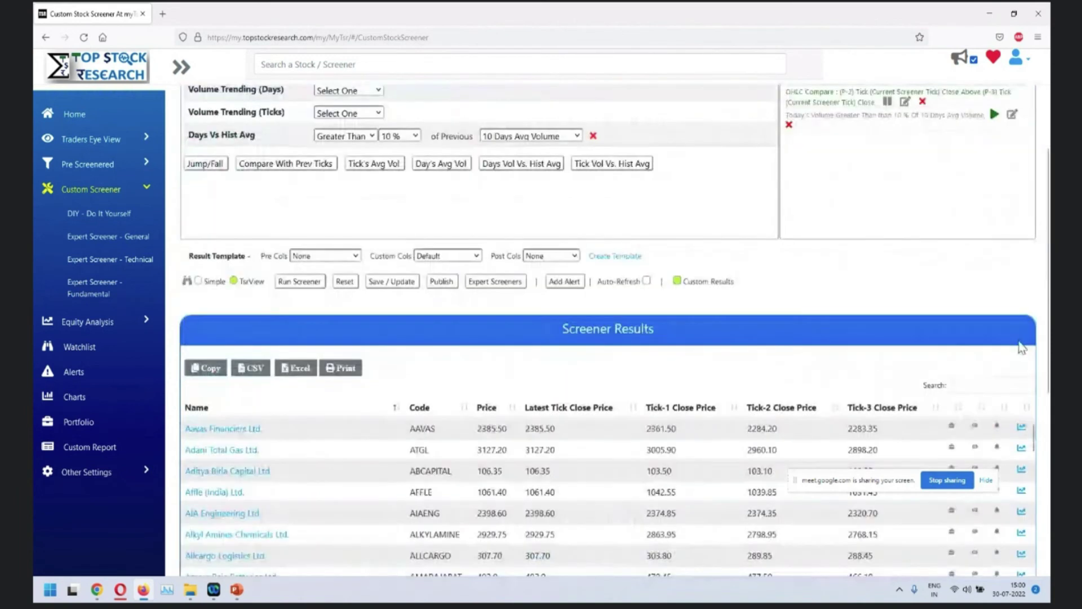
Resume the paused volume condition and set the Previous (P-1) price in the first OHLC comparison to High
{"action": "left_click", "coordinate": [993, 229]}
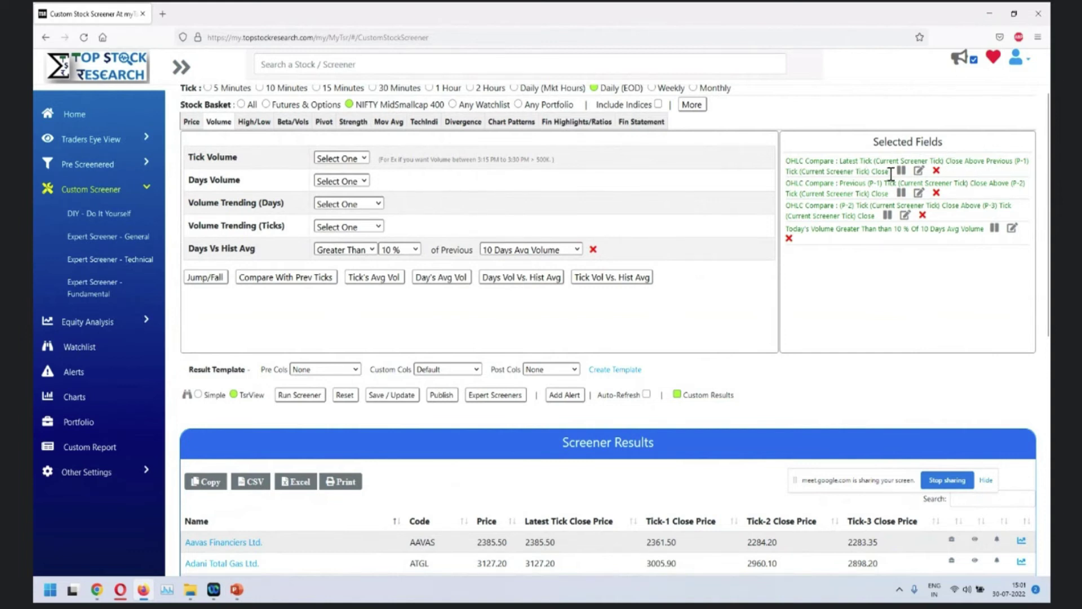
{"action": "left_click", "coordinate": [918, 171]}
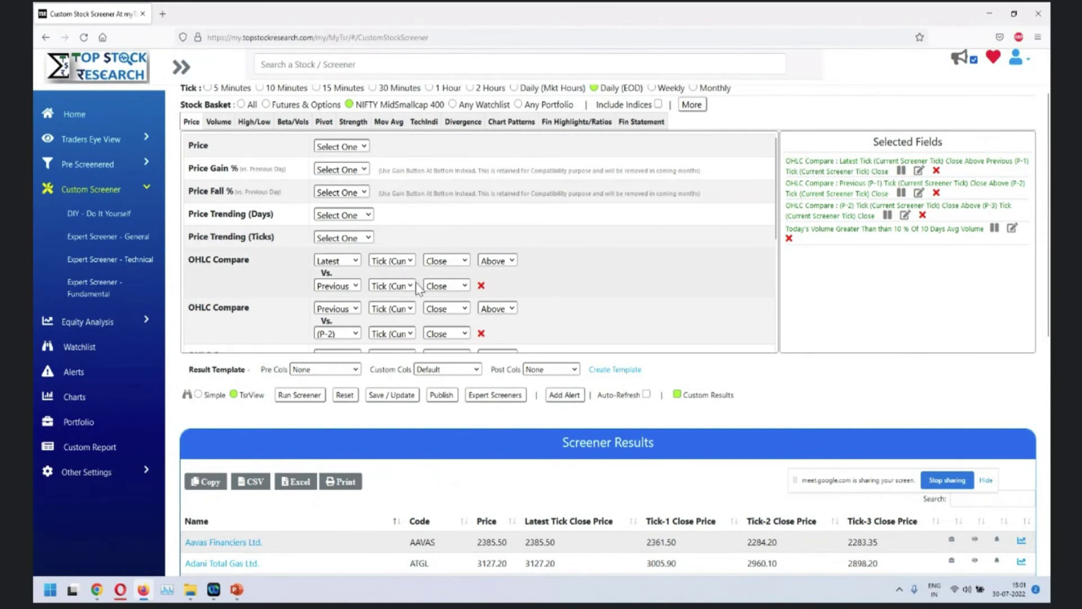
{"action": "left_click", "coordinate": [442, 286]}
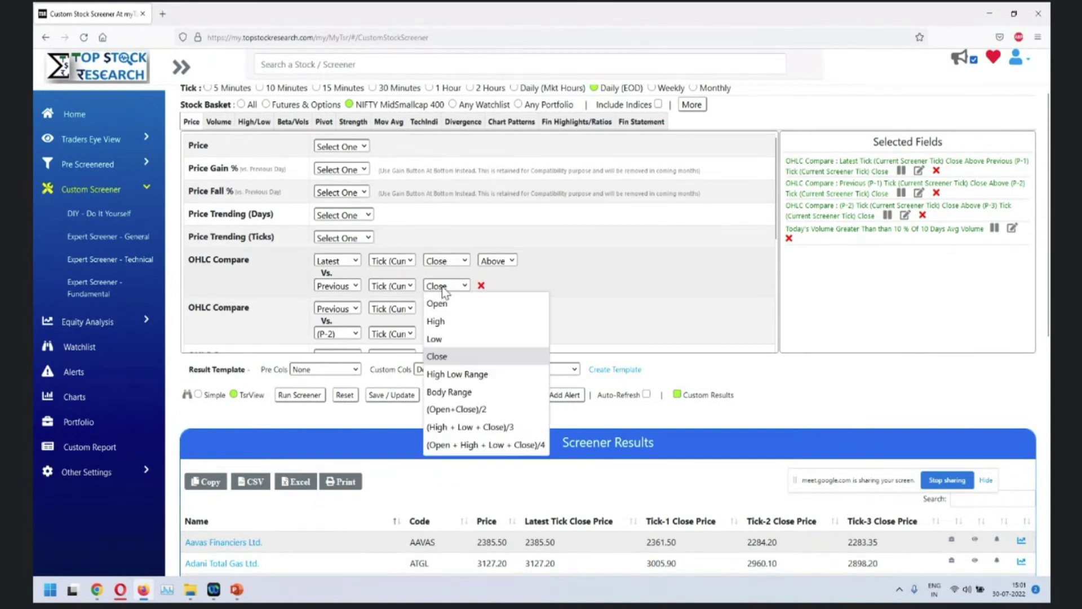
{"action": "left_click", "coordinate": [445, 327]}
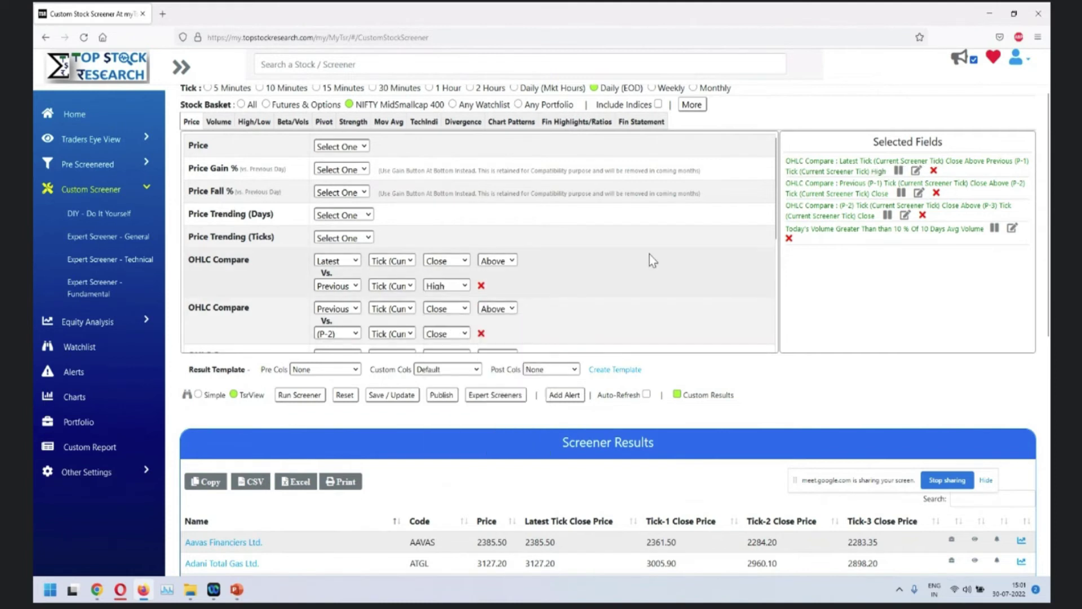
Run the screener with the Latest Close above Previous High condition and review the results against the selected conditions
{"action": "scroll", "coordinate": [650, 255], "scroll_direction": "down", "scroll_amount": 4}
{"action": "left_click", "coordinate": [311, 398]}
{"action": "scroll", "coordinate": [536, 442], "scroll_direction": "down", "scroll_amount": 7}
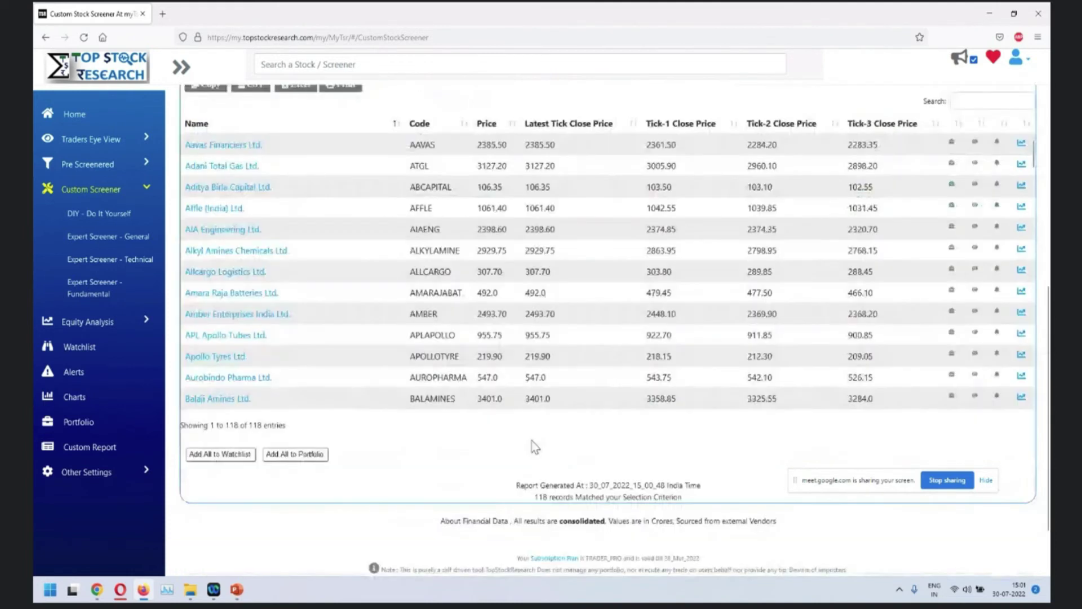
{"action": "scroll", "coordinate": [999, 226], "scroll_direction": "up", "scroll_amount": 5}
{"action": "scroll", "coordinate": [998, 225], "scroll_direction": "up", "scroll_amount": 3}
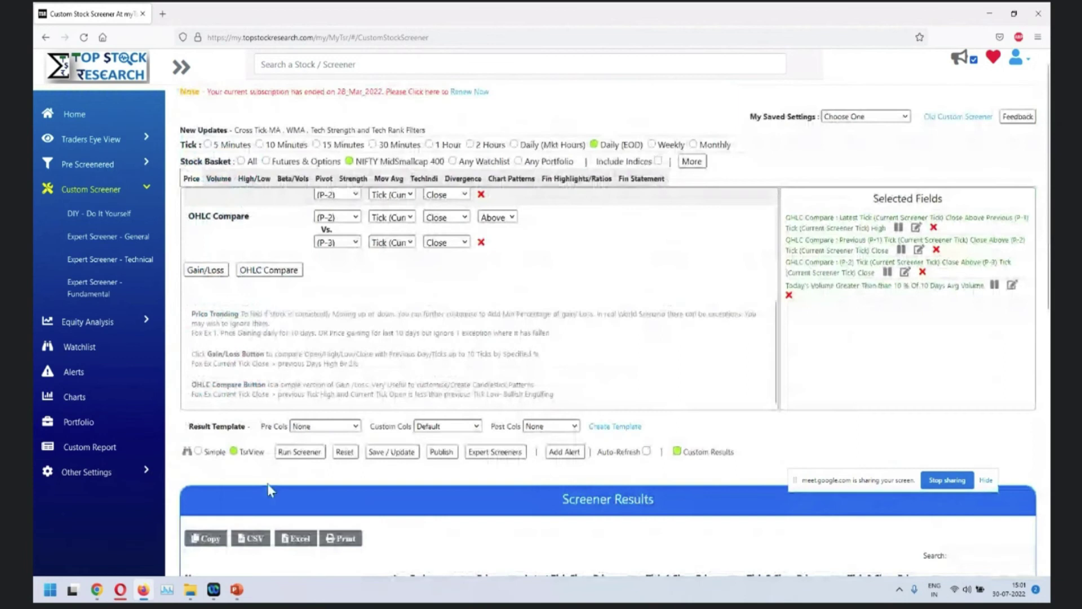
{"action": "left_click", "coordinate": [301, 452]}
{"action": "scroll", "coordinate": [620, 394], "scroll_direction": "down", "scroll_amount": 8}
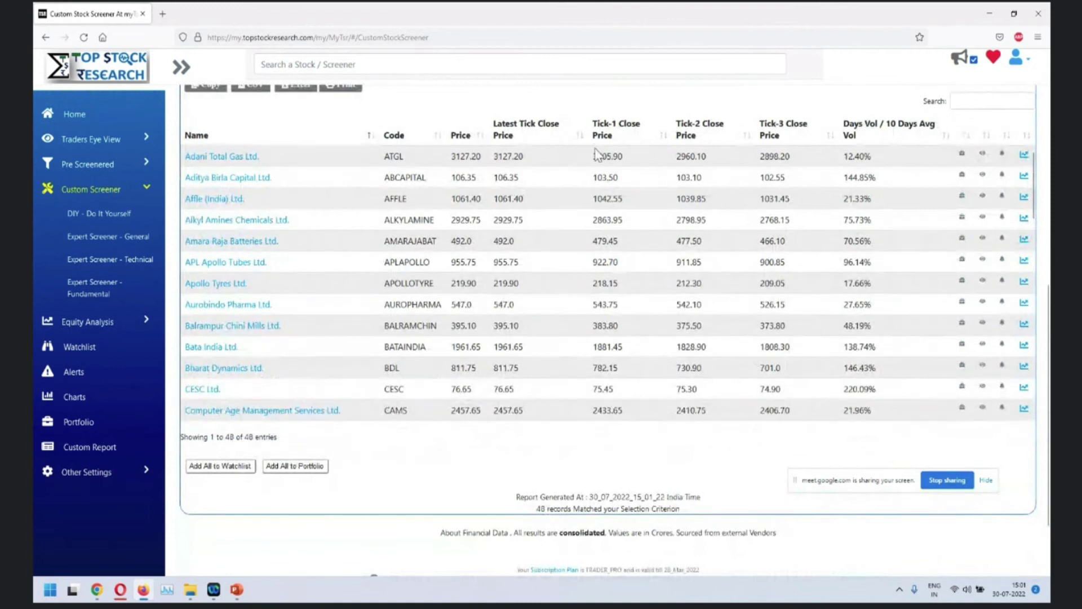
{"action": "scroll", "coordinate": [870, 275], "scroll_direction": "up", "scroll_amount": 6}
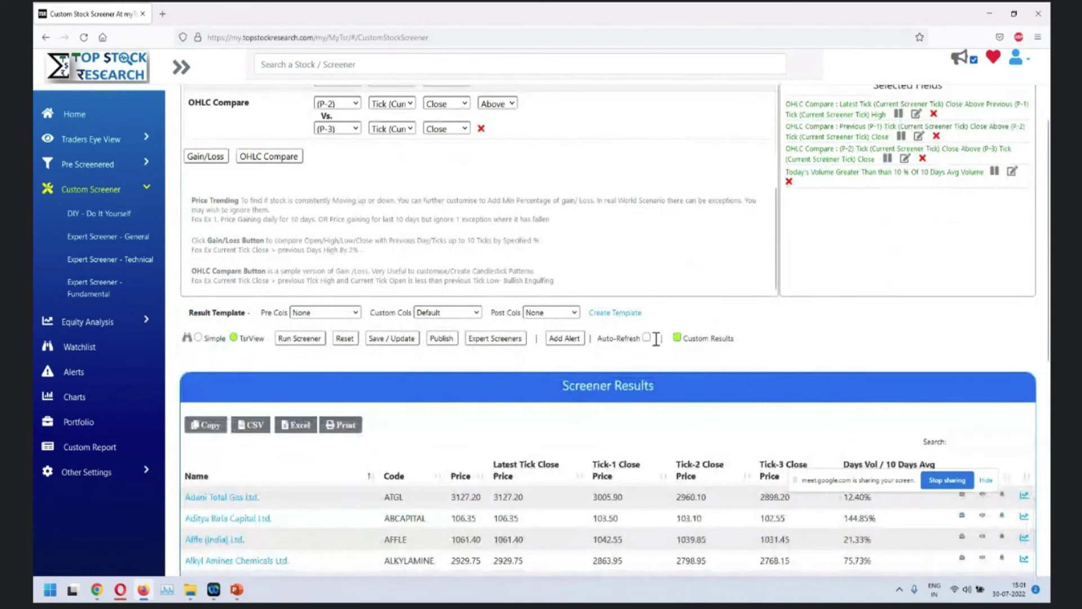
{"action": "scroll", "coordinate": [866, 265], "scroll_direction": "up", "scroll_amount": 2}
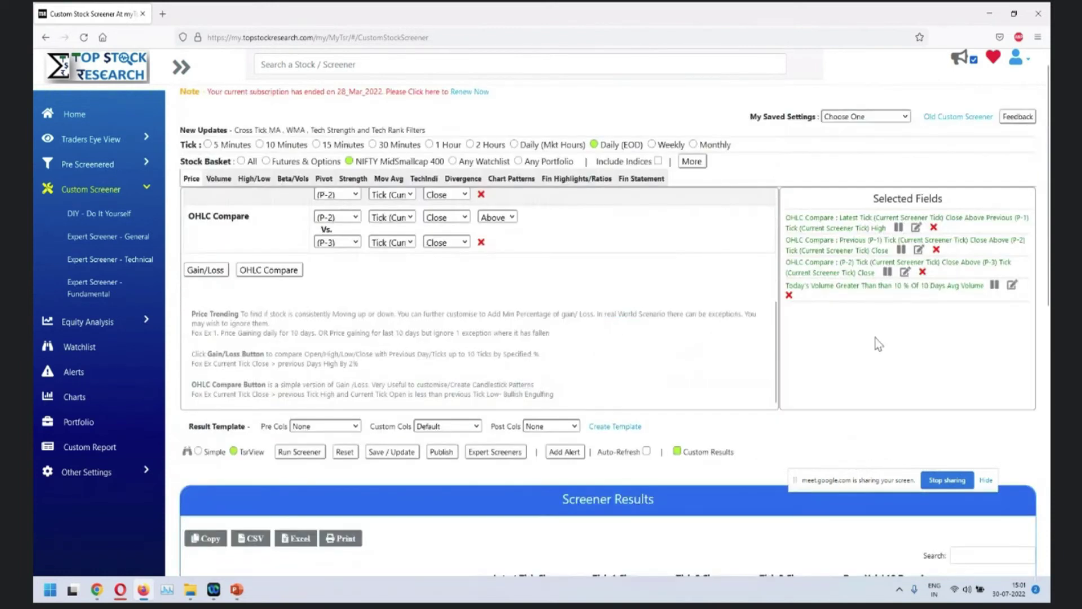
Remove the OHLC Compare condition for the Previous (P-1) Close above the (P-2) Close and review the remaining conditions
{"action": "left_click", "coordinate": [936, 250]}
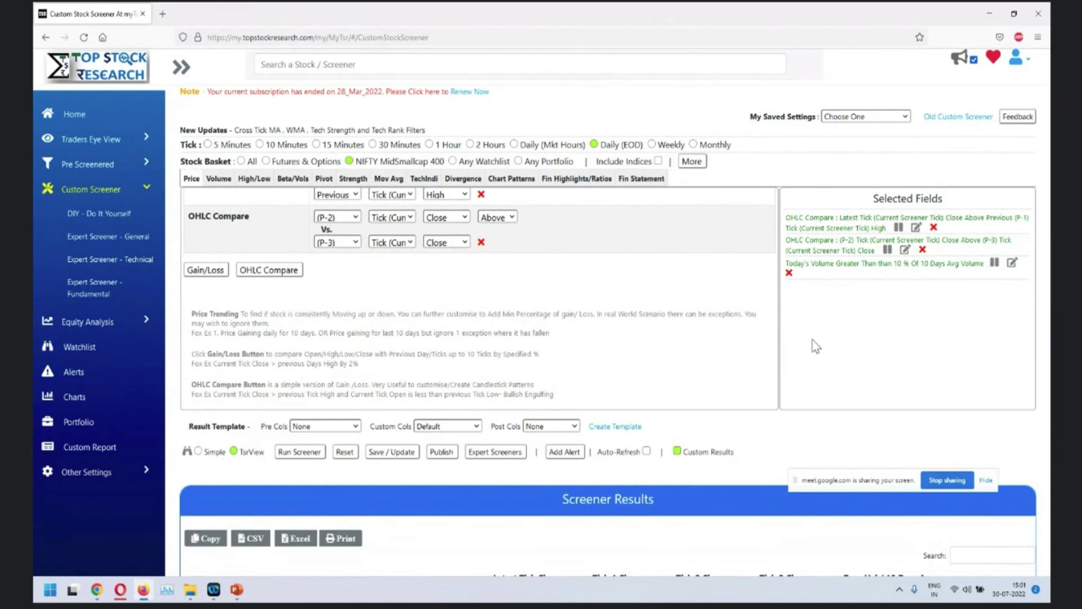
{"action": "scroll", "coordinate": [603, 302], "scroll_direction": "up", "scroll_amount": 5}
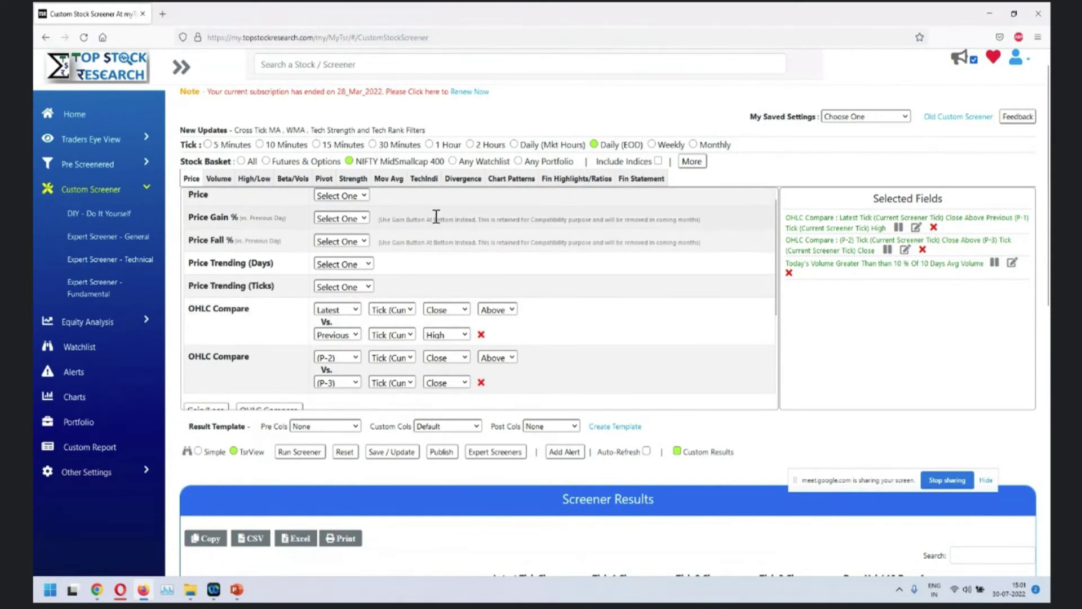
{"action": "scroll", "coordinate": [856, 425], "scroll_direction": "down", "scroll_amount": 5}
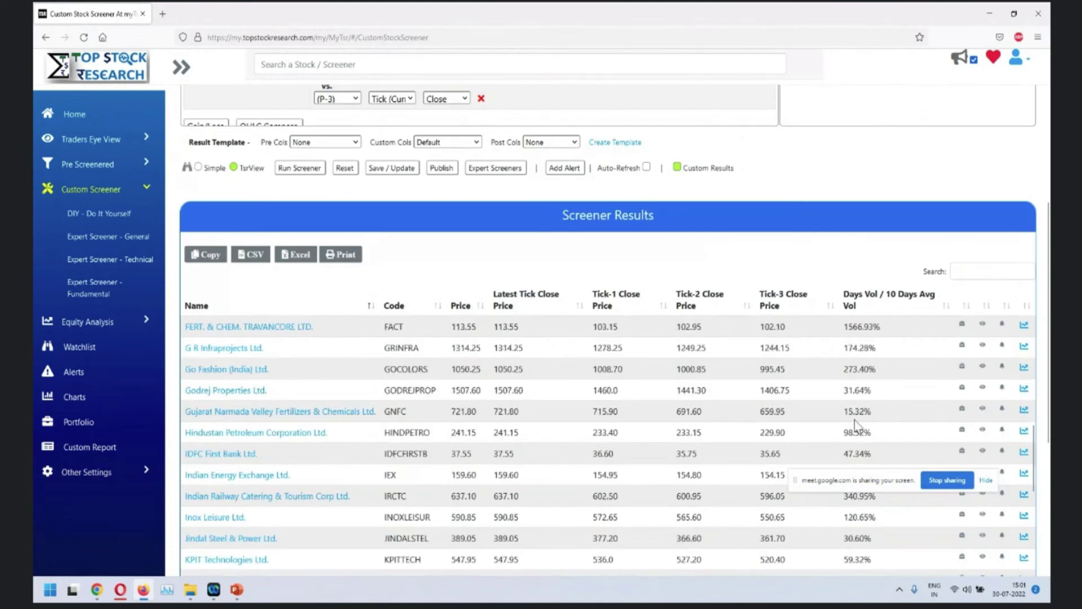
{"action": "scroll", "coordinate": [1037, 237], "scroll_direction": "down", "scroll_amount": 4}
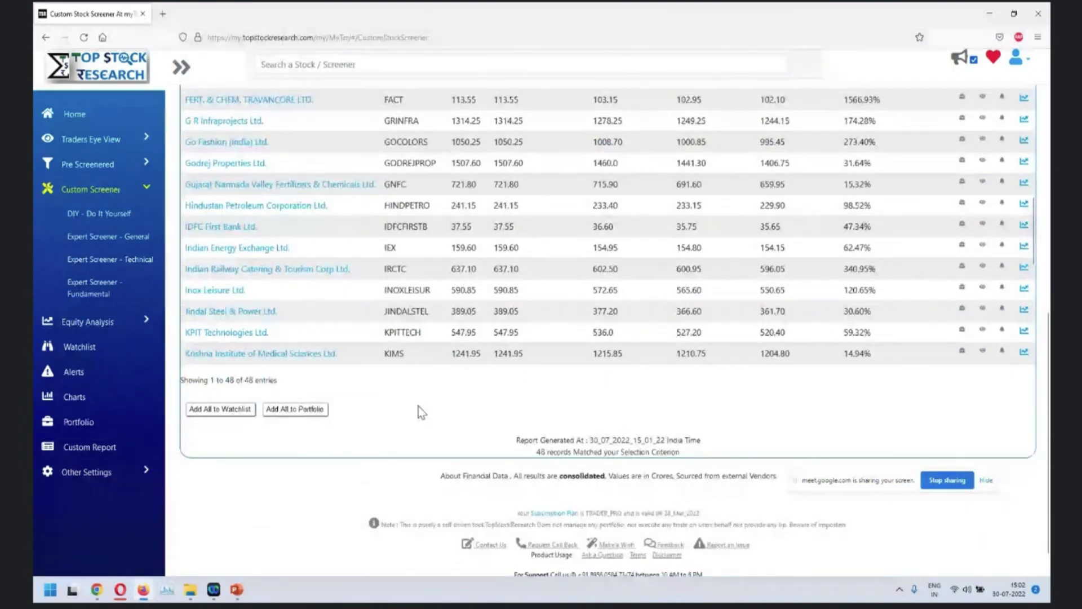
{"action": "scroll", "coordinate": [420, 412], "scroll_direction": "up", "scroll_amount": 9}
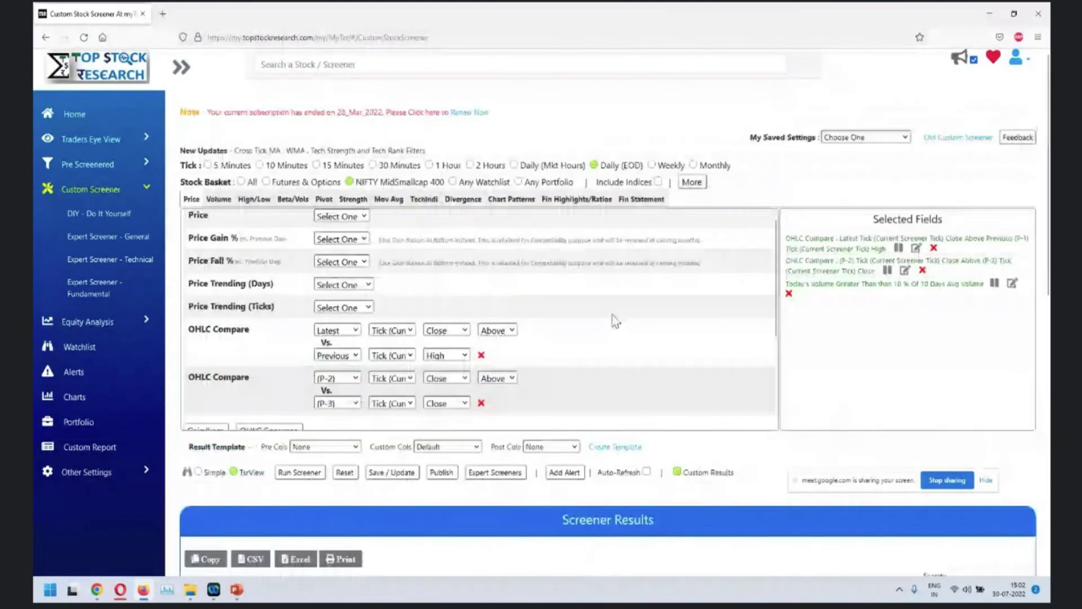
Switch the stock basket to Futures & Options and view the stocks matching the remaining conditions
{"action": "left_click", "coordinate": [266, 182]}
{"action": "scroll", "coordinate": [306, 251], "scroll_direction": "down", "scroll_amount": 8}
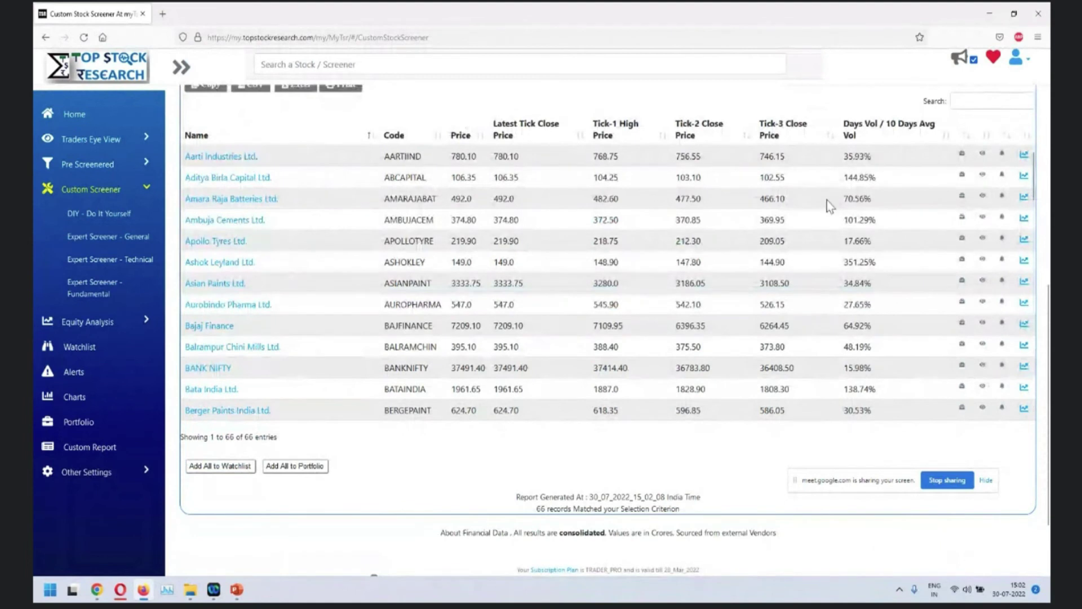
{"action": "scroll", "coordinate": [827, 201], "scroll_direction": "up", "scroll_amount": 8}
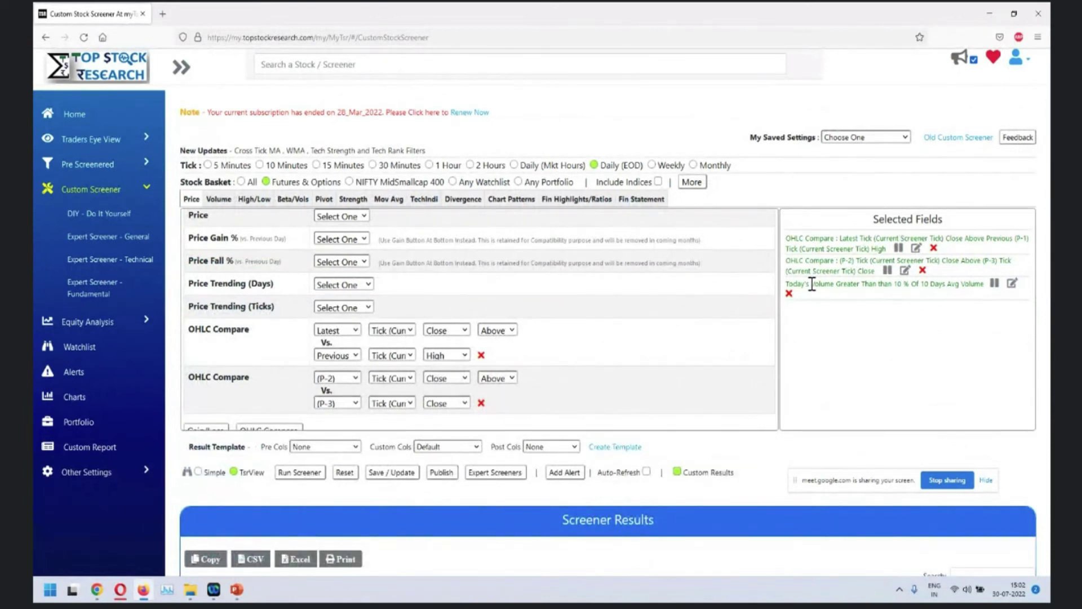
{"action": "scroll", "coordinate": [812, 283], "scroll_direction": "down", "scroll_amount": 8}
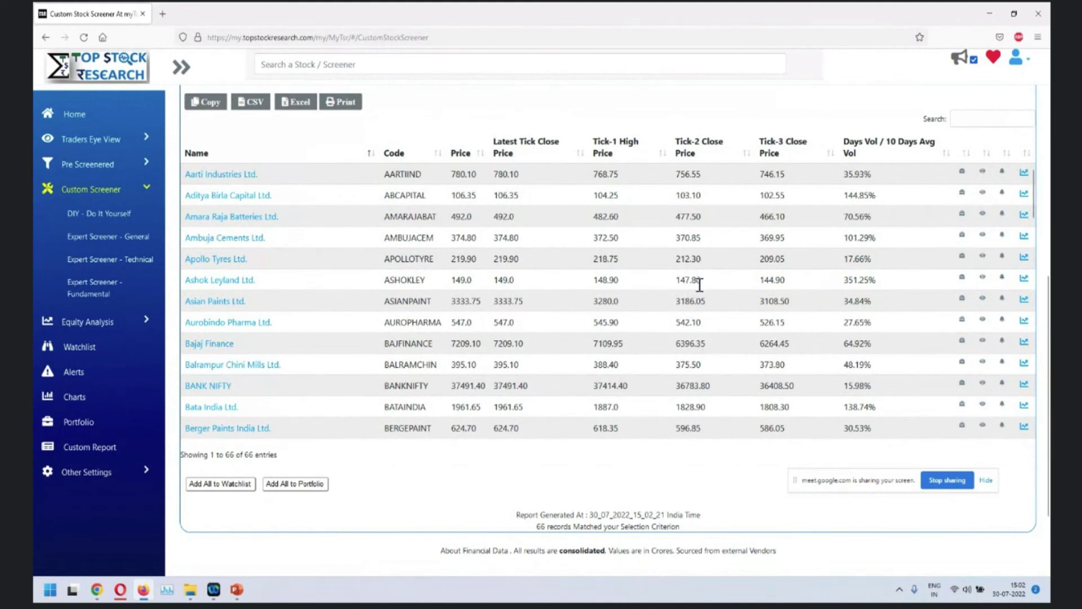
{"action": "scroll", "coordinate": [698, 290], "scroll_direction": "up", "scroll_amount": 3}
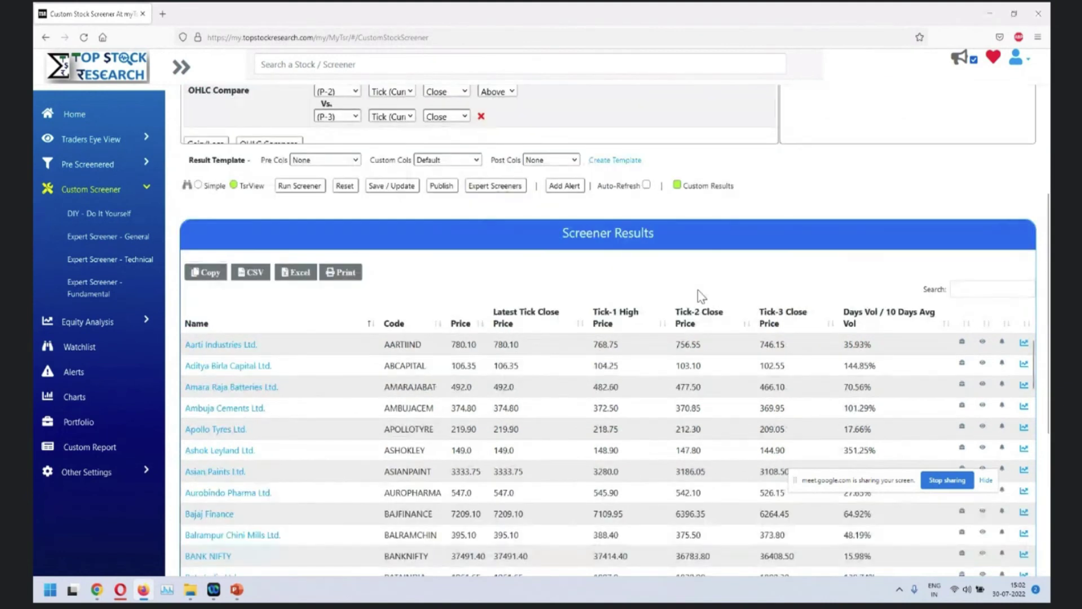
Switch to the PowerPoint slideshow and advance to the Exercise on Price Volume - 2 slide
{"action": "key", "text": "alt+Tab"}
{"action": "left_click", "coordinate": [596, 248]}
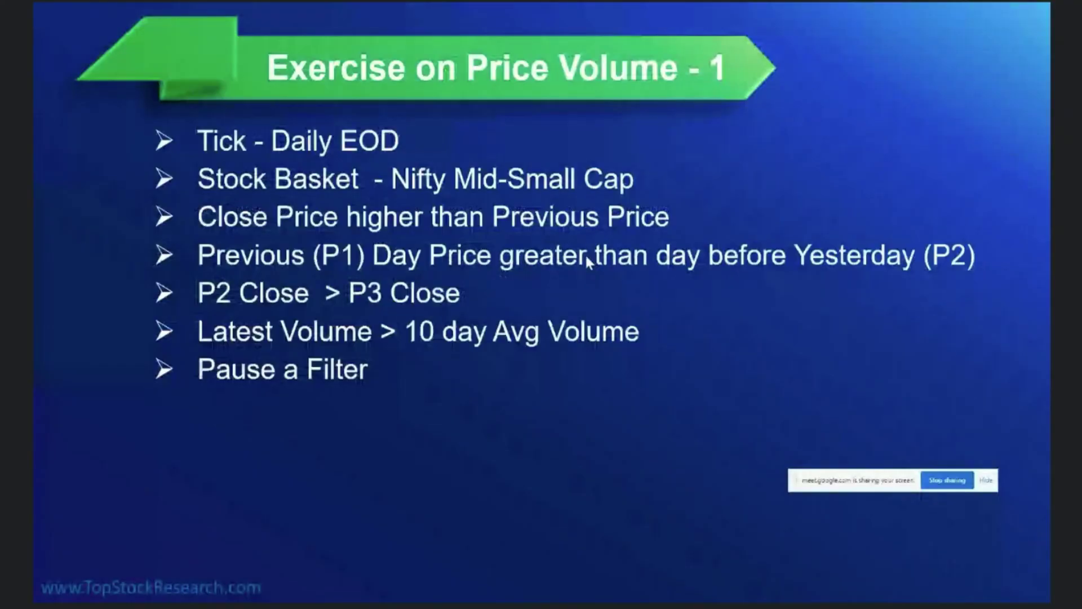
{"action": "key", "text": "Right"}
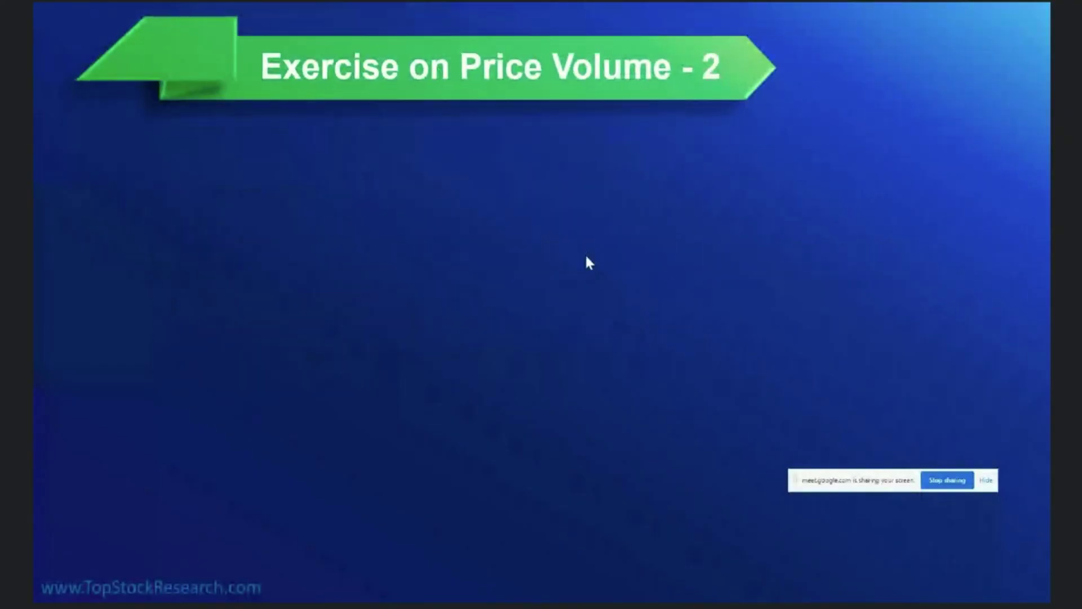